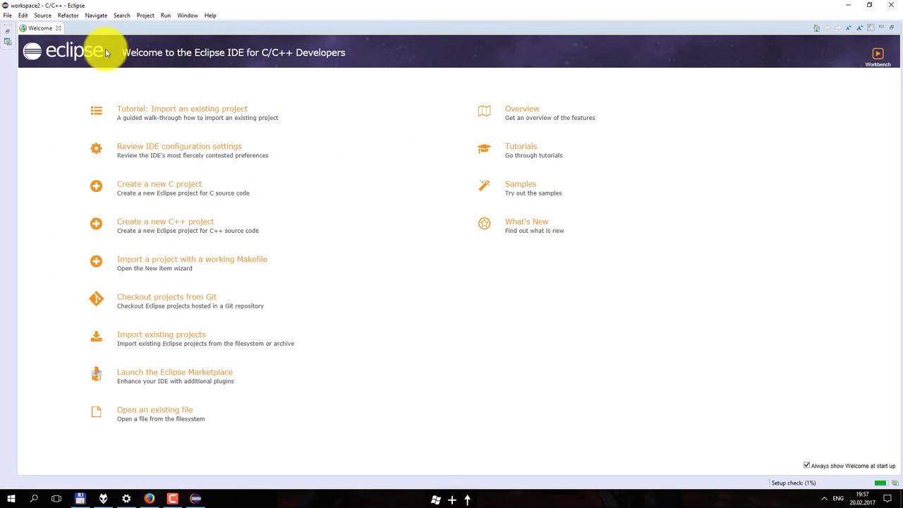
# - Close the Welcome page and, in Firefox, open the GCC ARM Embedded page from the setup guide in a new tab
pyautogui.click(47, 28)
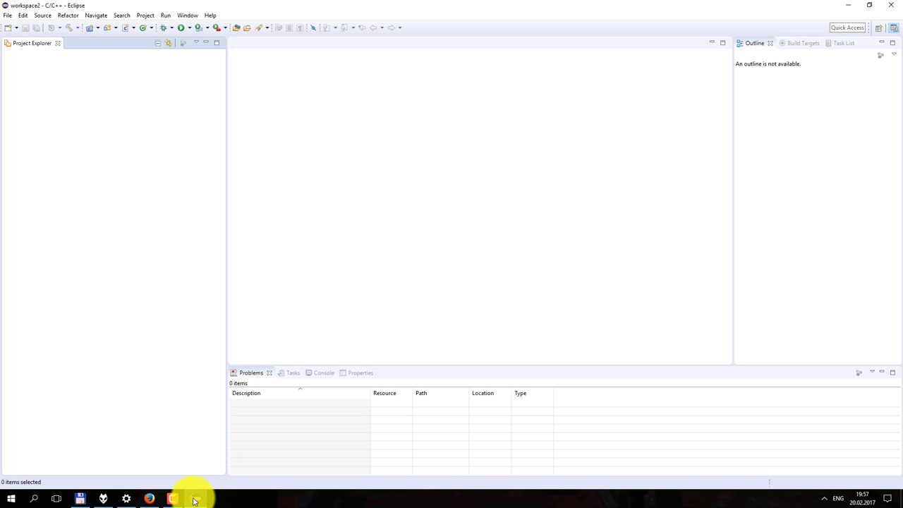
pyautogui.click(150, 498)
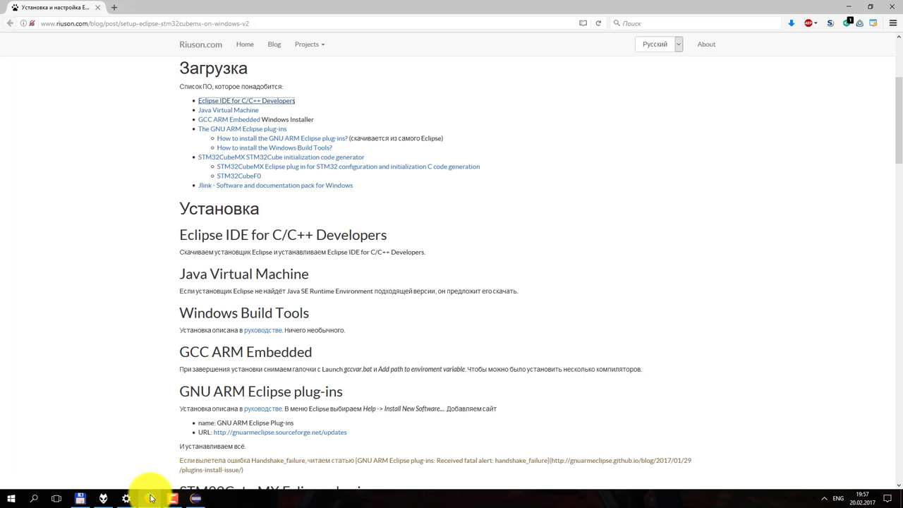
pyautogui.click(314, 119)
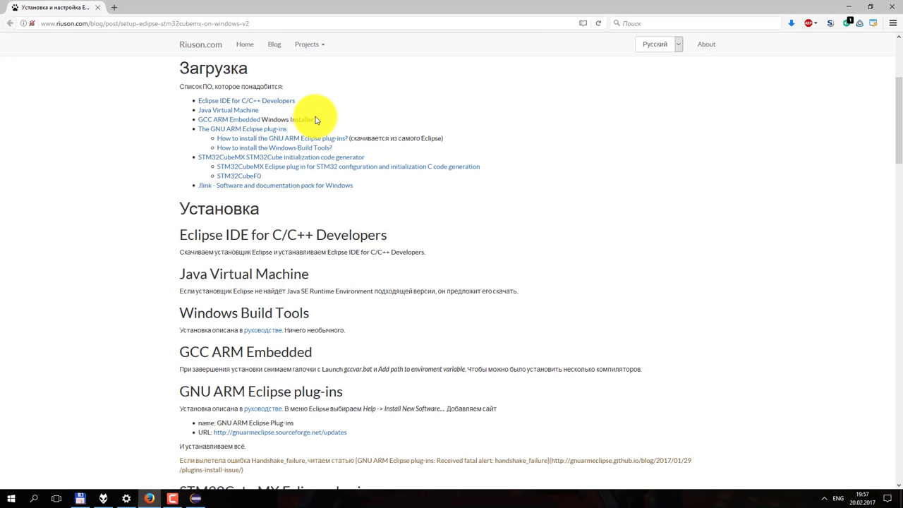
pyautogui.middleClick(236, 121)
pyautogui.click(161, 8)
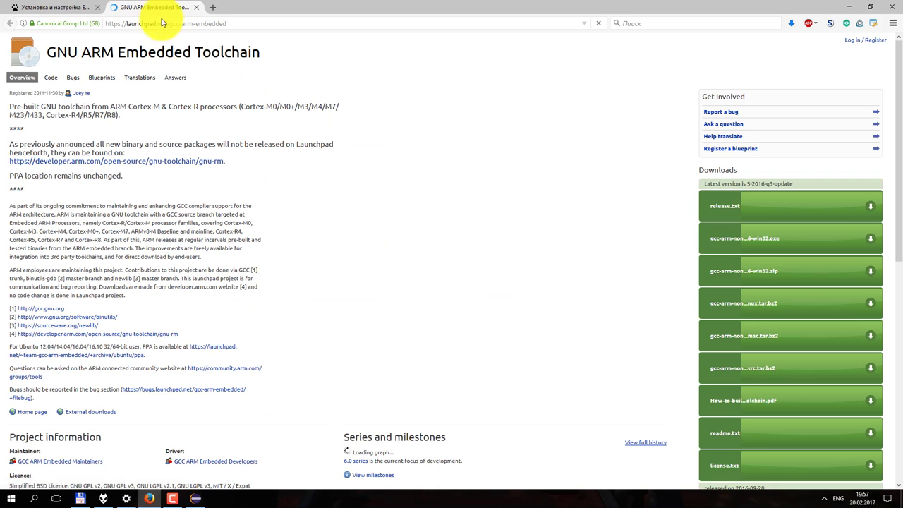
# - Save gcc-arm-none-eabi-5_4-2016q3-20160926-win32.exe to the Downloads folder and close the toolchain page
pyautogui.rightClick(746, 240)
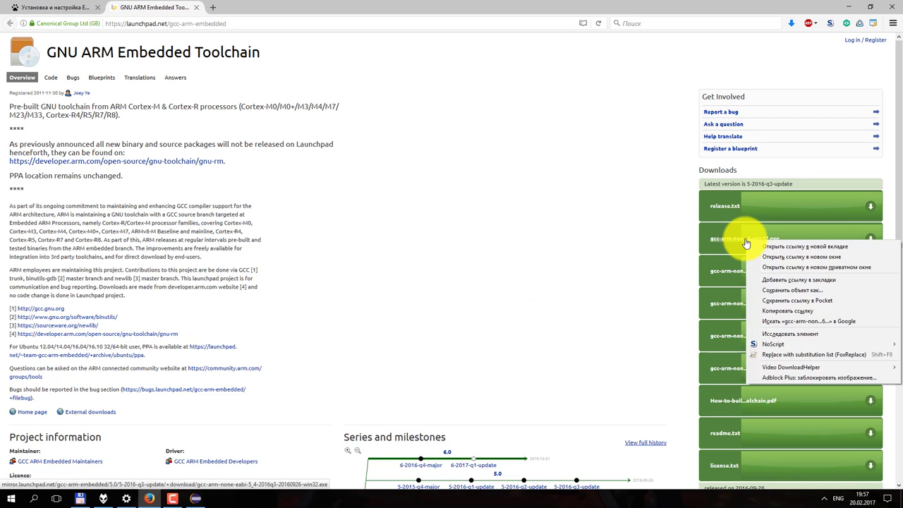
pyautogui.click(771, 290)
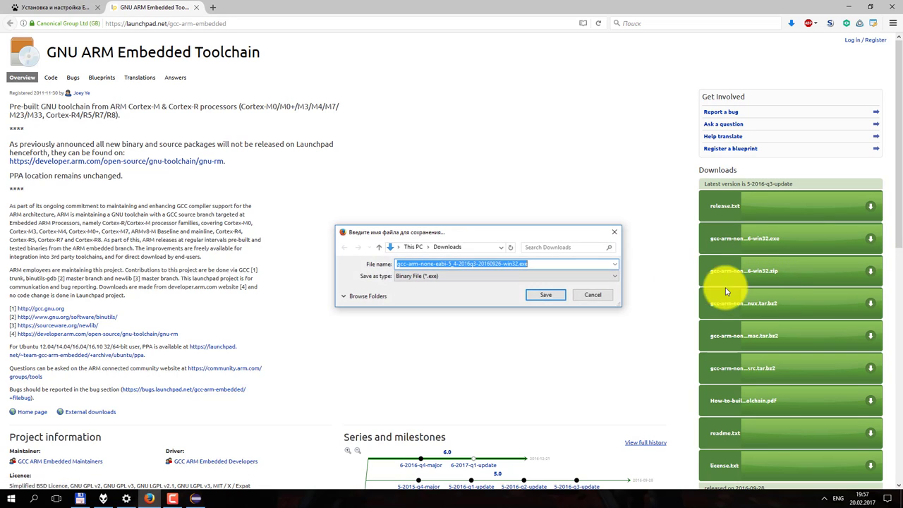
pyautogui.click(548, 299)
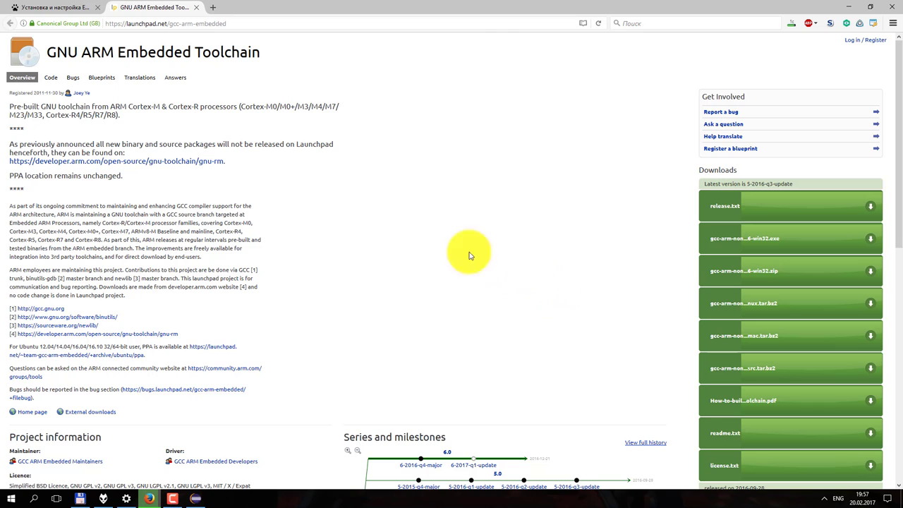
pyautogui.middleClick(167, 9)
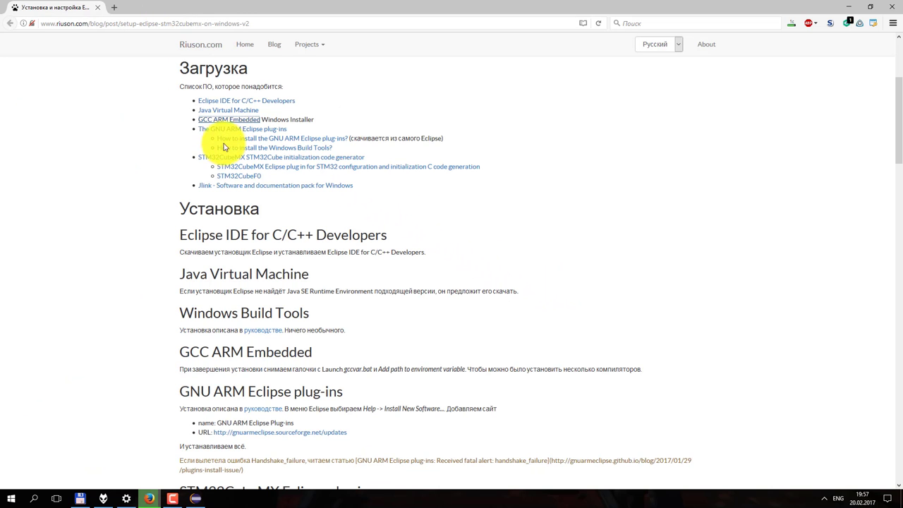
pyautogui.click(268, 147)
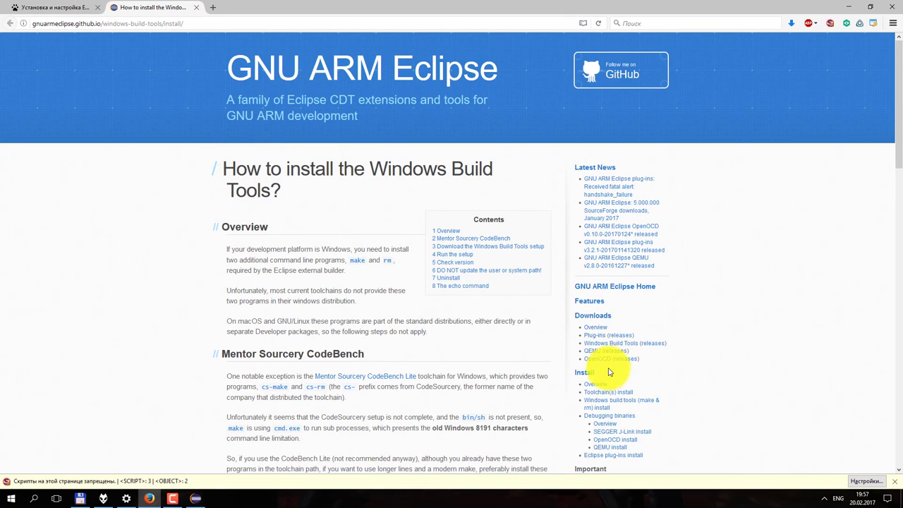
pyautogui.click(594, 345)
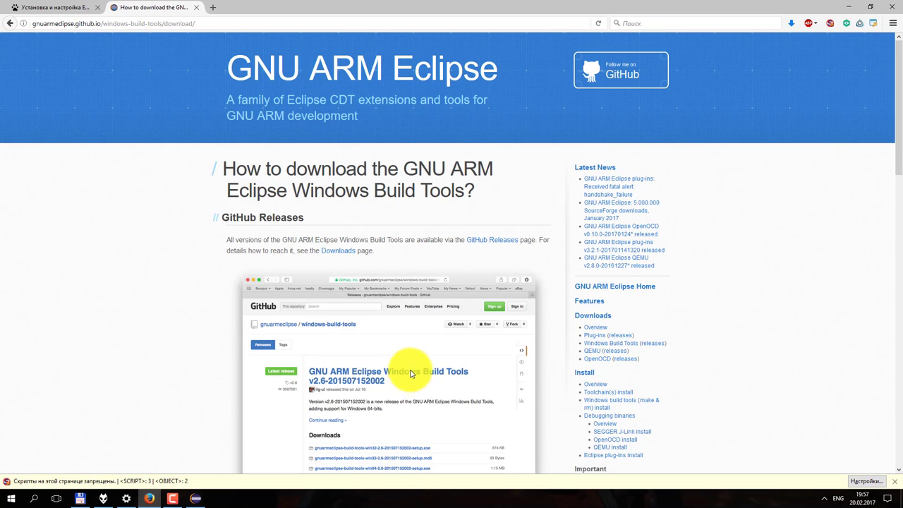
pyautogui.click(492, 243)
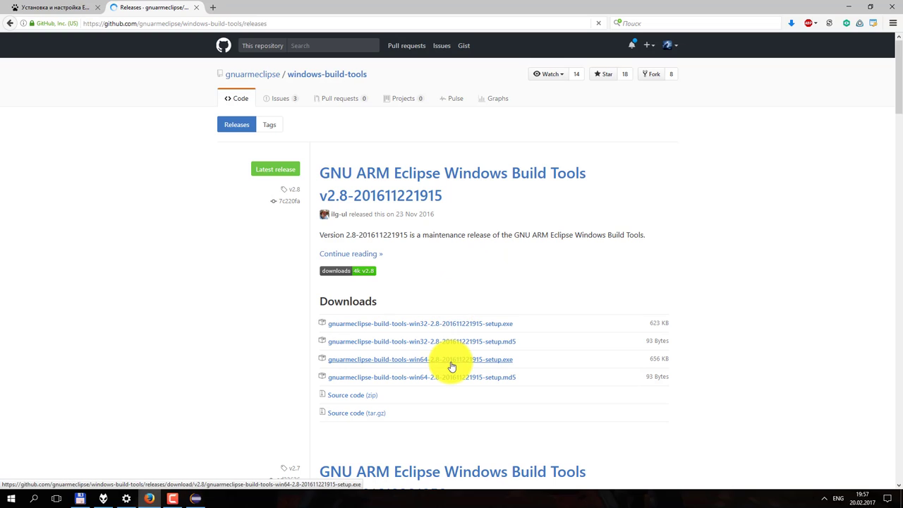
pyautogui.click(453, 364)
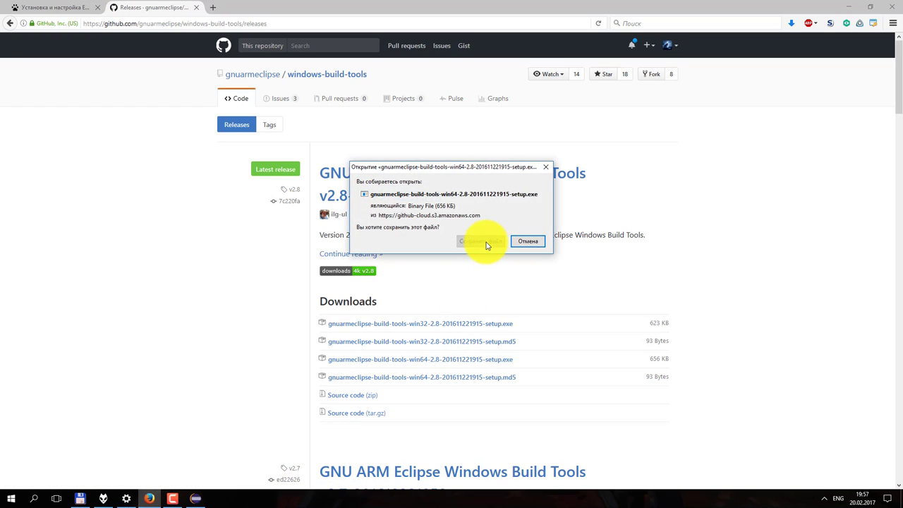
pyautogui.click(471, 241)
pyautogui.click(541, 296)
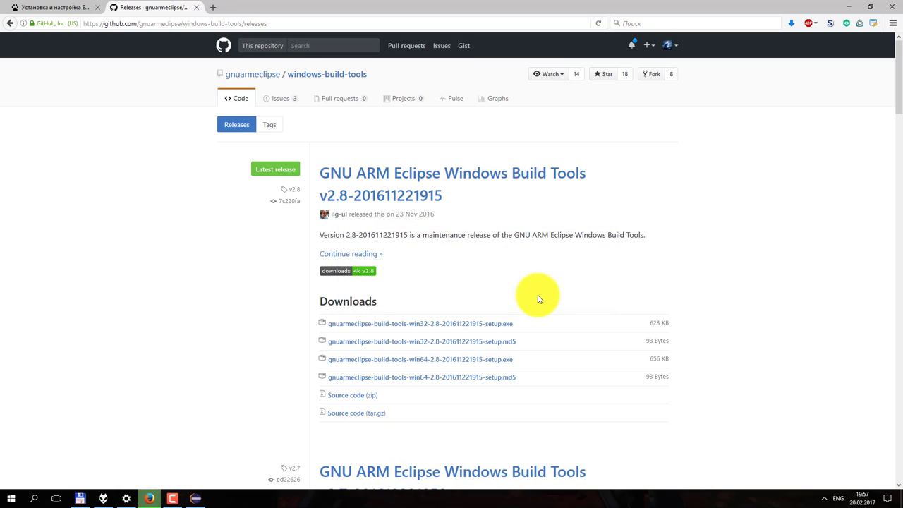
pyautogui.click(196, 7)
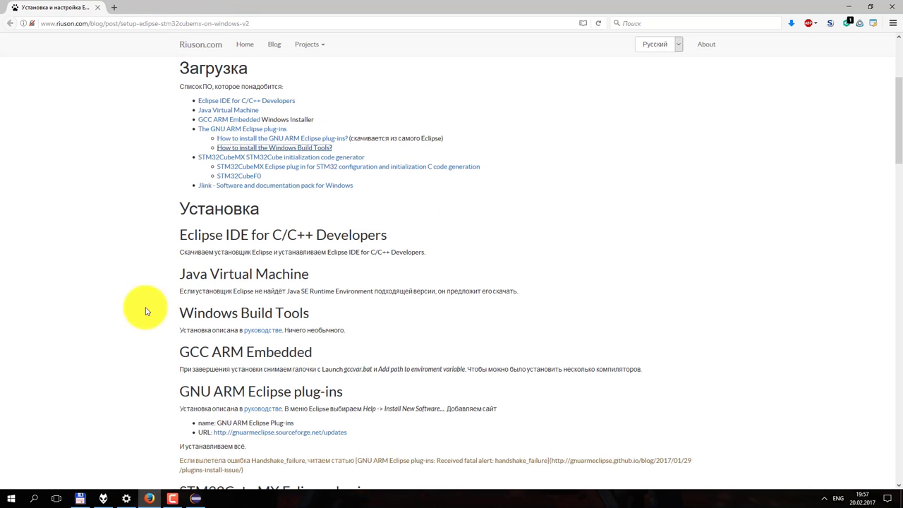
# - Switch to Total Commander, run the downloaded gcc-arm-none-eabi installer in English and accept its license agreement
pyautogui.click(82, 496)
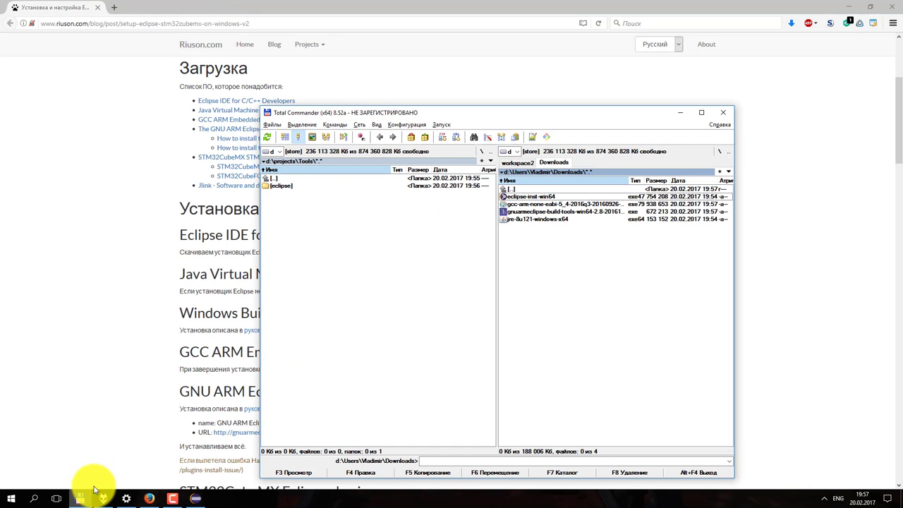
pyautogui.click(541, 204)
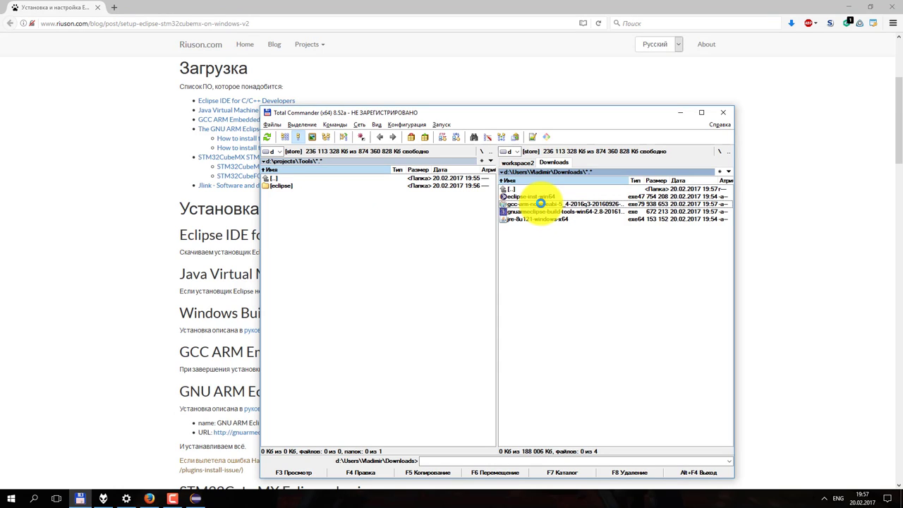
pyautogui.doubleClick(541, 204)
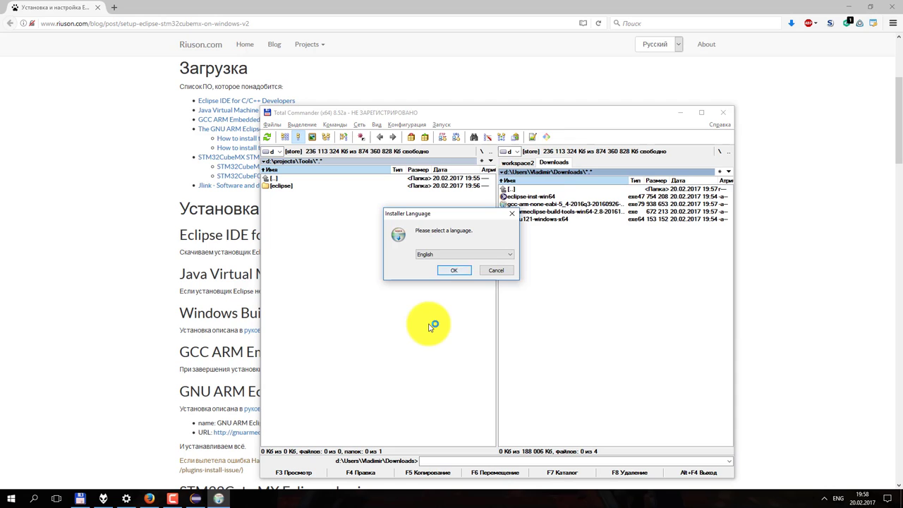
pyautogui.press('Return')
pyautogui.press('Return')
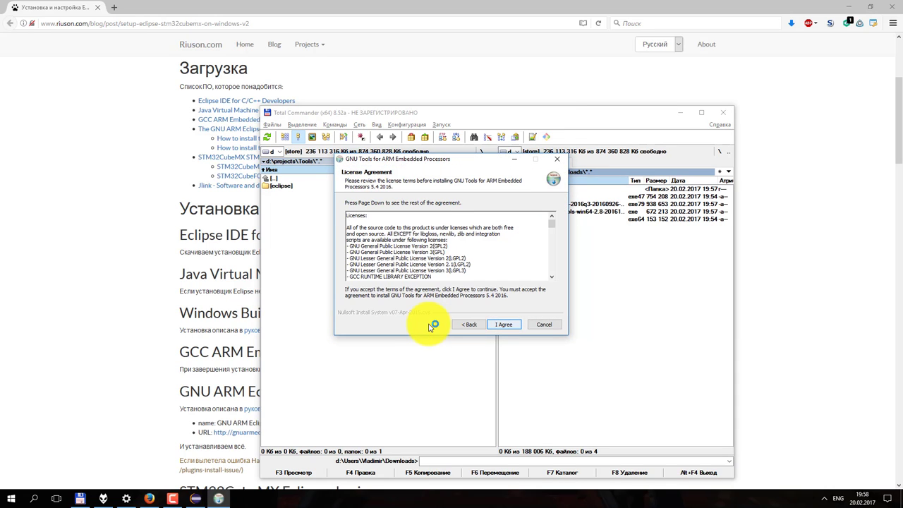
pyautogui.press('Return')
# - Install the GNU ARM toolchain into d:\projects\Tools\GNU Tools ARM Embedded\5.4 2016q3 and finish the setup wizard
pyautogui.click(306, 229)
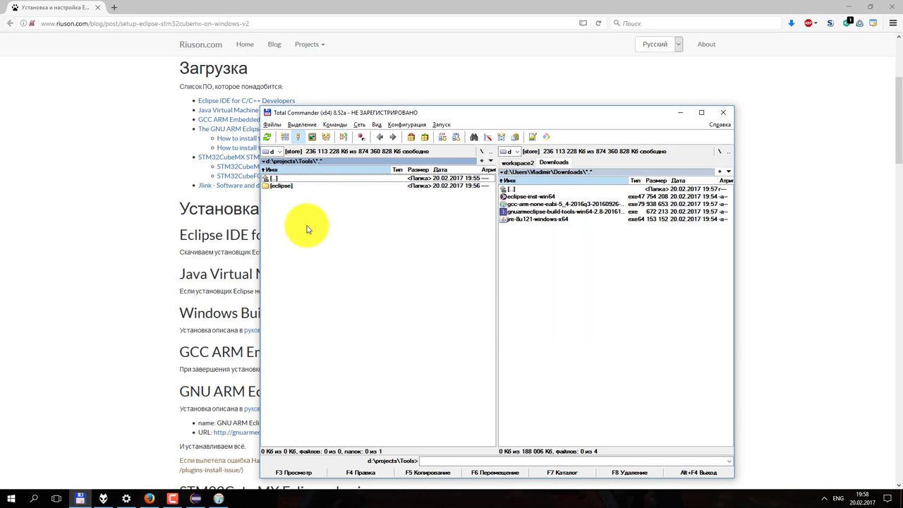
pyautogui.hotkey('alt', 'Tab')
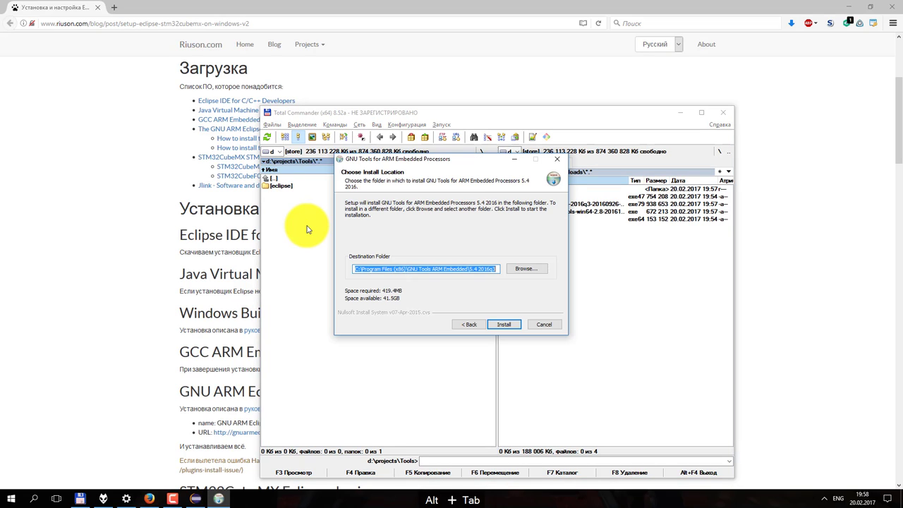
pyautogui.hotkey('shift', 'Home')
pyautogui.write('d:\\projects\\Tools\\')
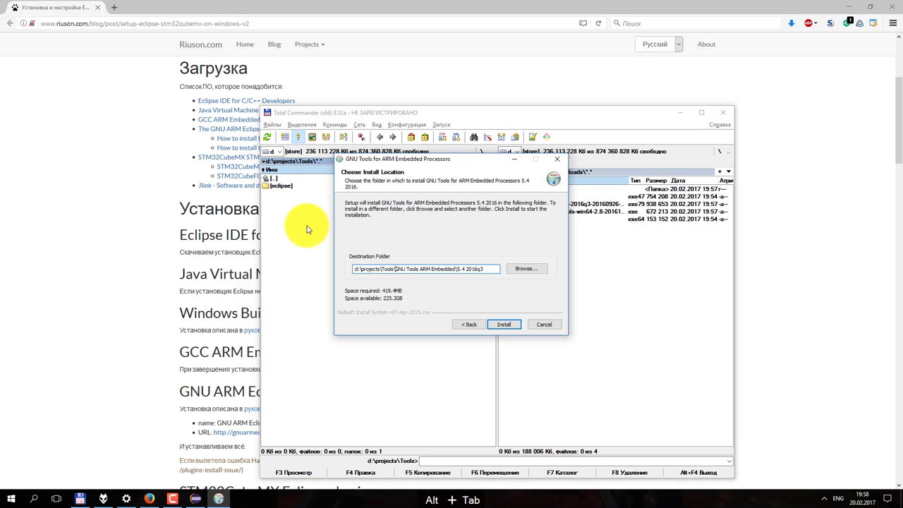
pyautogui.press('Return')
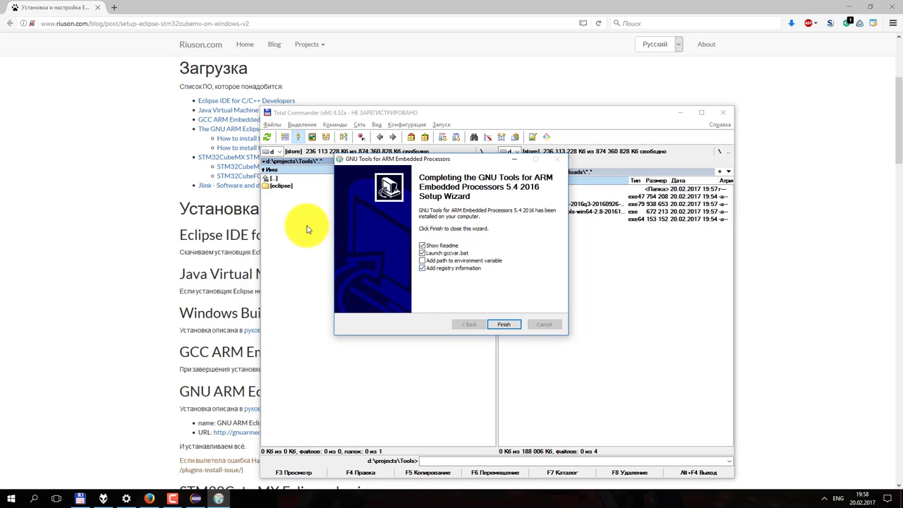
pyautogui.press('Return')
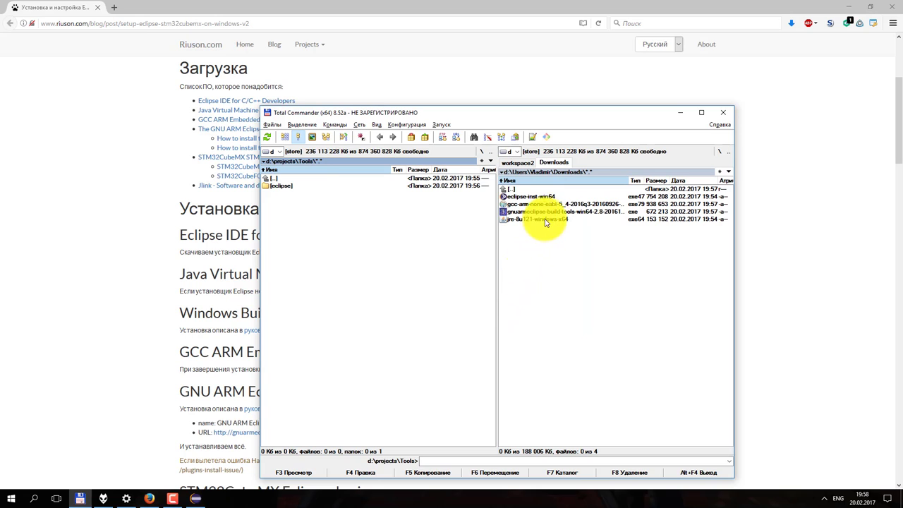
# - Run the downloaded GNU ARM Eclipse Build Tools installer, accepting the license and the default components
pyautogui.click(549, 211)
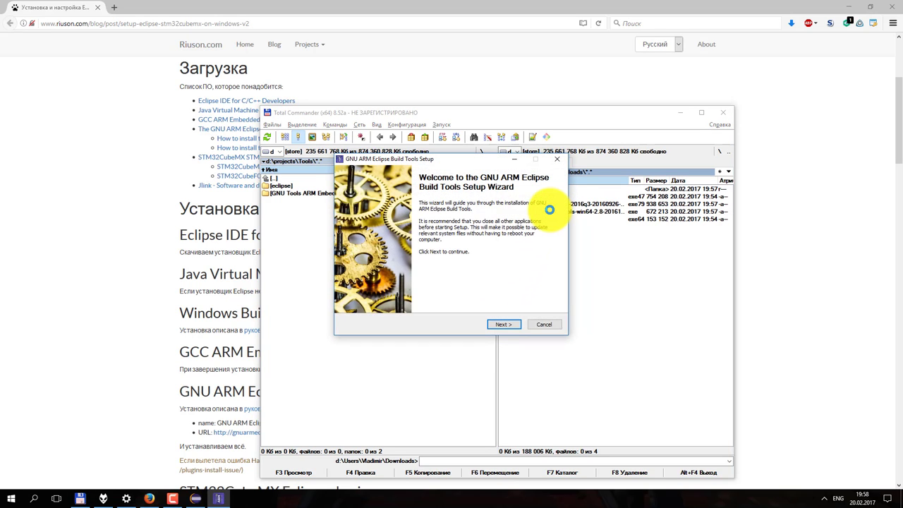
pyautogui.press('Return')
pyautogui.press('Return')
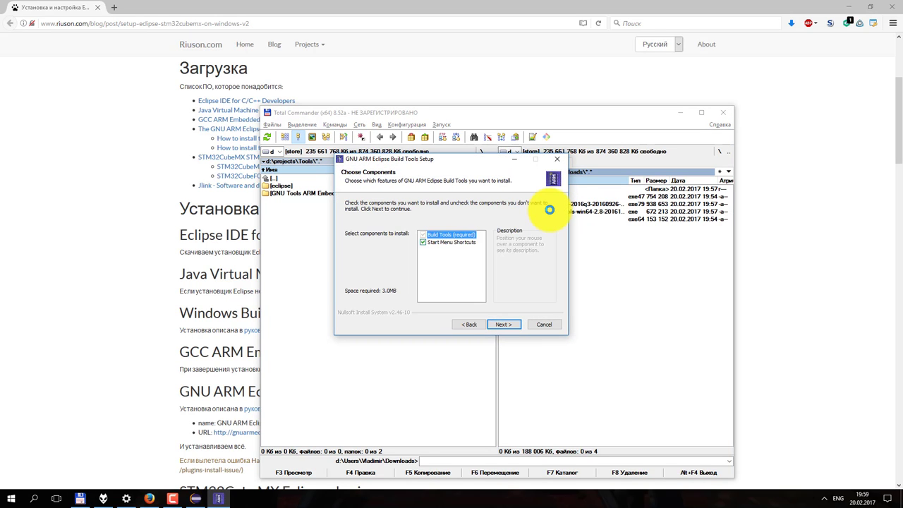
pyautogui.press('Return')
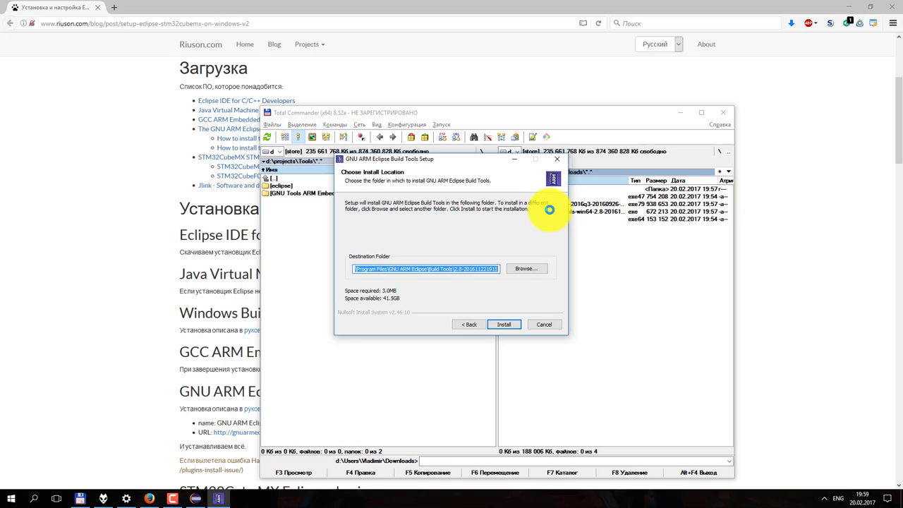
# - Replace the Program Files part of the destination with d:\projects\Tools, install the Build Tools and finish the wizard
pyautogui.press('End')
pyautogui.hotkey('shift', 'Home')
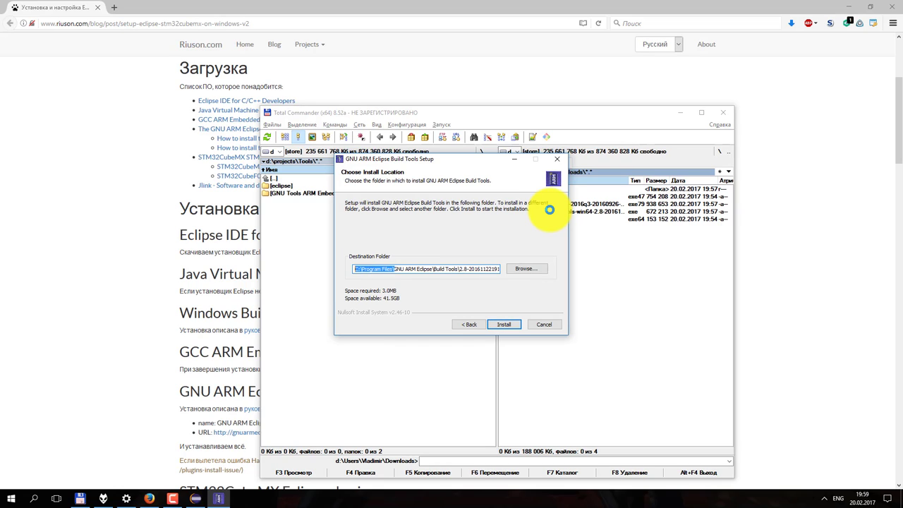
pyautogui.write('d:\\projects\\Tools')
pyautogui.press('Return')
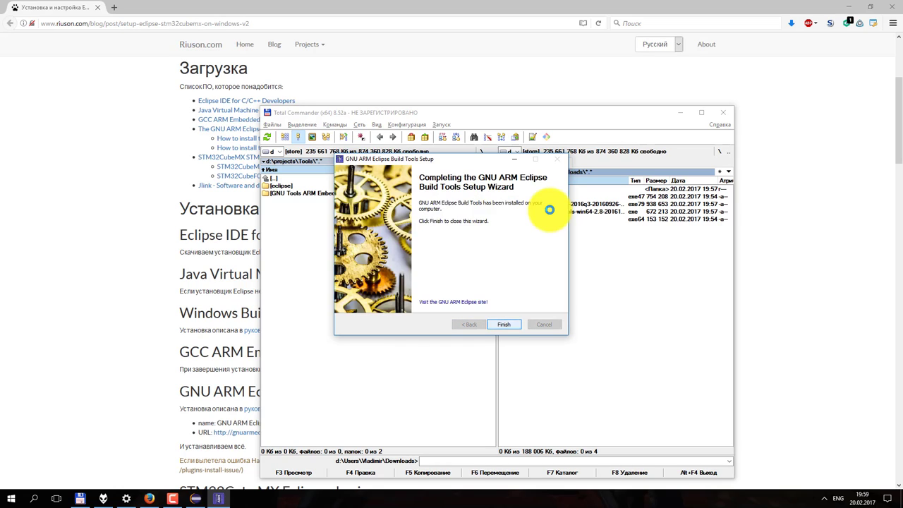
pyautogui.click(502, 324)
pyautogui.click(427, 323)
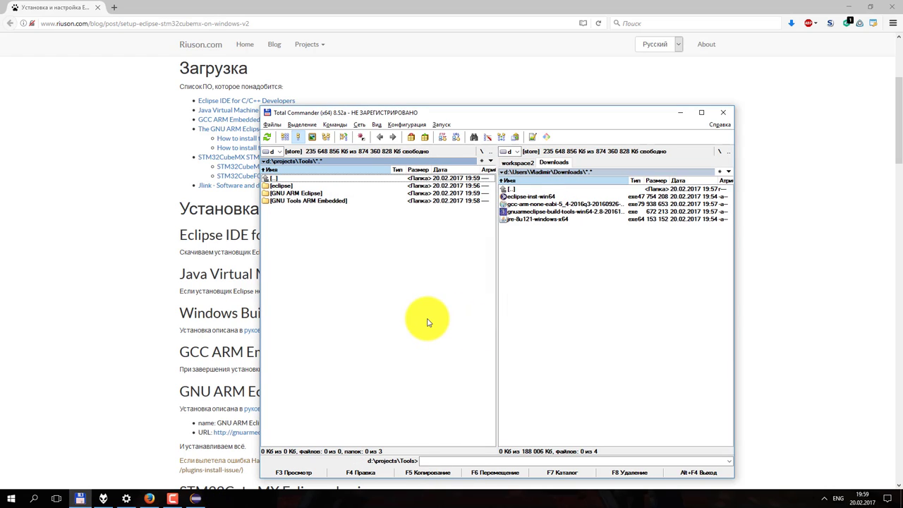
# - Open the GNU ARM Eclipse plug-ins installation guide from the setup page and copy the update site name "GNU ARM Eclipse Plug-ins"
pyautogui.click(362, 94)
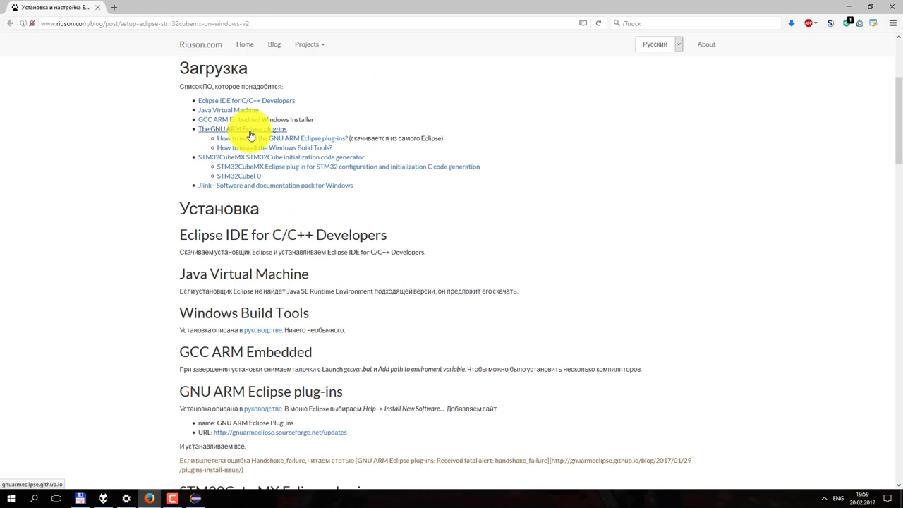
pyautogui.middleClick(268, 144)
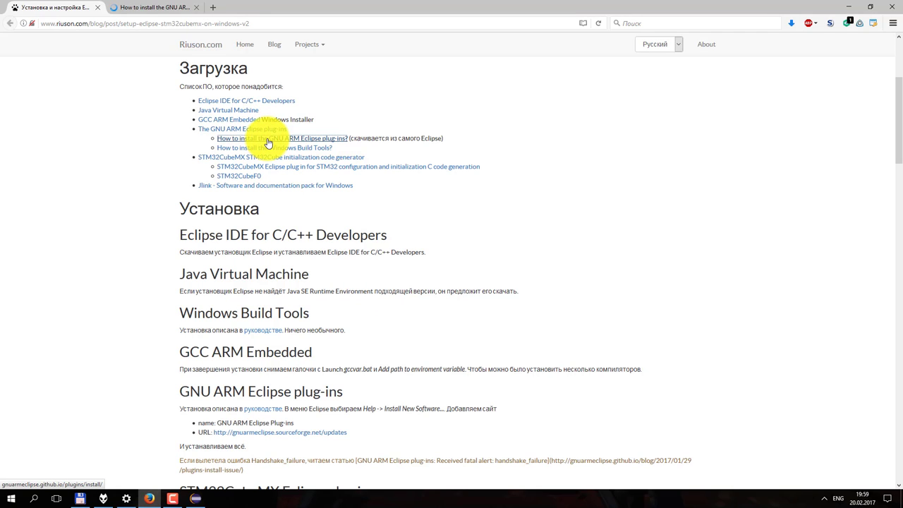
pyautogui.click(160, 4)
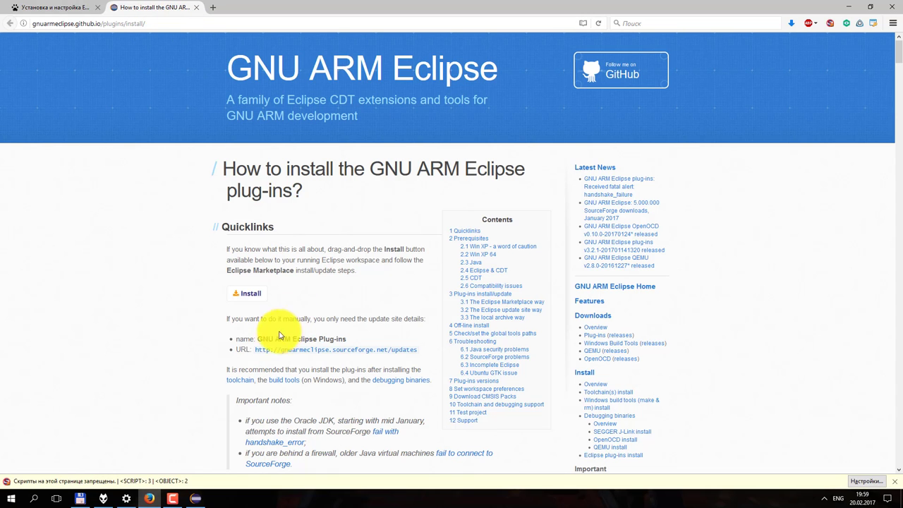
pyautogui.moveTo(257, 339); pyautogui.dragTo(349, 341)
pyautogui.hotkey('ctrl', 'c')
# - Switch to Eclipse, start adding a software repository for installing new software, and paste its name "GNU ARM Eclipse Plug-ins"
pyautogui.click(197, 497)
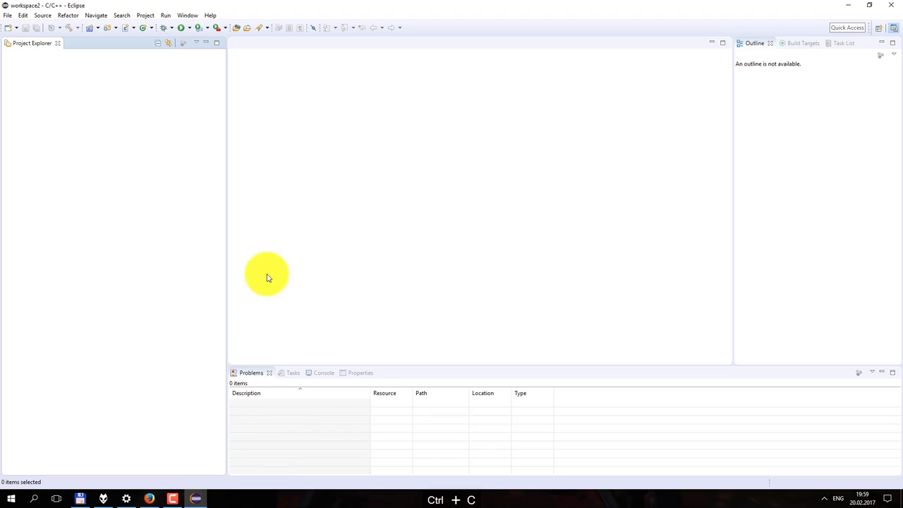
pyautogui.click(210, 15)
pyautogui.click(243, 145)
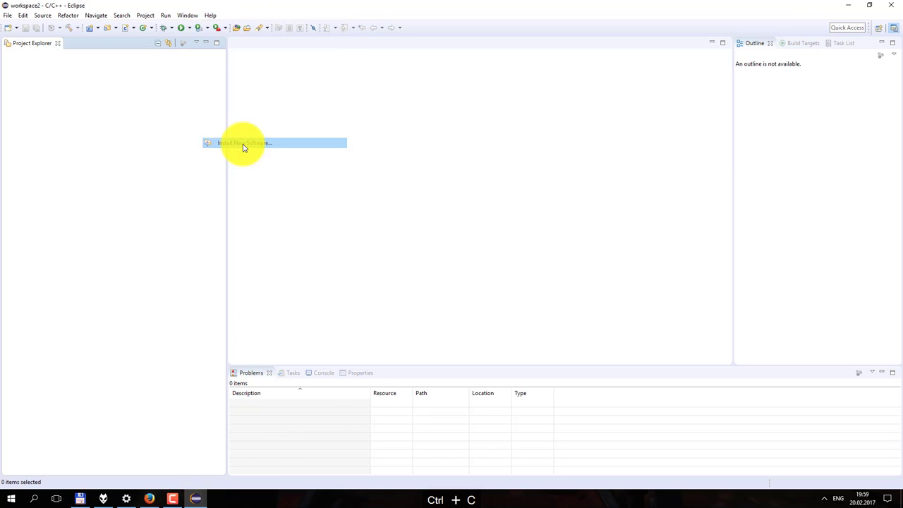
pyautogui.click(626, 86)
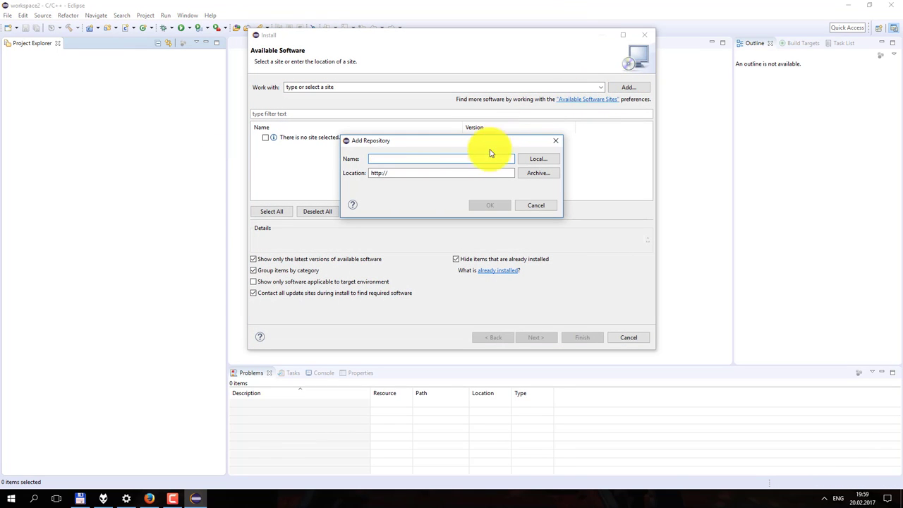
pyautogui.hotkey('ctrl', 'v')
pyautogui.click(151, 498)
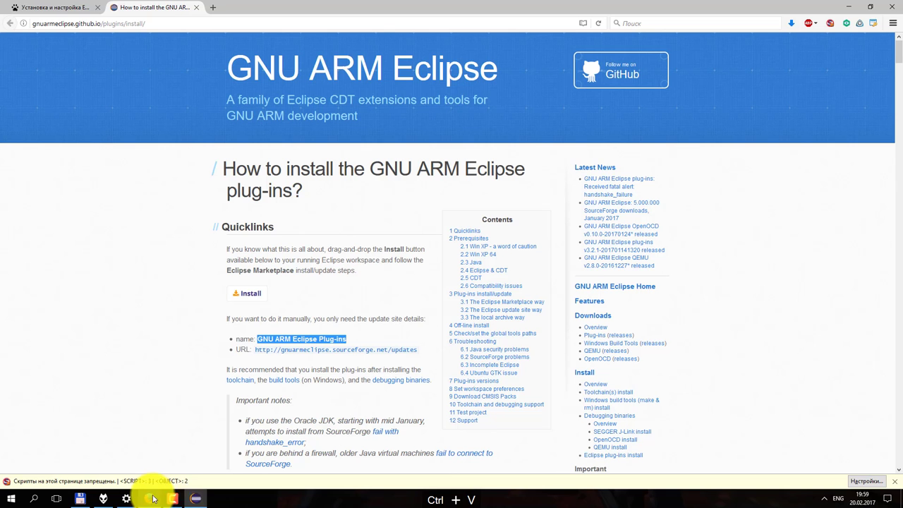
pyautogui.moveTo(256, 349); pyautogui.dragTo(413, 358)
pyautogui.hotkey('ctrl', 'c')
pyautogui.click(195, 498)
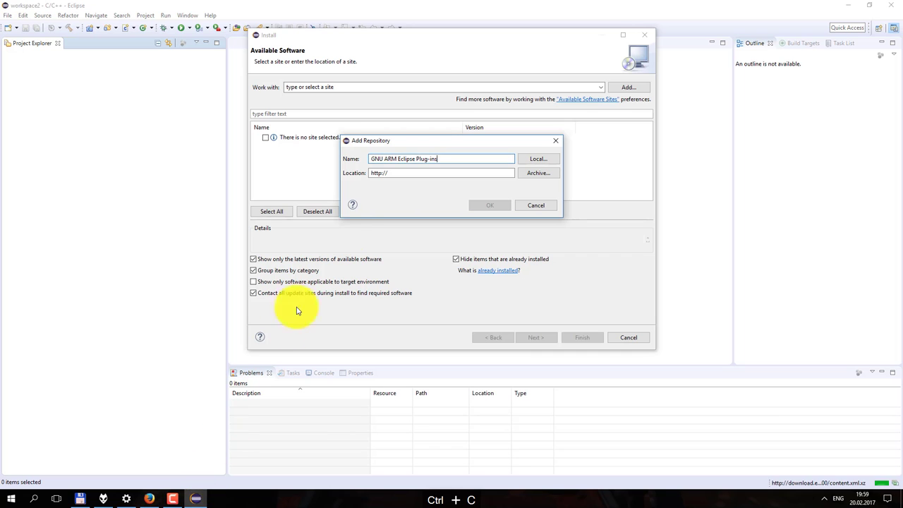
pyautogui.moveTo(419, 172); pyautogui.dragTo(299, 174)
pyautogui.hotkey('ctrl', 'v')
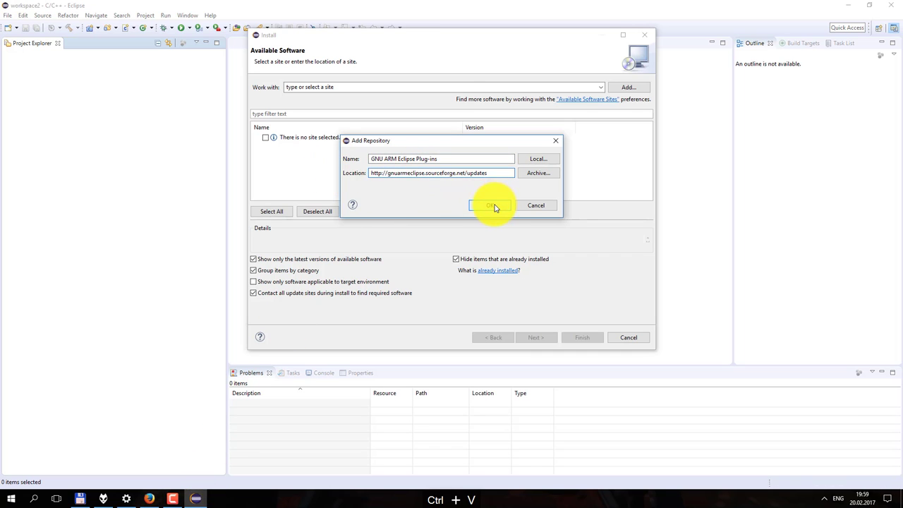
pyautogui.click(494, 208)
# - Install all GNU ARM C/C++ Cross Development Tools, accepting the license and the unsigned content, and restart Eclipse
pyautogui.click(267, 138)
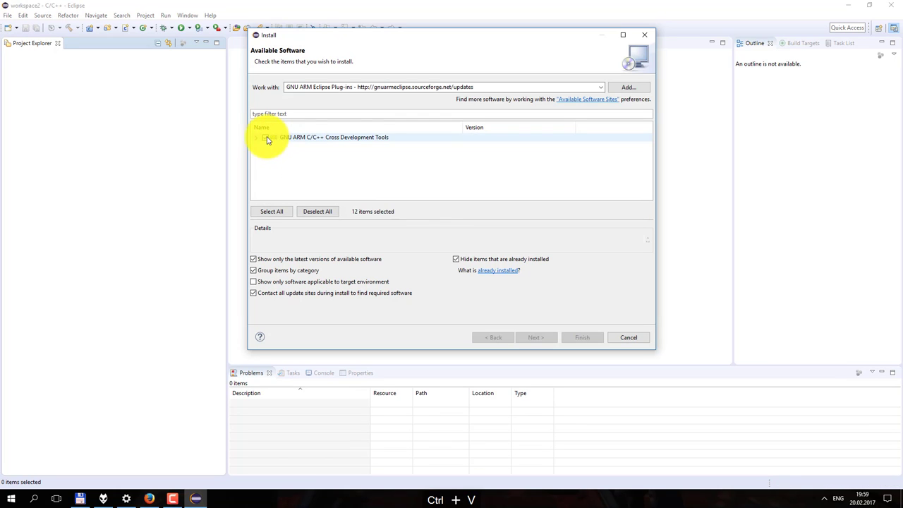
pyautogui.click(535, 338)
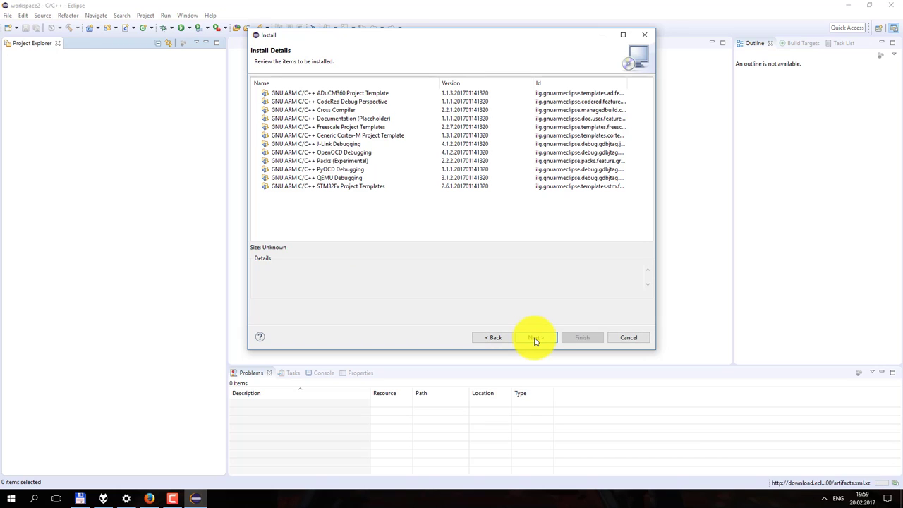
pyautogui.click(534, 337)
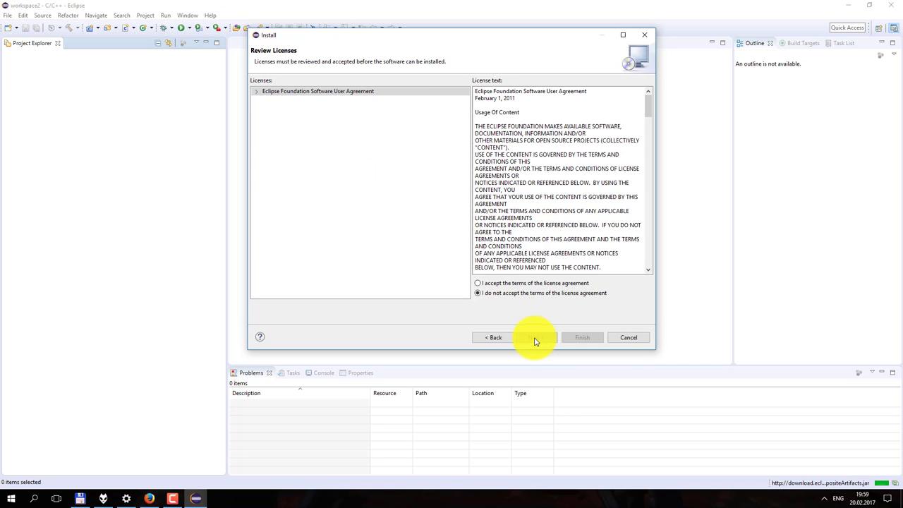
pyautogui.click(498, 283)
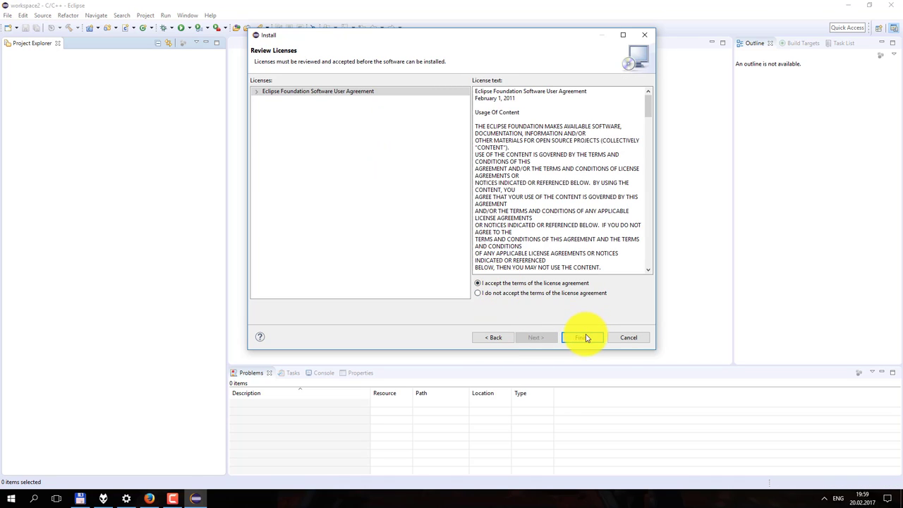
pyautogui.click(584, 337)
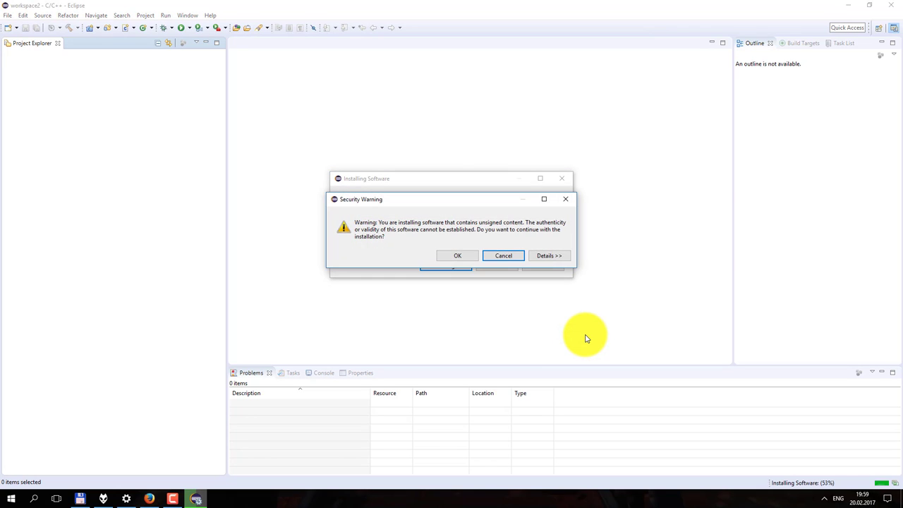
pyautogui.click(457, 257)
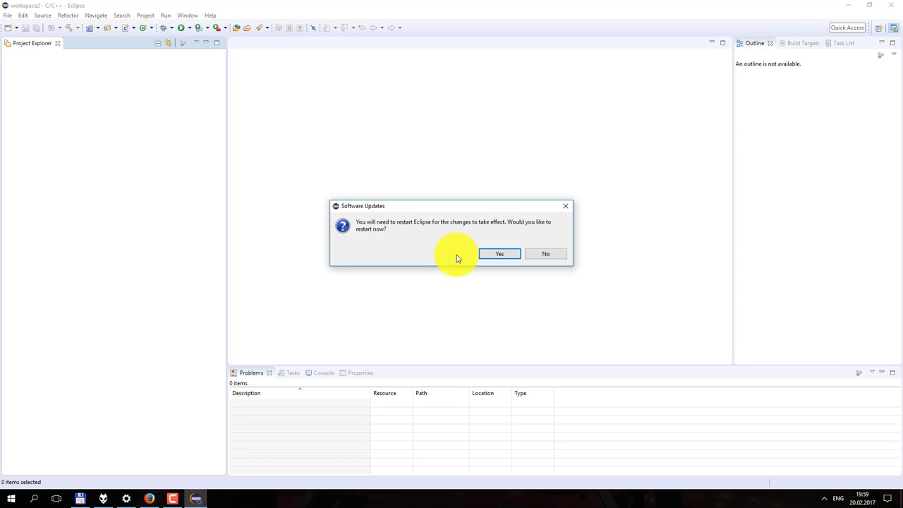
pyautogui.click(490, 255)
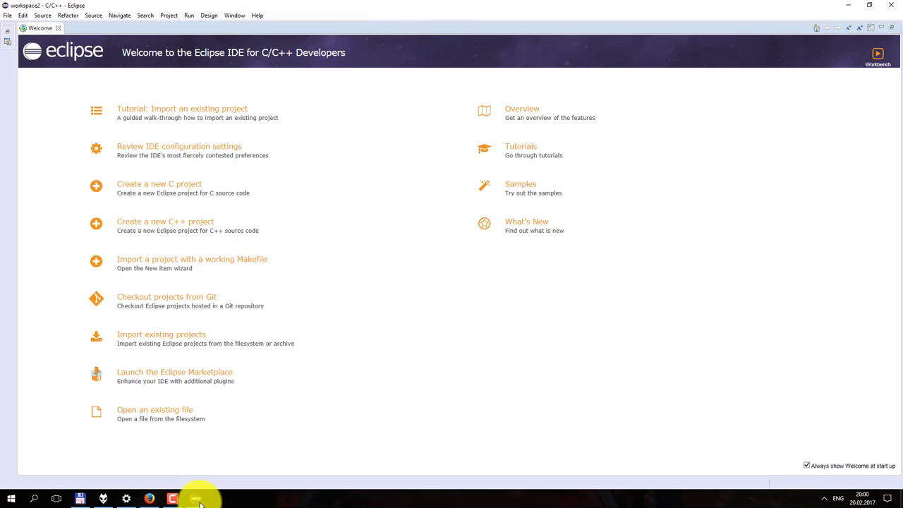
# - Close the Welcome page, filter the preferences by "tool" and open the Global Tools Paths settings
pyautogui.moveTo(208, 502)
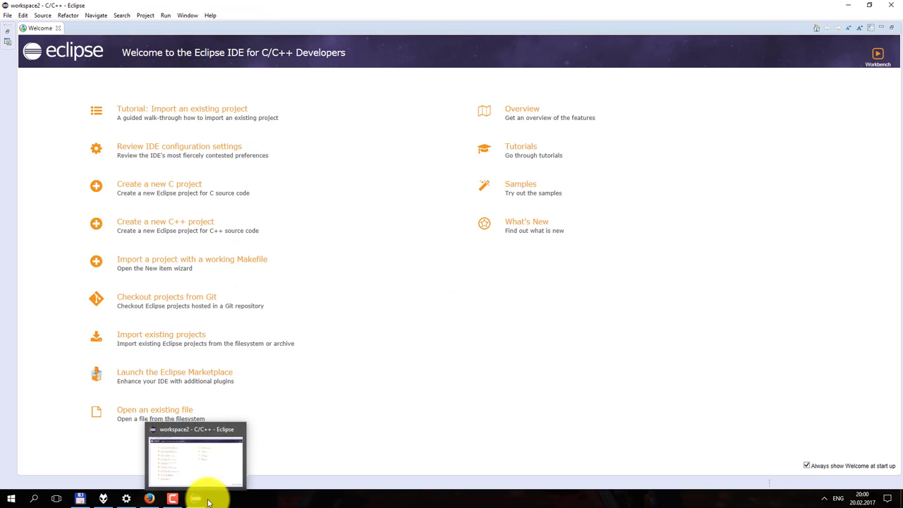
pyautogui.middleClick(43, 31)
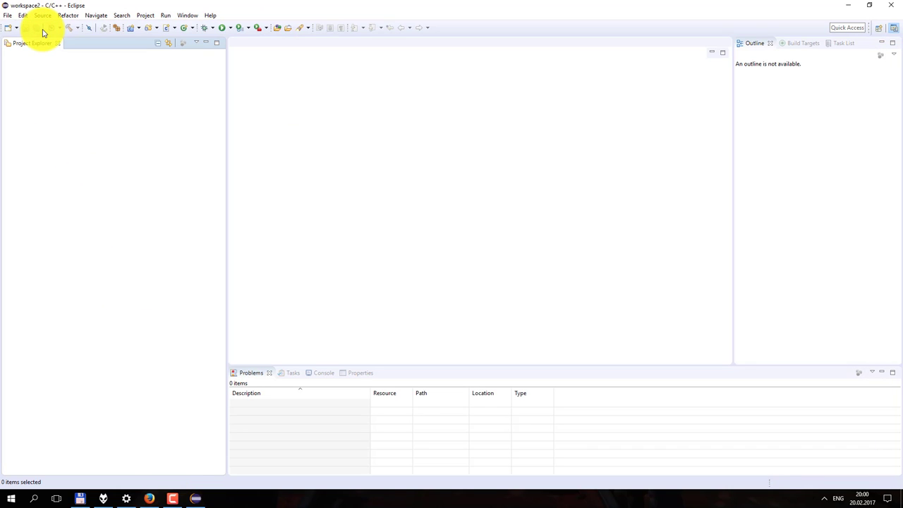
pyautogui.click(186, 15)
pyautogui.click(216, 98)
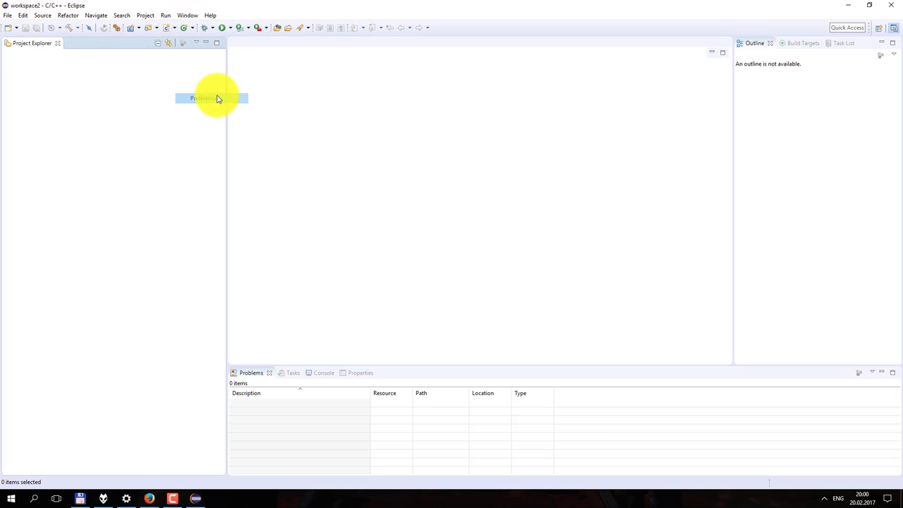
pyautogui.write('tool')
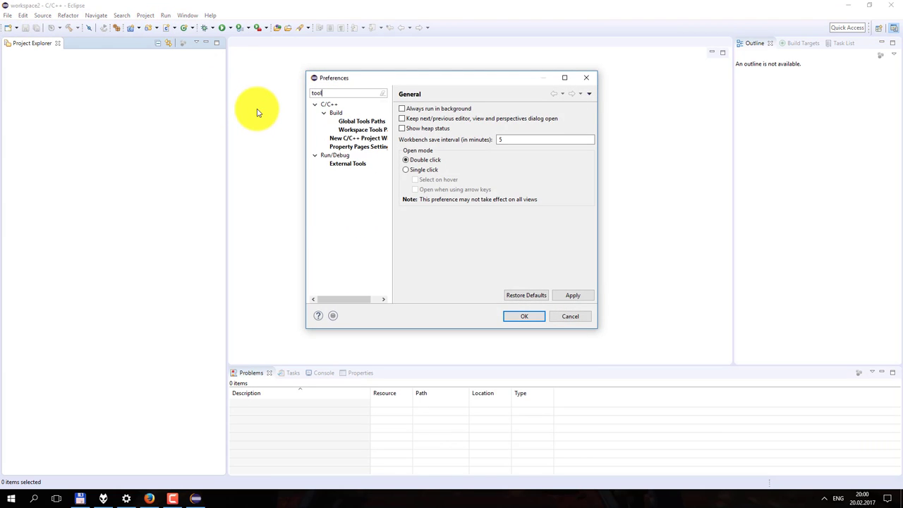
pyautogui.click(348, 123)
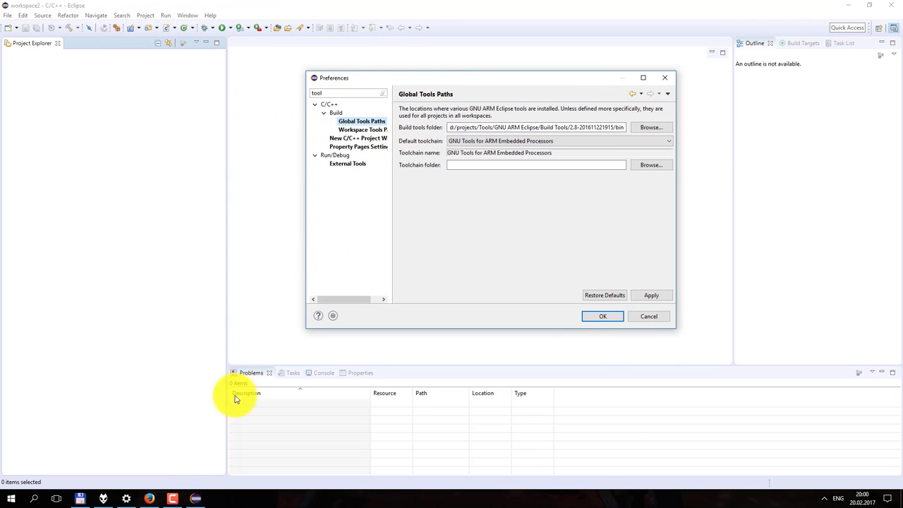
# - In Total Commander, open d:\projects\Tools\GNU Tools ARM Embedded\5.4 2016q3\bin and copy the folder path
pyautogui.click(80, 498)
pyautogui.press('Down')
pyautogui.press('Down')
pyautogui.press('Down')
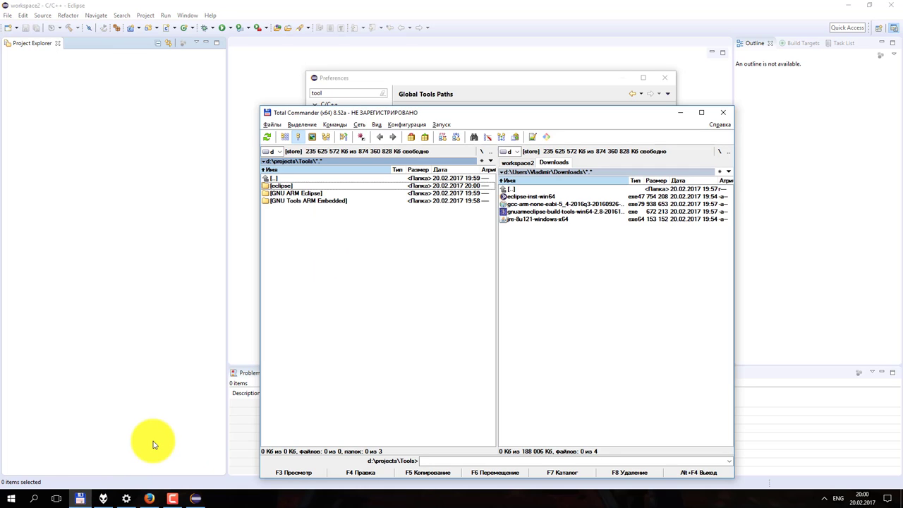
pyautogui.press('Return')
pyautogui.press('Down')
pyautogui.press('Return')
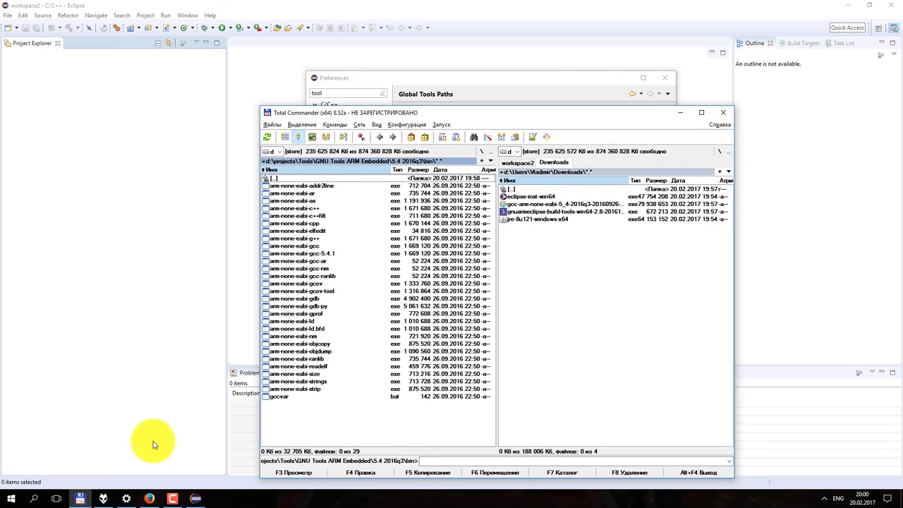
pyautogui.hotkey('shift', 'F6')
pyautogui.hotkey('ctrl', 'c')
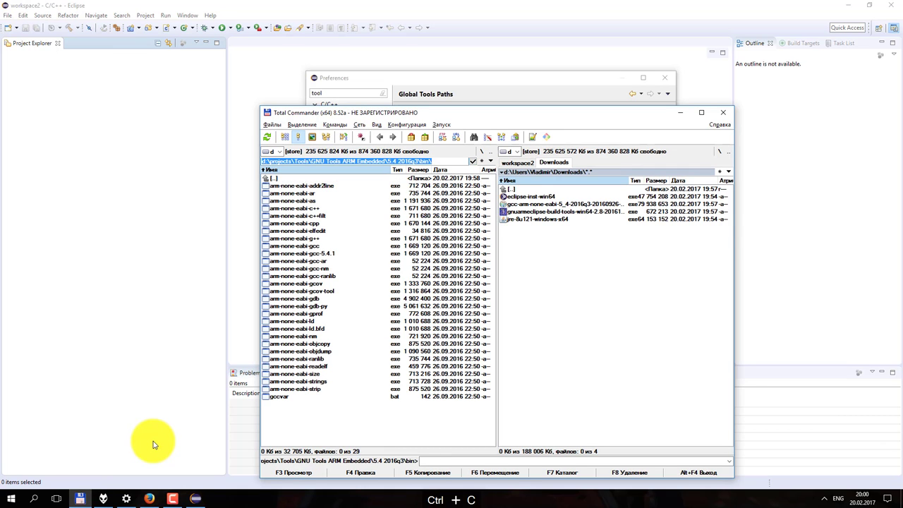
# - Back in Eclipse, set the global toolchain folder to d:/projects/Tools/GNU Tools ARM Embedded/5.4 2016q3/bin and apply it
pyautogui.hotkey('alt', 'Tab')
pyautogui.click(484, 166)
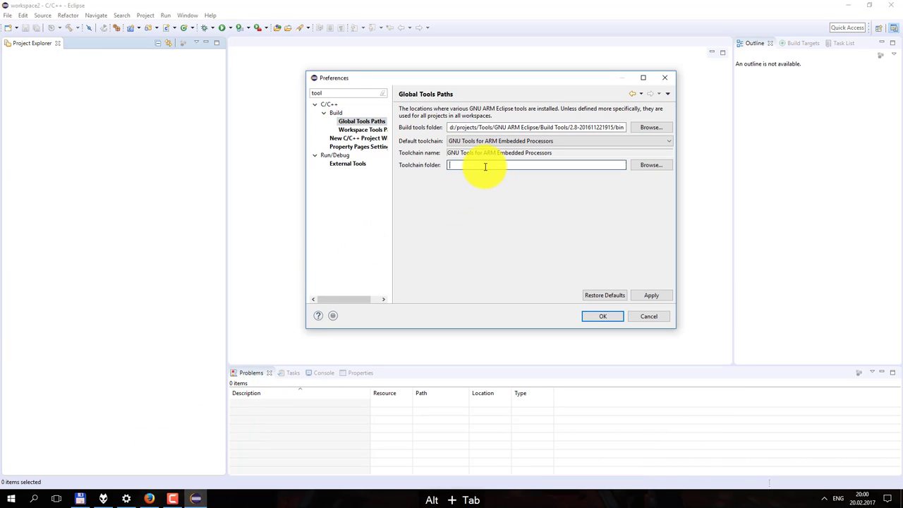
pyautogui.hotkey('ctrl', 'v')
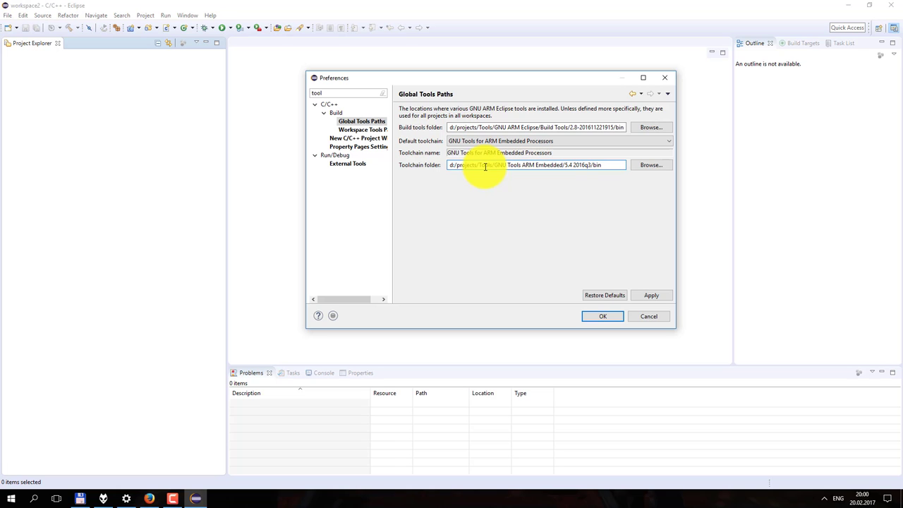
pyautogui.moveTo(529, 127); pyautogui.dragTo(661, 135)
pyautogui.click(650, 296)
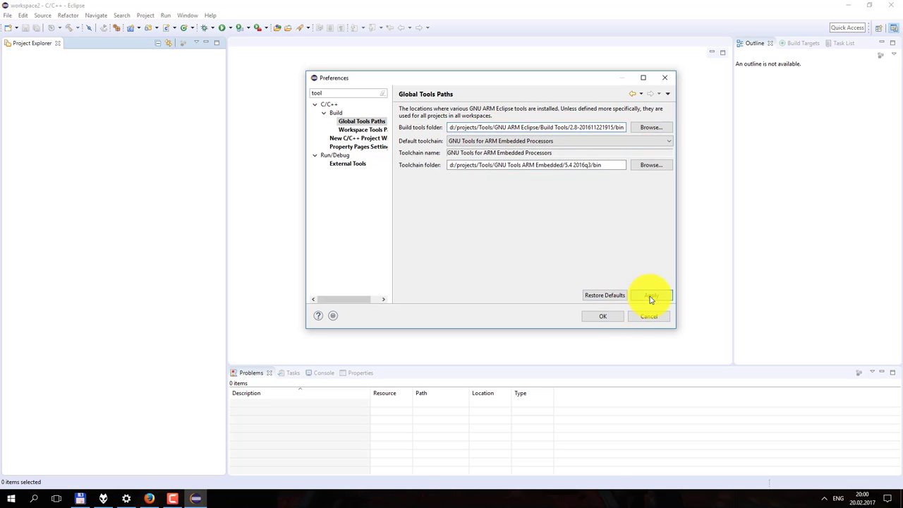
pyautogui.click(599, 318)
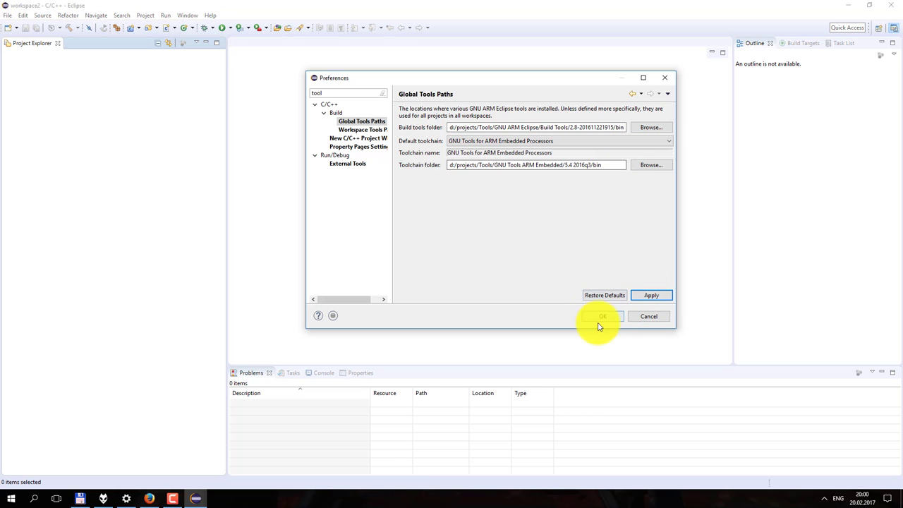
# - Check the Workspace Tools Paths, return to the Global Tools Paths and close the preferences with the settings accepted
pyautogui.click(362, 130)
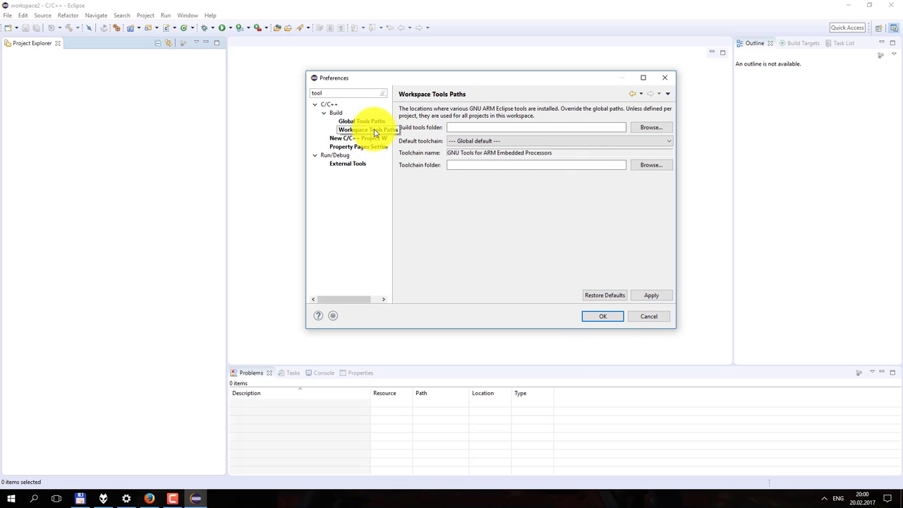
pyautogui.click(361, 121)
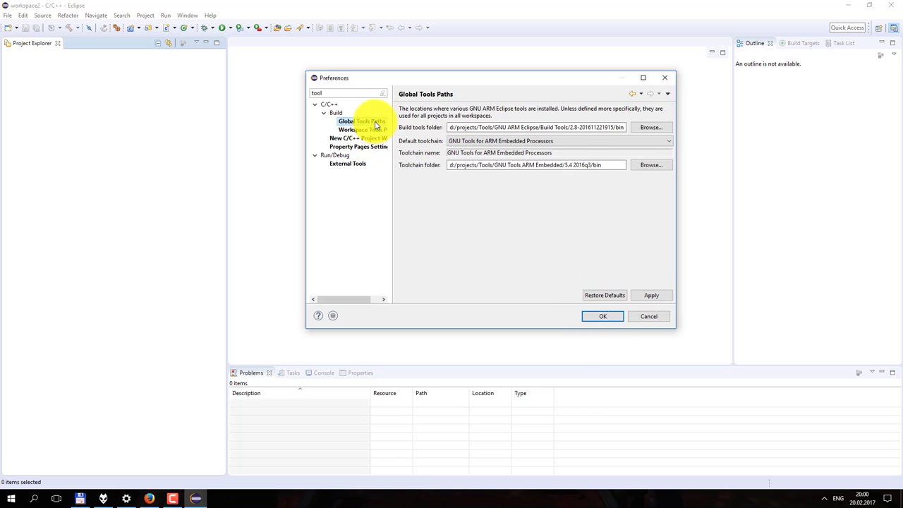
pyautogui.click(601, 316)
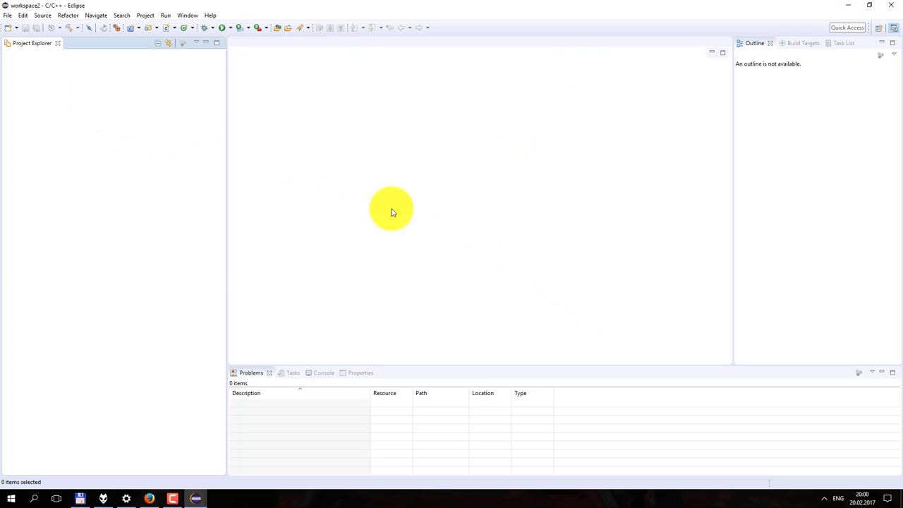
# - Exit Eclipse, enabling the option to always exit without prompt
pyautogui.click(889, 5)
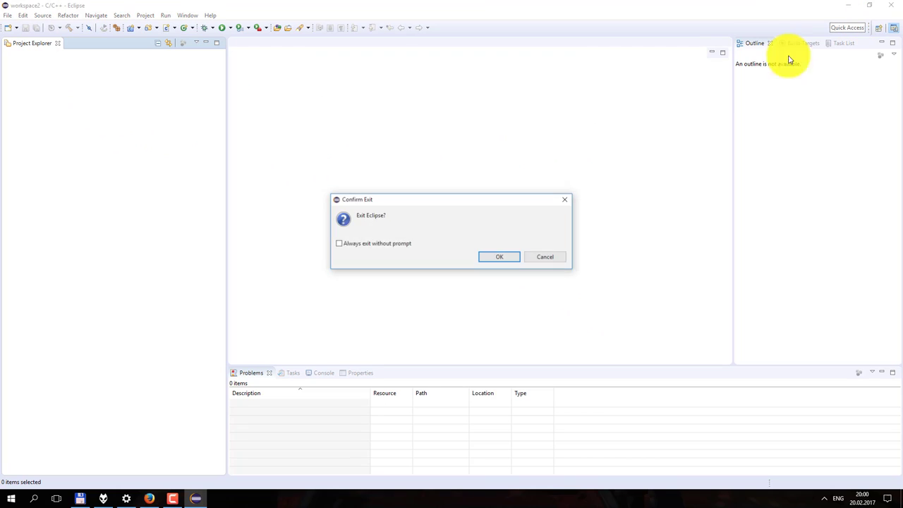
pyautogui.click(405, 246)
pyautogui.click(496, 257)
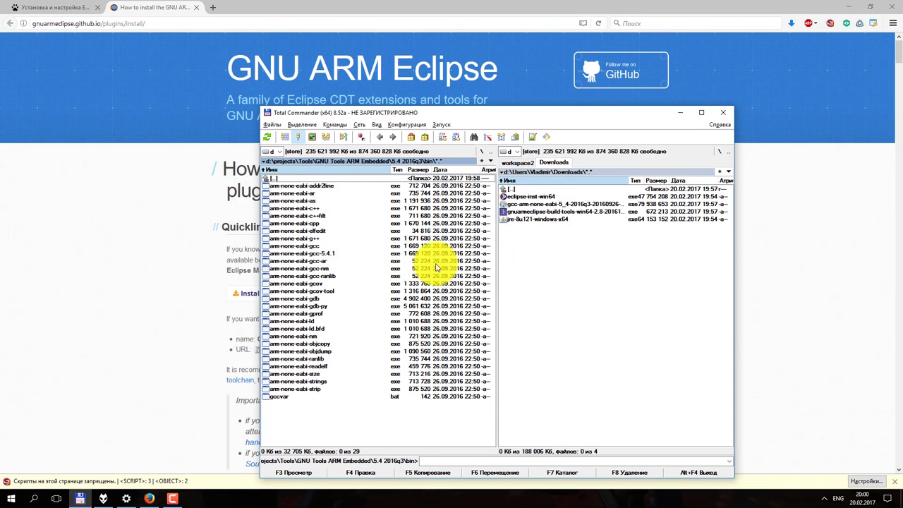
# - Go up from the toolchain's bin folder to d:\projects\Tools and open the eclipse folder
pyautogui.doubleClick(322, 177)
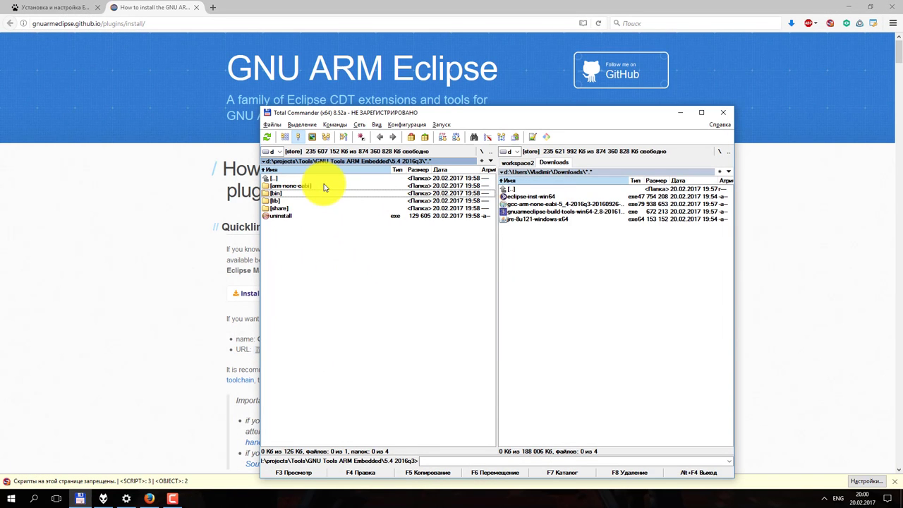
pyautogui.press('BackSpace')
pyautogui.press('BackSpace')
pyautogui.press('Up')
pyautogui.press('Up')
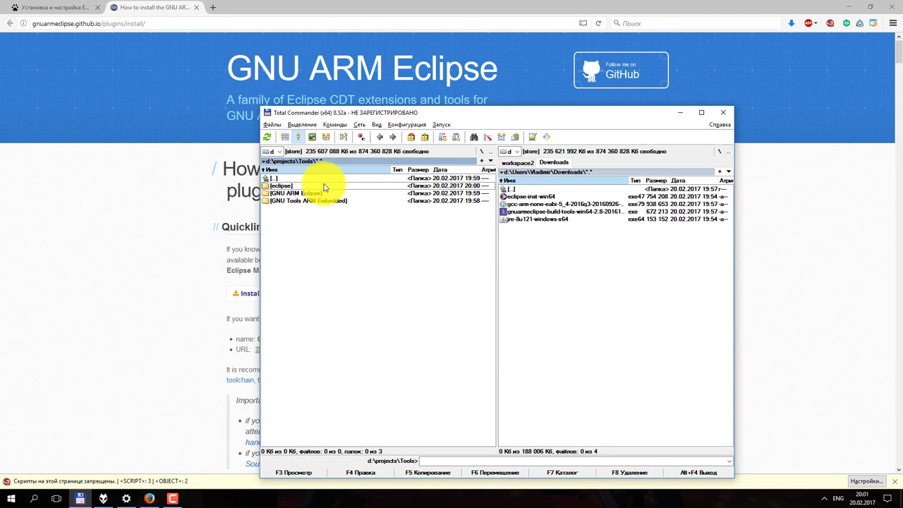
pyautogui.press('Return')
# - Launch eclipse.exe from the eclipse folder and close the Welcome page
pyautogui.press('Down')
pyautogui.press('Down')
pyautogui.press('Down')
pyautogui.press('Down')
pyautogui.press('Down')
pyautogui.press('Down')
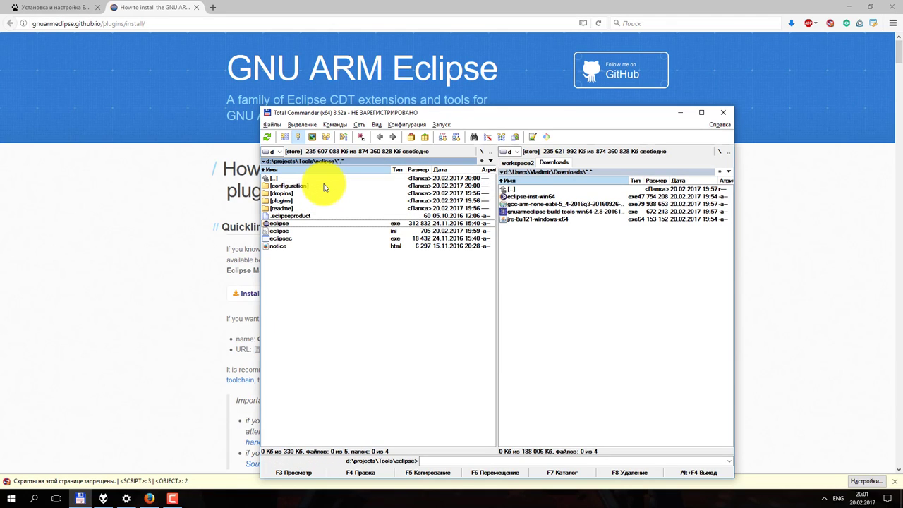
pyautogui.press('Return')
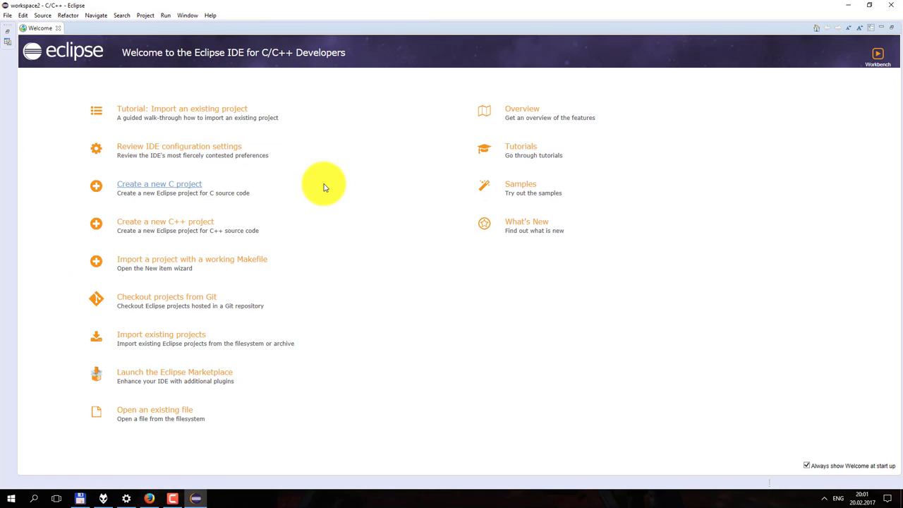
pyautogui.click(57, 28)
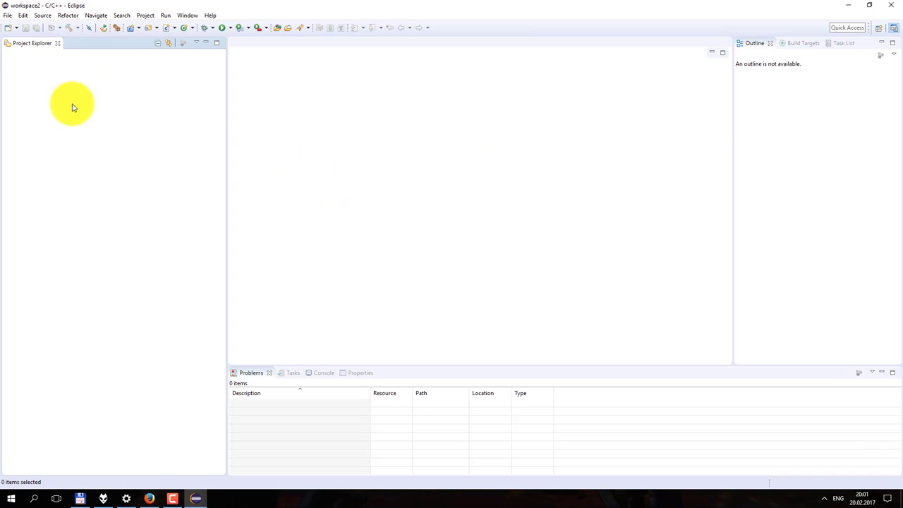
# - Start a Hello World ARM C++ project named "test" with the Cross ARM GCC toolchain and set its source folder to Src
pyautogui.rightClick(130, 128)
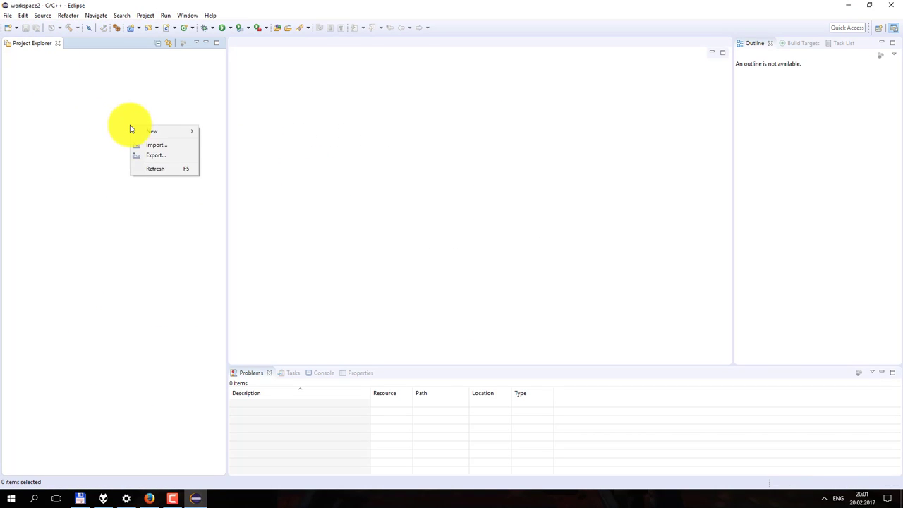
pyautogui.moveTo(163, 131)
pyautogui.click(229, 155)
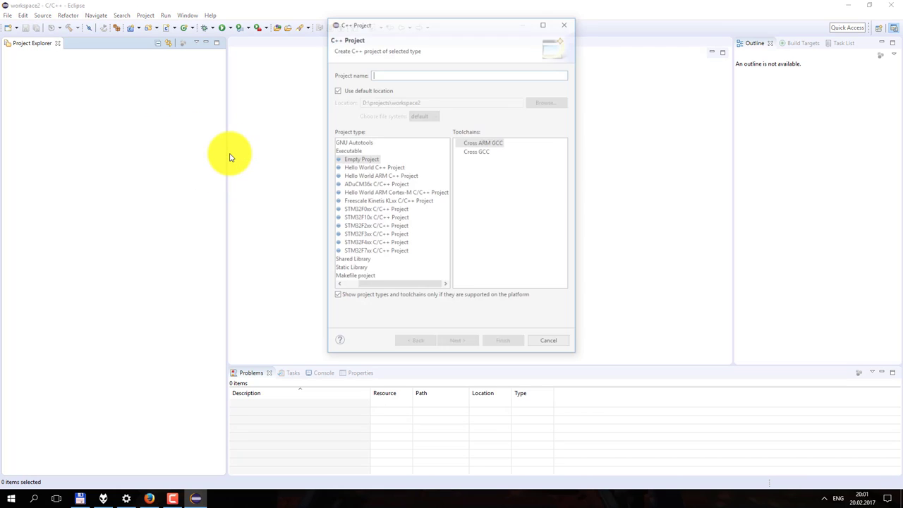
pyautogui.click(378, 177)
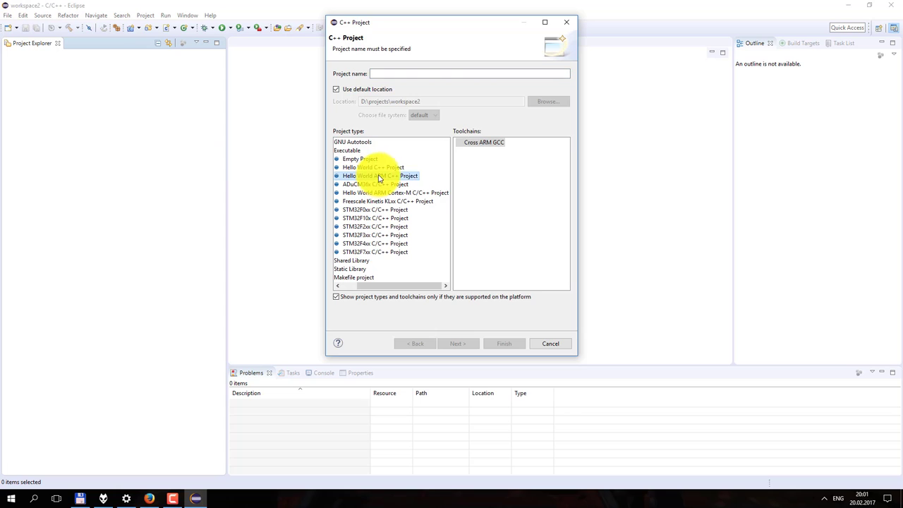
pyautogui.click(426, 74)
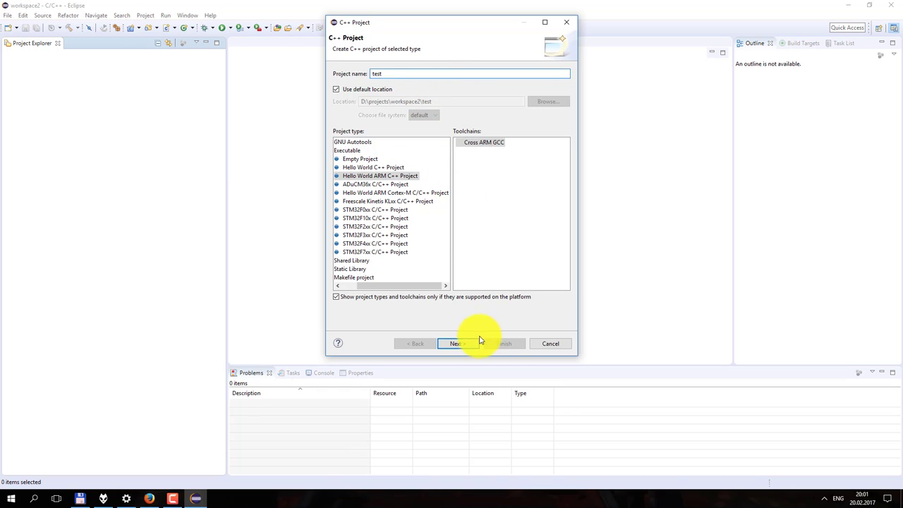
pyautogui.click(458, 344)
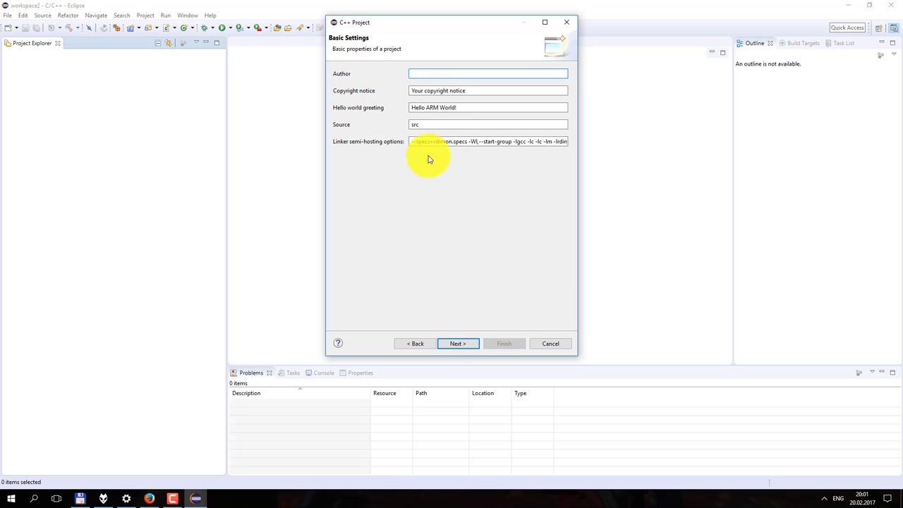
pyautogui.doubleClick(427, 125)
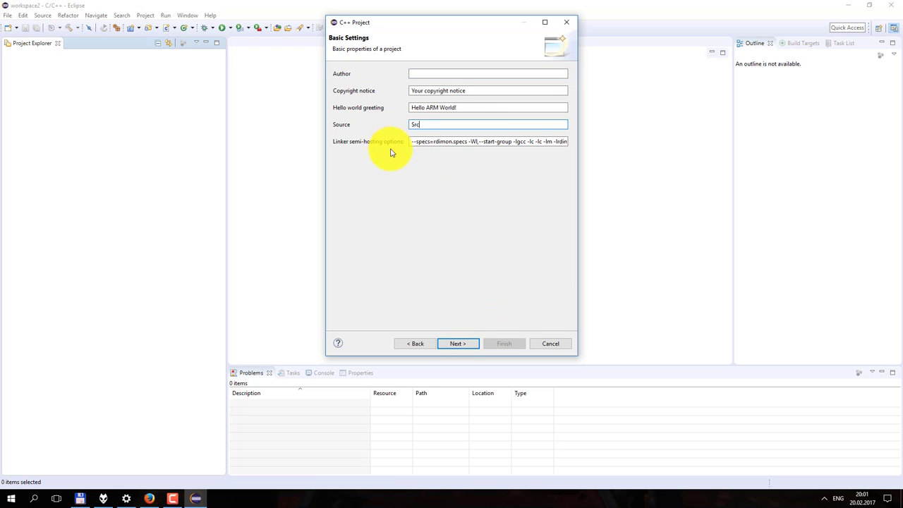
# - Switch to Firefox, close the plug-in installation page and copy --specs=nosys.specs from the setup guide's Eclipse project section
pyautogui.click(149, 499)
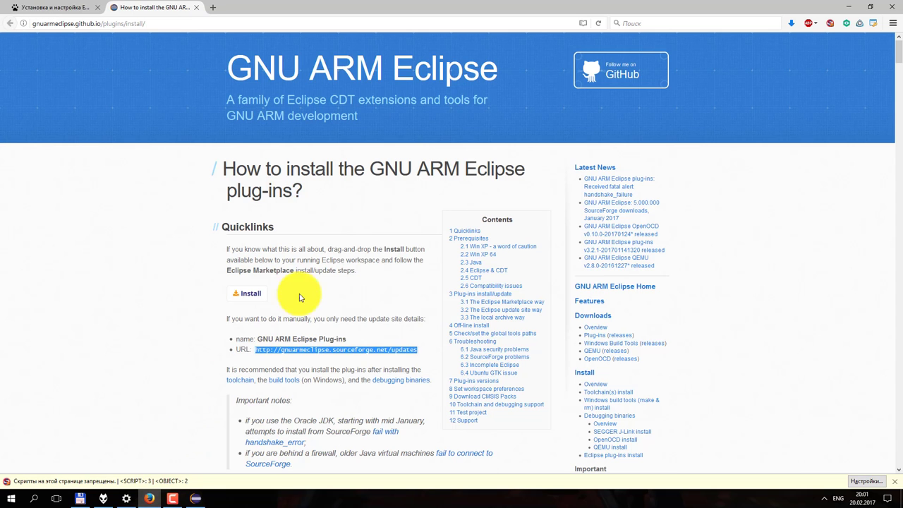
pyautogui.middleClick(172, 7)
pyautogui.scroll(-5, 240, 182)
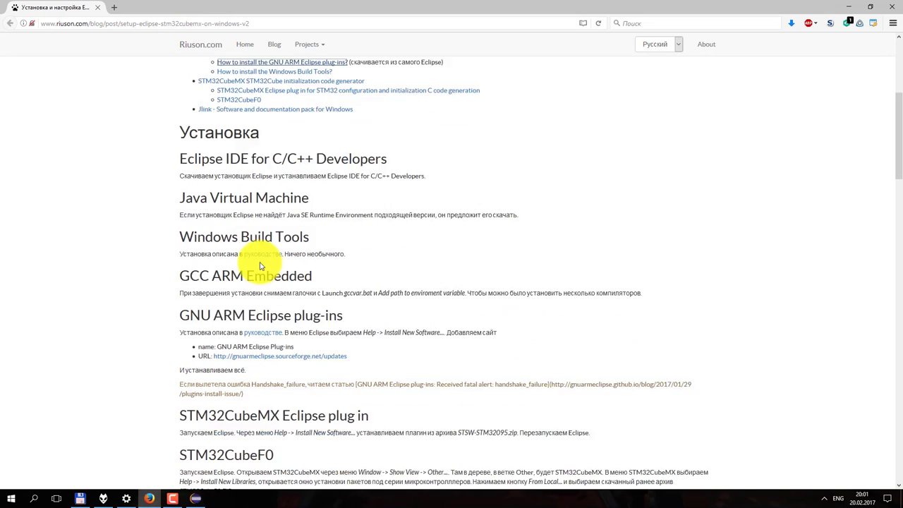
pyautogui.scroll(-2, 238, 288)
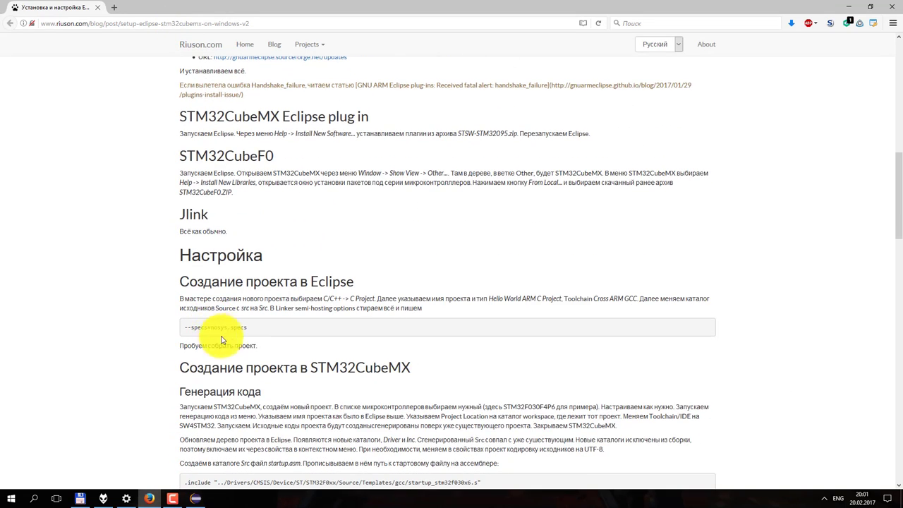
pyautogui.moveTo(248, 328); pyautogui.dragTo(182, 328)
pyautogui.hotkey('ctrl', 'c')
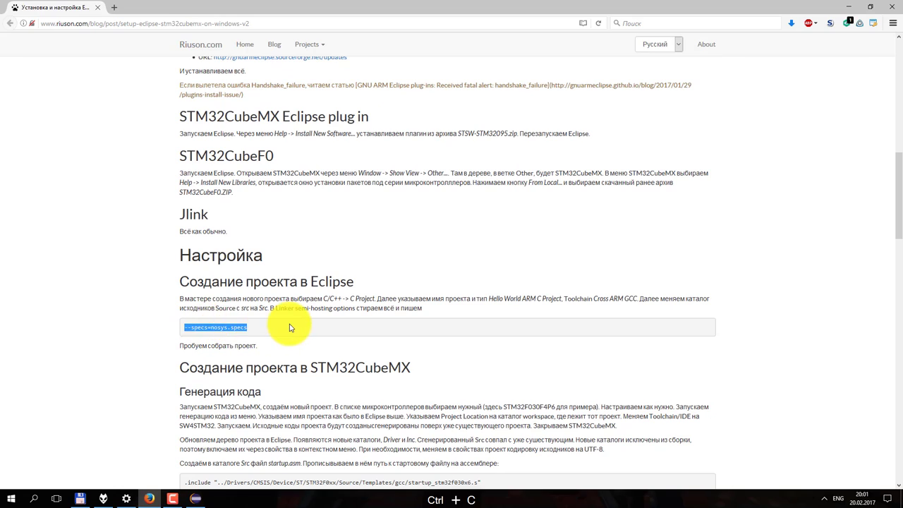
# - Return to Eclipse, replace the linker semi-hosting options with --specs=nosys.specs and finish creating the project with the Debug and Release configurations
pyautogui.hotkey('alt', 'Tab')
pyautogui.click(439, 142)
pyautogui.hotkey('ctrl', 'a')
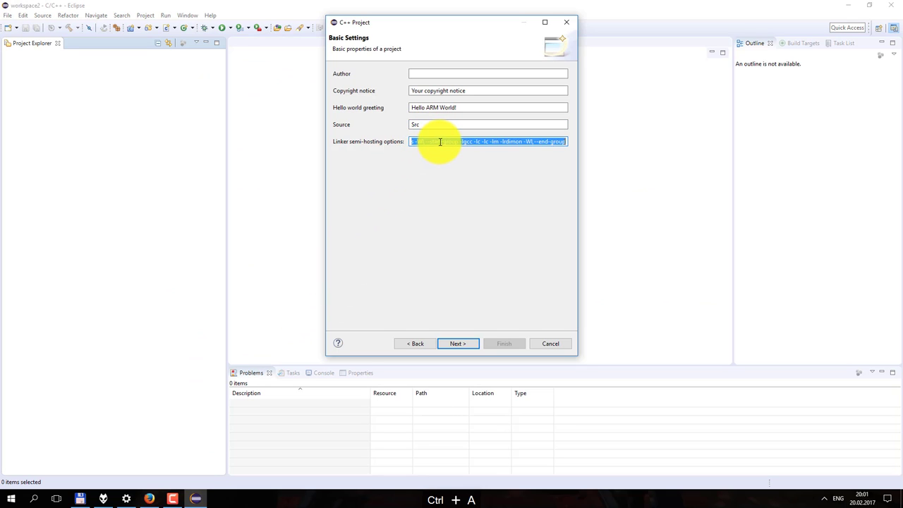
pyautogui.hotkey('ctrl', 'v')
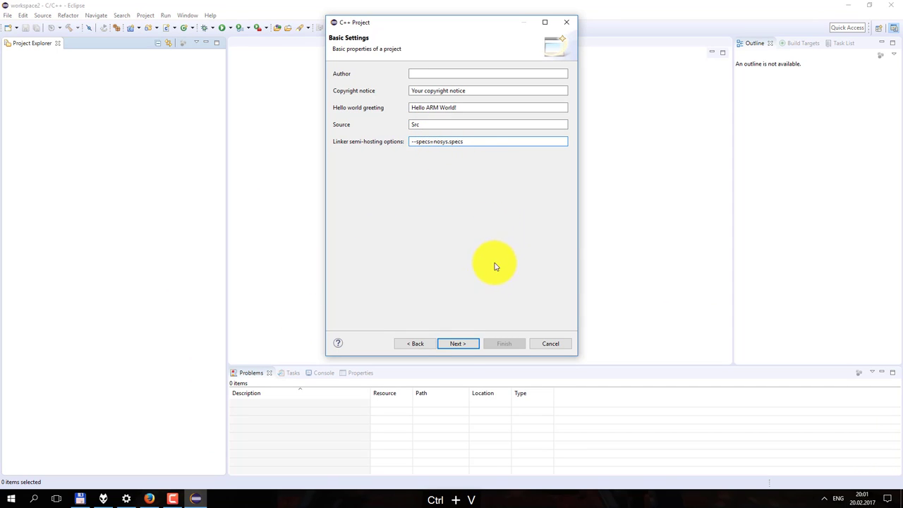
pyautogui.click(460, 345)
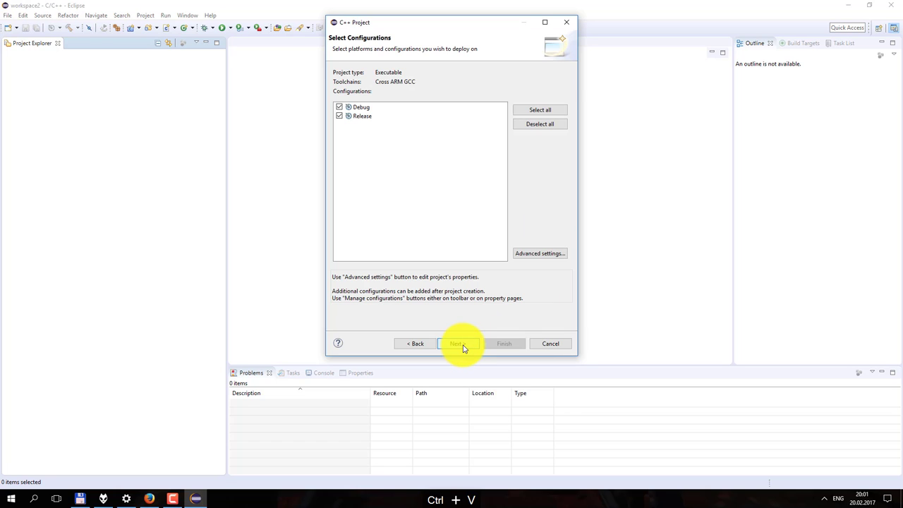
pyautogui.click(502, 345)
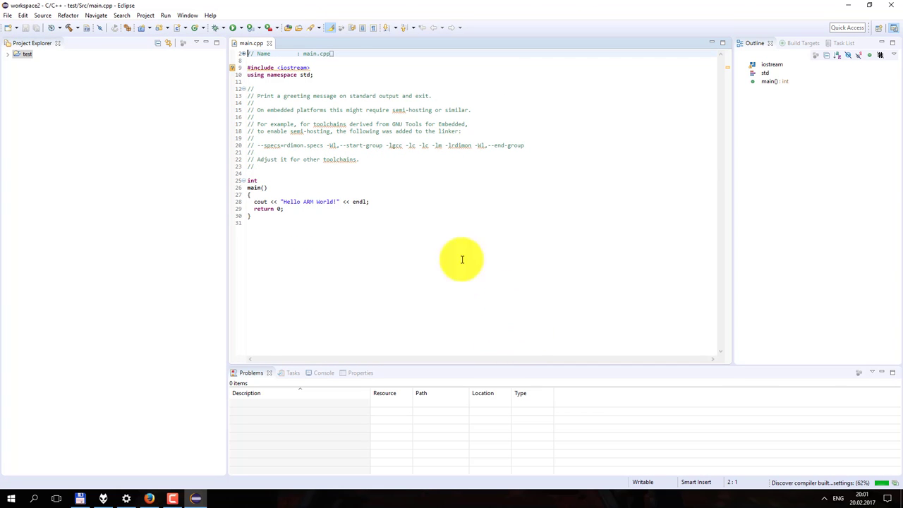
# - Expand and refresh the test project in the Project Explorer, and build it
pyautogui.click(12, 56)
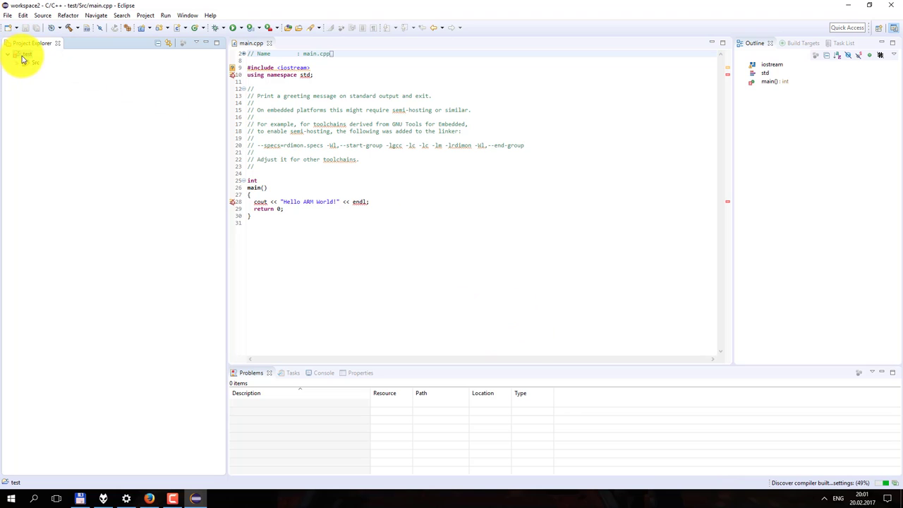
pyautogui.rightClick(30, 57)
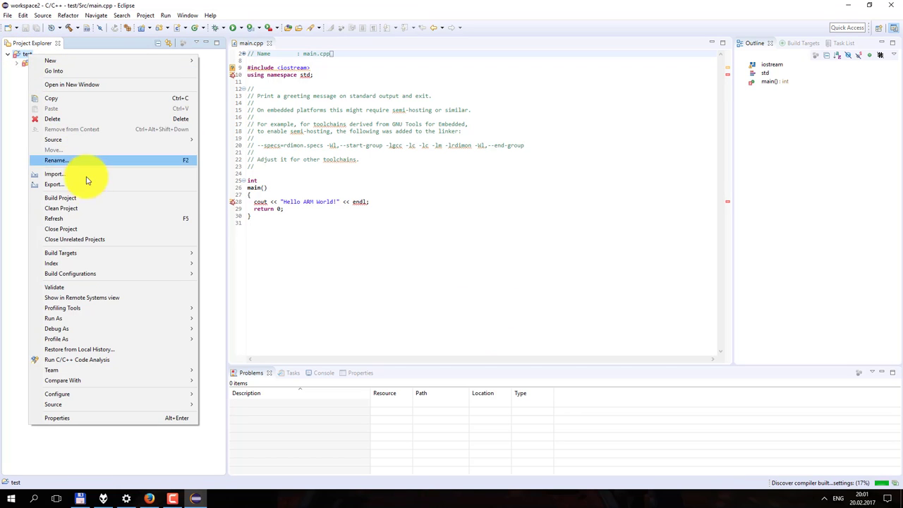
pyautogui.click(71, 219)
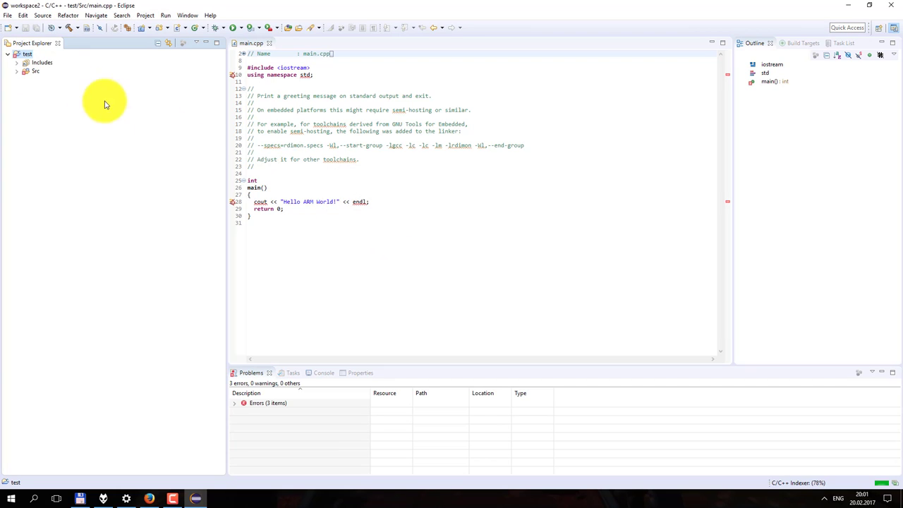
pyautogui.rightClick(25, 55)
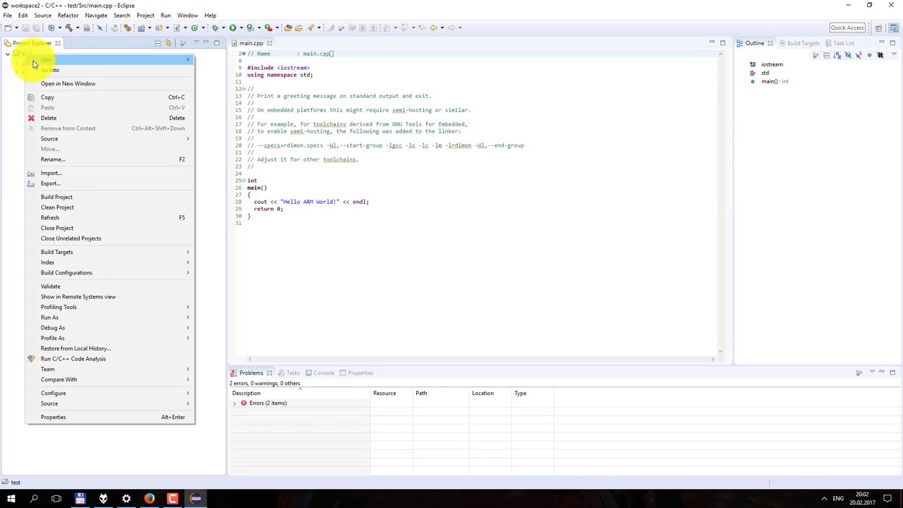
pyautogui.click(83, 197)
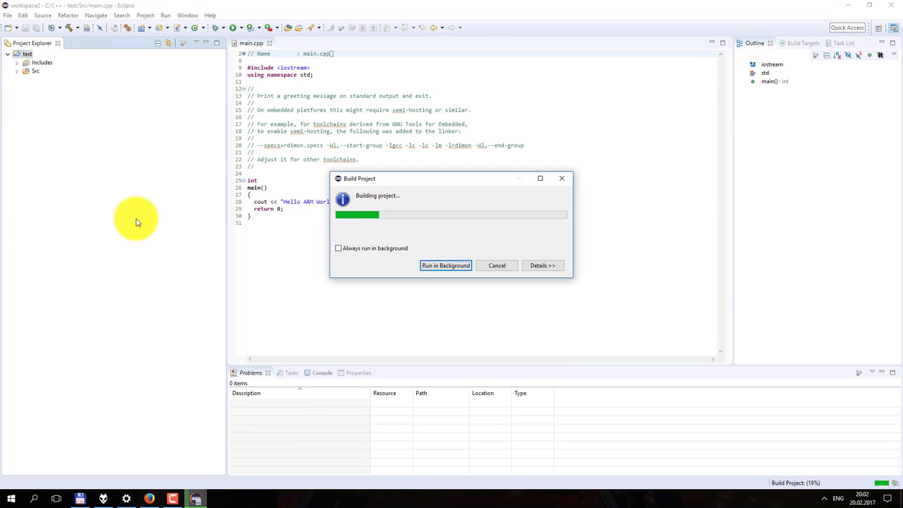
# - Check the program size in the build console output and close main.cpp
pyautogui.click(321, 372)
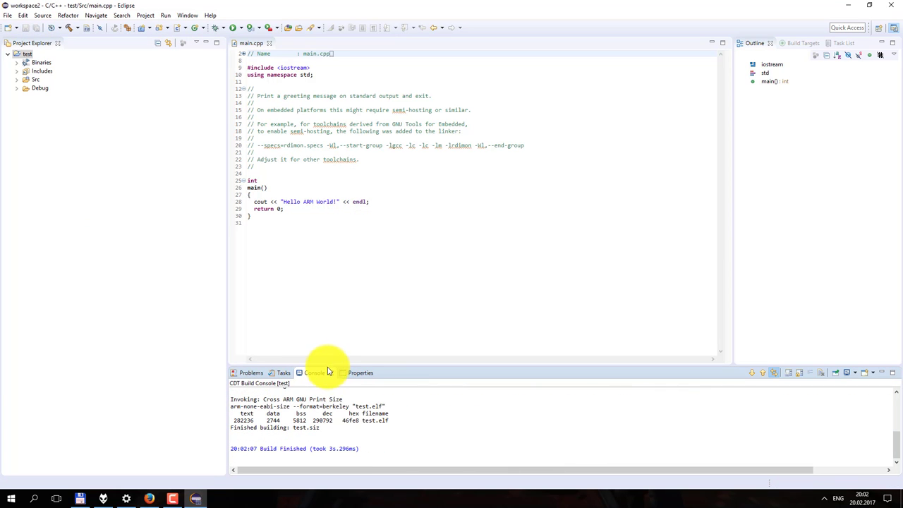
pyautogui.doubleClick(321, 420)
pyautogui.click(332, 244)
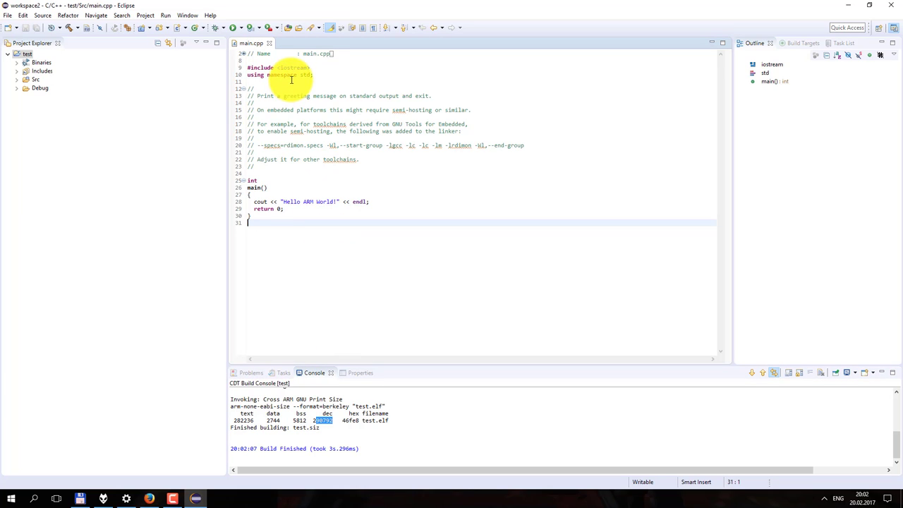
pyautogui.click(269, 44)
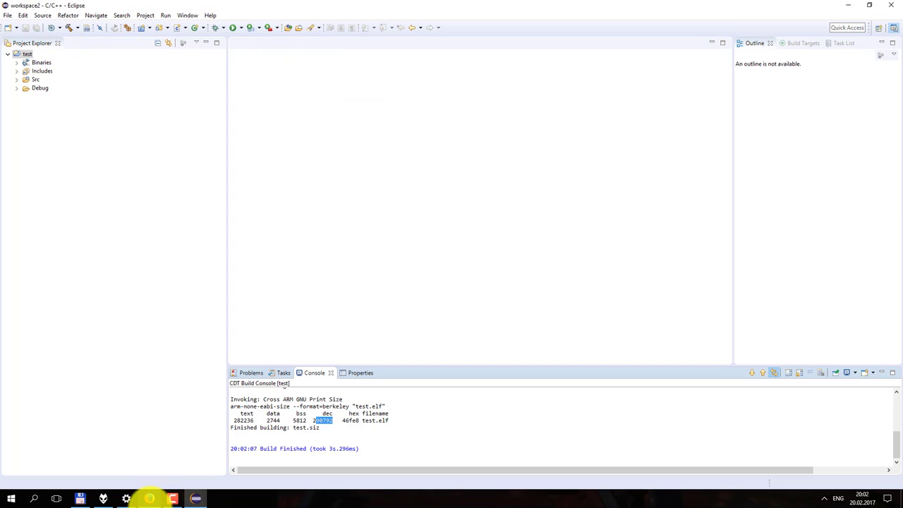
# - Switch to Firefox, open the STM32CubeMX Eclipse plug-in page from the guide's download list and go to its Get Software section
pyautogui.click(150, 498)
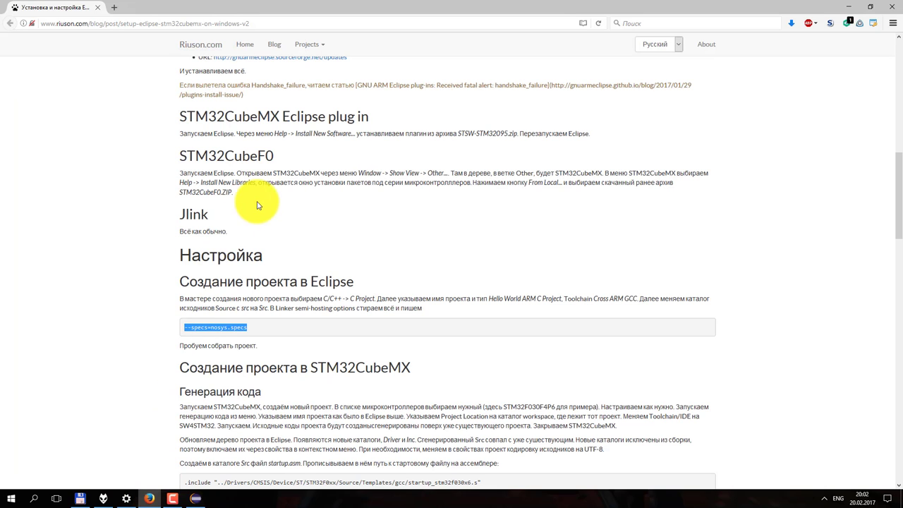
pyautogui.scroll(10, 264, 224)
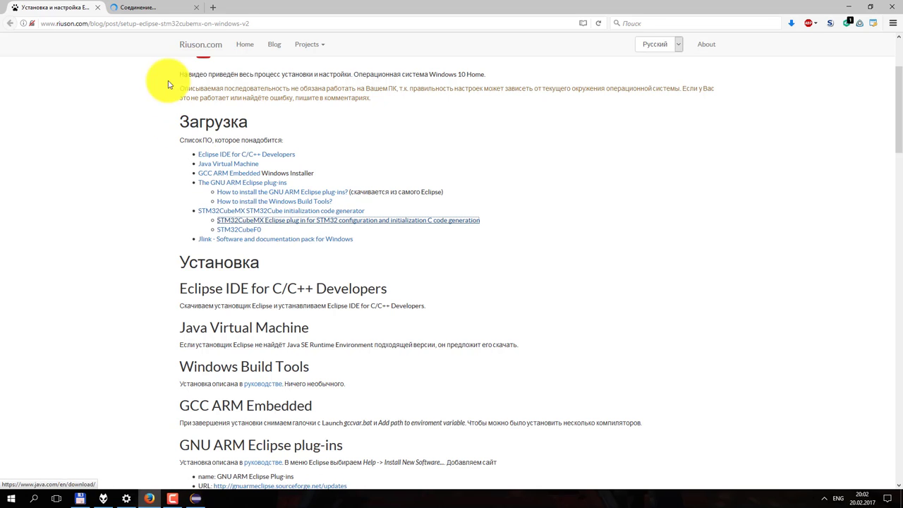
pyautogui.click(151, 7)
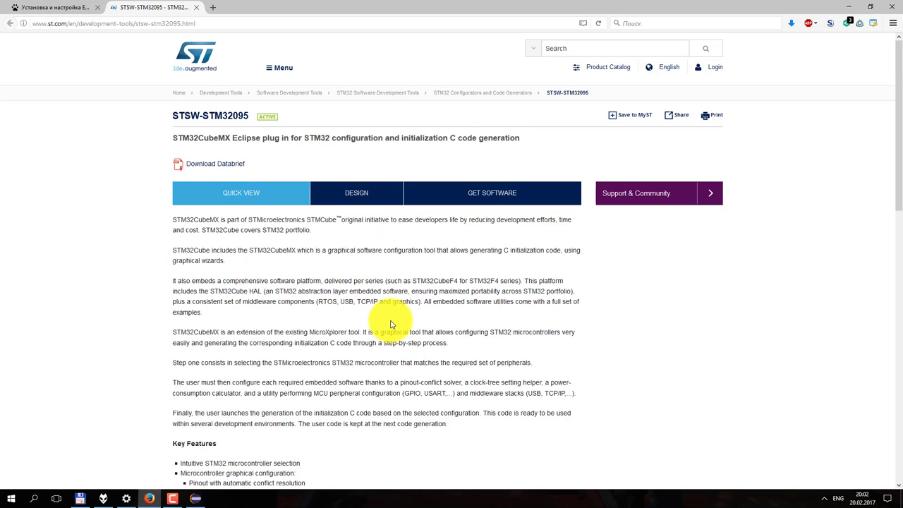
pyautogui.click(488, 193)
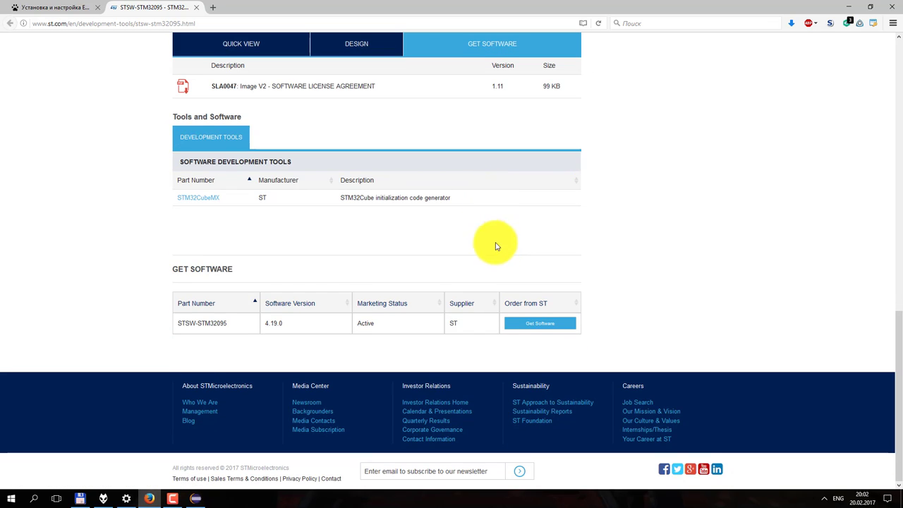
# - Accept the STSW-STM32095 licence, log in to the ST account to save en.stsw-stm32095.zip, and close the page
pyautogui.click(539, 325)
pyautogui.scroll(10, 539, 328)
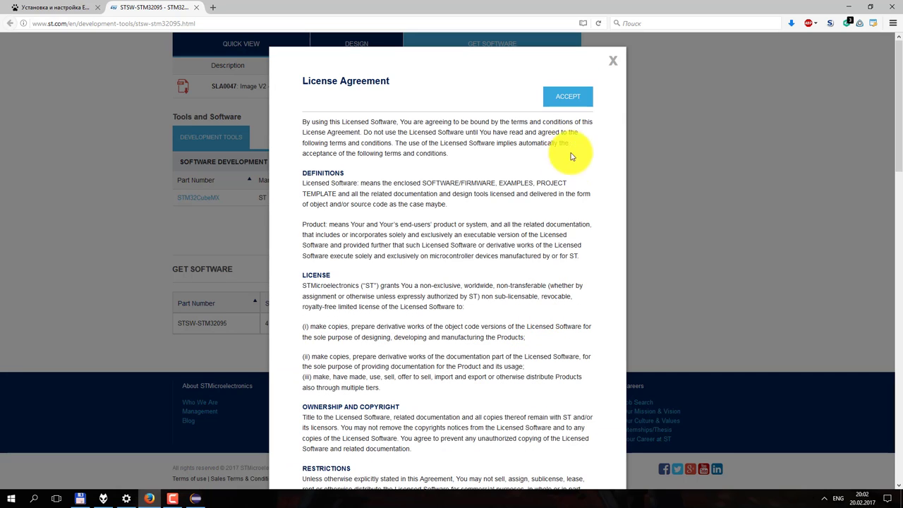
pyautogui.click(576, 102)
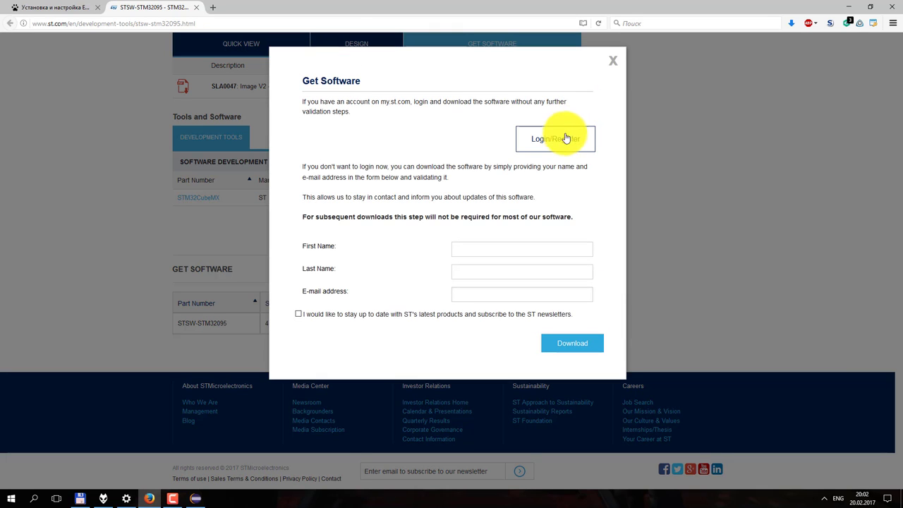
pyautogui.click(562, 141)
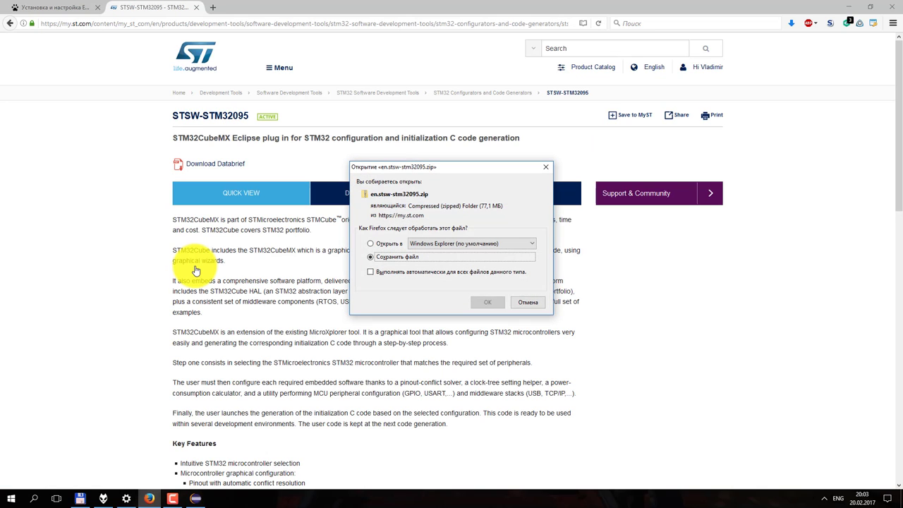
pyautogui.click(485, 304)
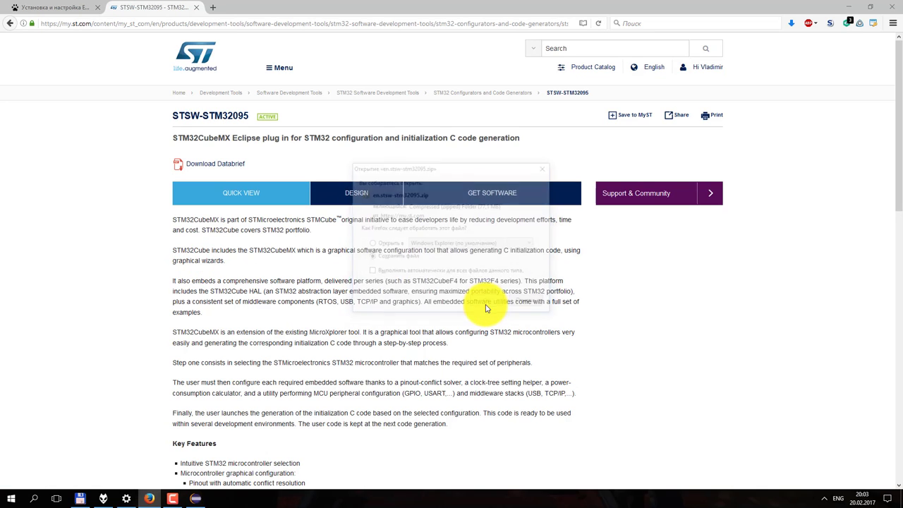
pyautogui.click(543, 296)
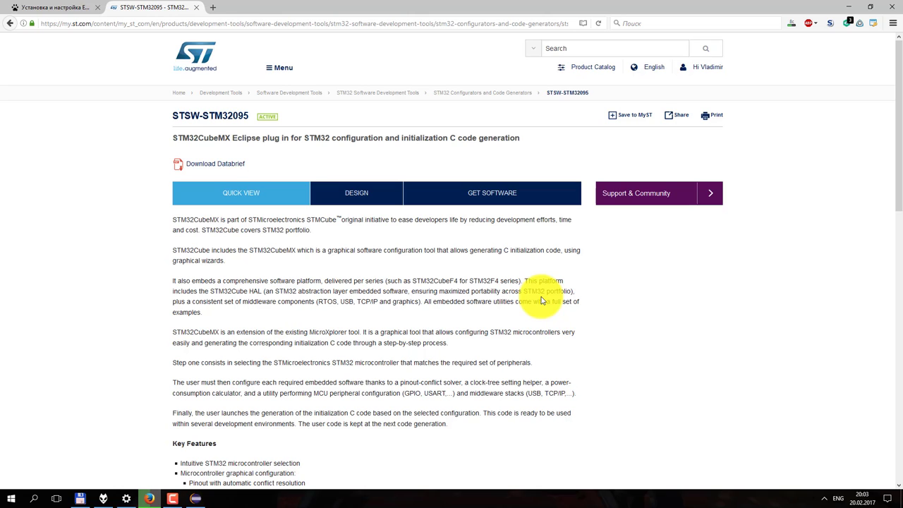
pyautogui.middleClick(152, 10)
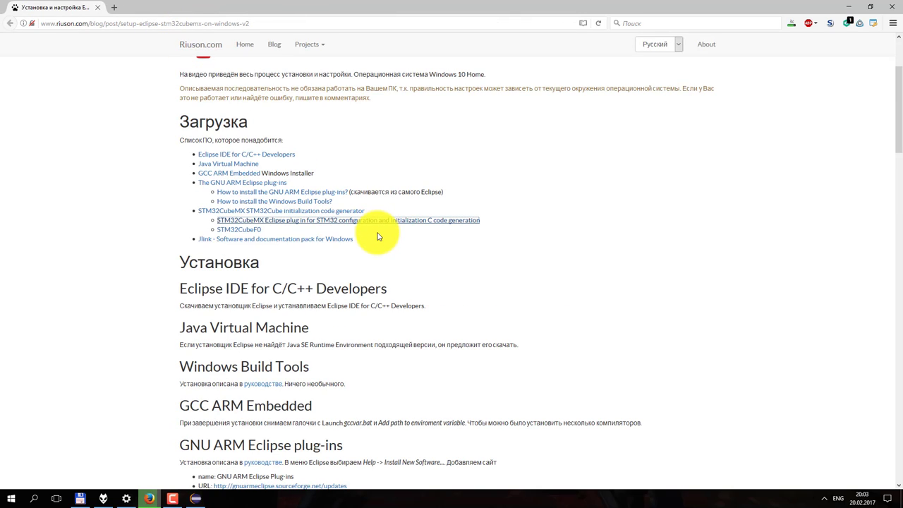
# - Switch to Eclipse and add an install repository named CubeMX from the archive en.stsw-stm32095.zip in Downloads
pyautogui.moveTo(199, 502)
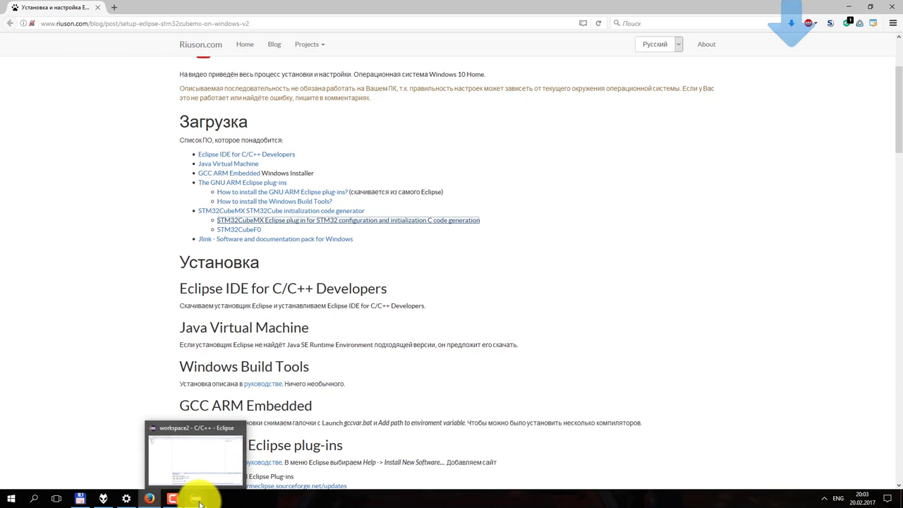
pyautogui.click(199, 500)
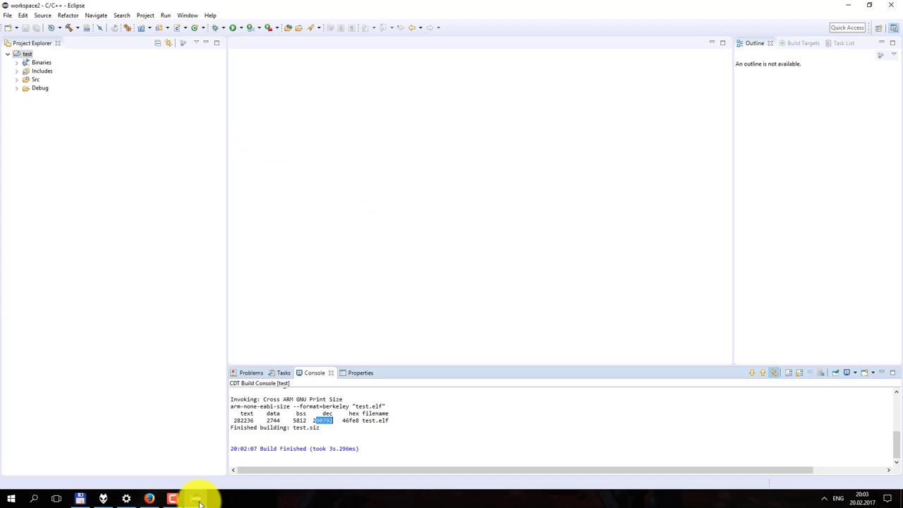
pyautogui.click(209, 15)
pyautogui.moveTo(192, 16)
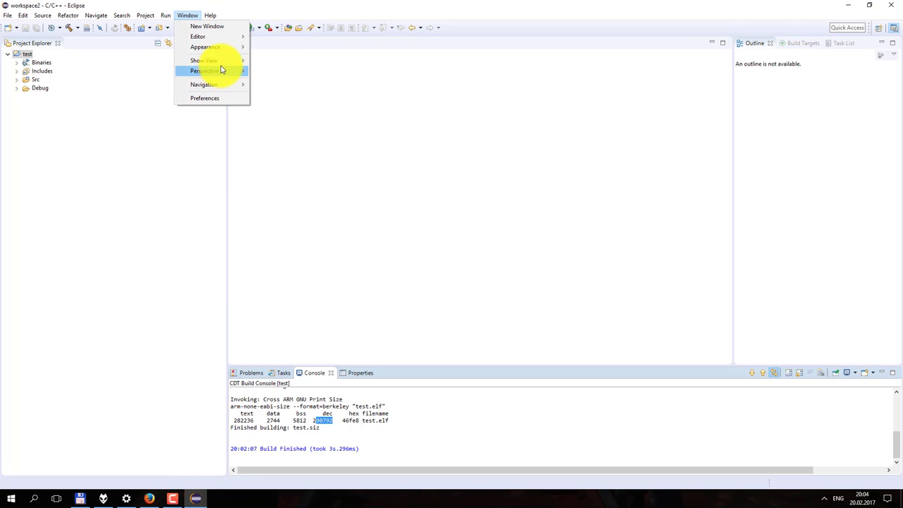
pyautogui.click(232, 143)
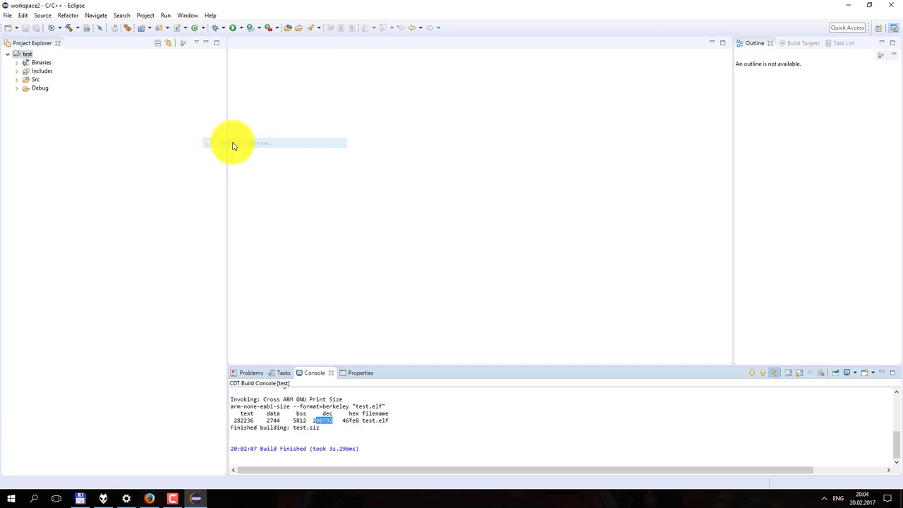
pyautogui.click(629, 87)
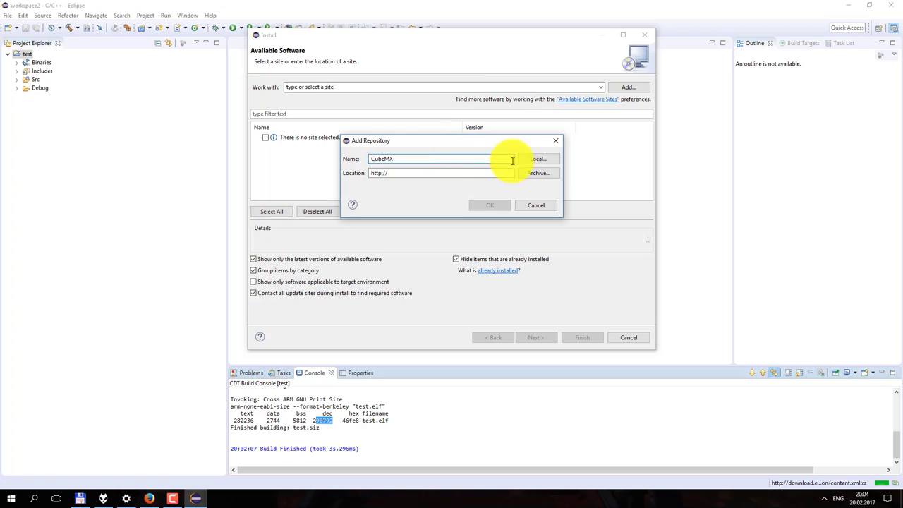
pyautogui.click(537, 173)
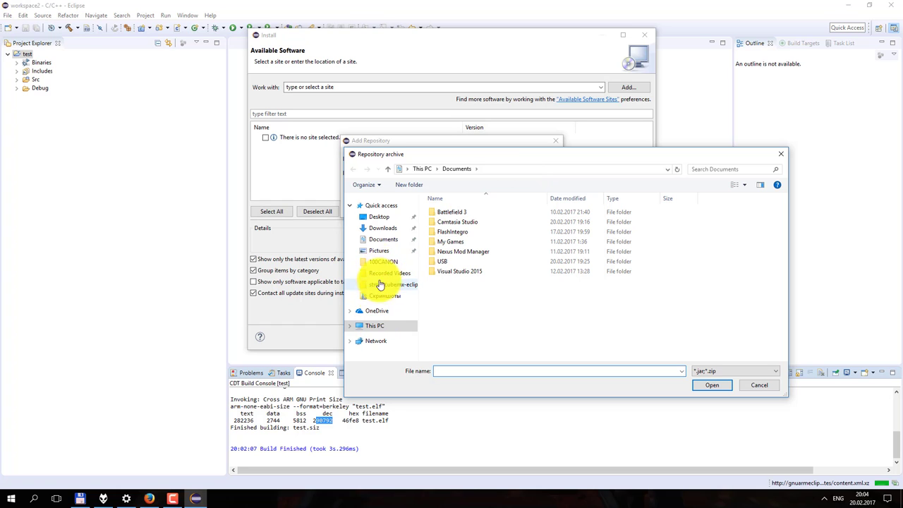
pyautogui.click(392, 230)
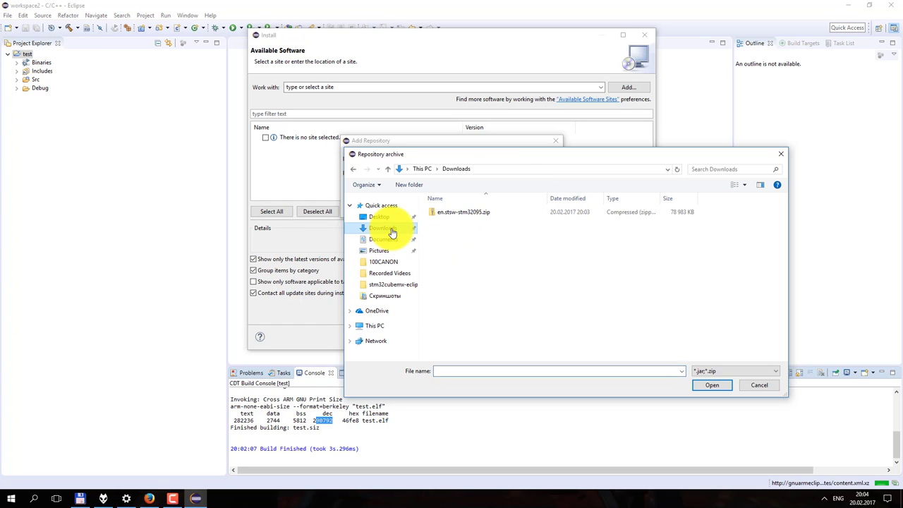
pyautogui.doubleClick(463, 213)
pyautogui.click(485, 206)
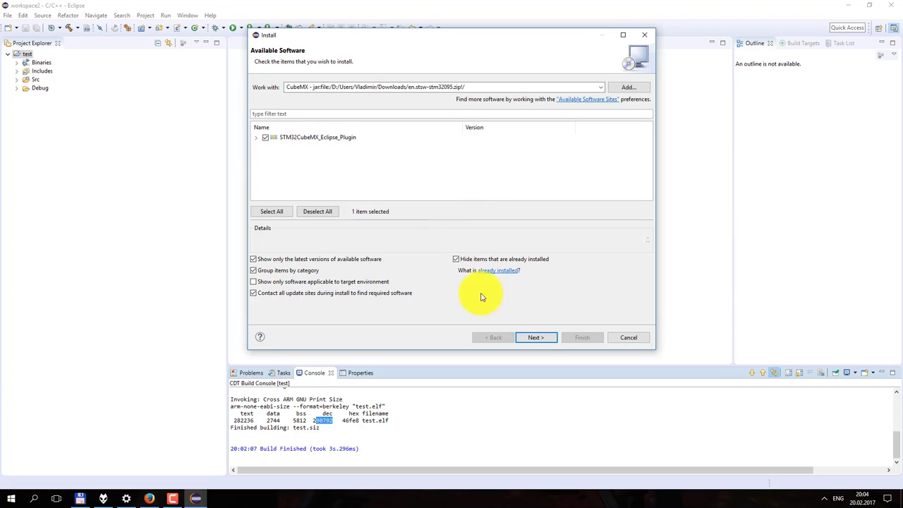
# - Install STM32CubeMX_Eclipse_Plugin, accepting its licence and unsigned content, then restart Eclipse and close the Welcome page
pyautogui.click(536, 337)
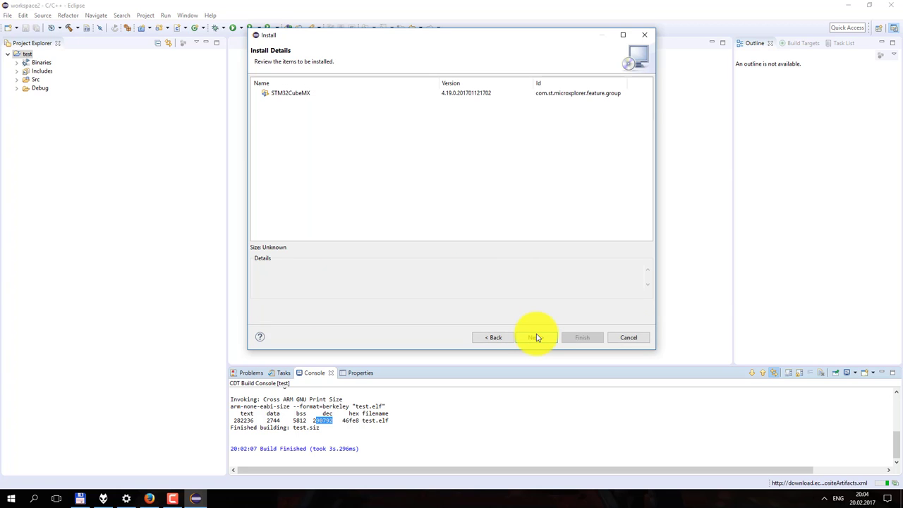
pyautogui.click(536, 337)
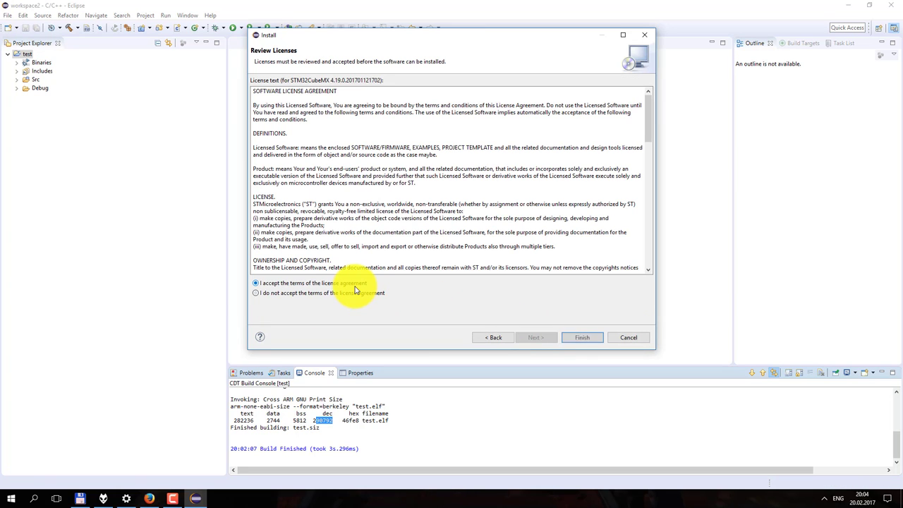
pyautogui.click(582, 337)
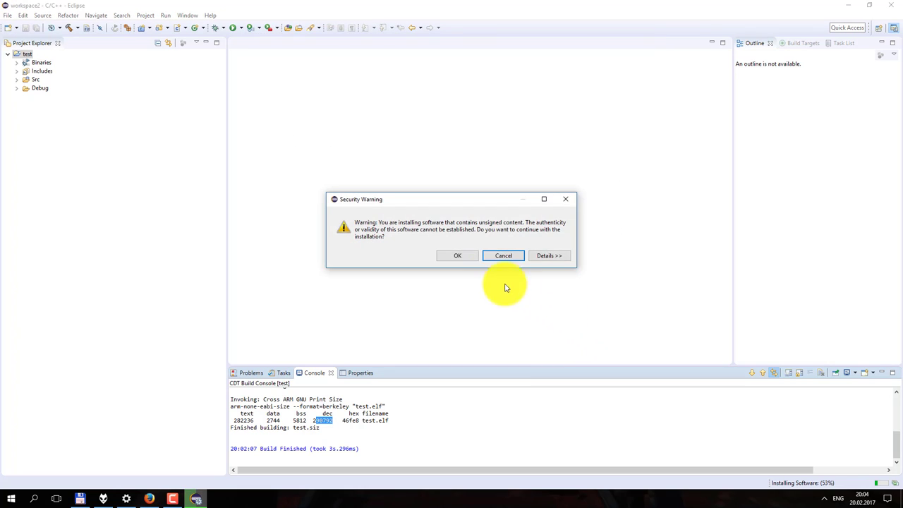
pyautogui.click(459, 258)
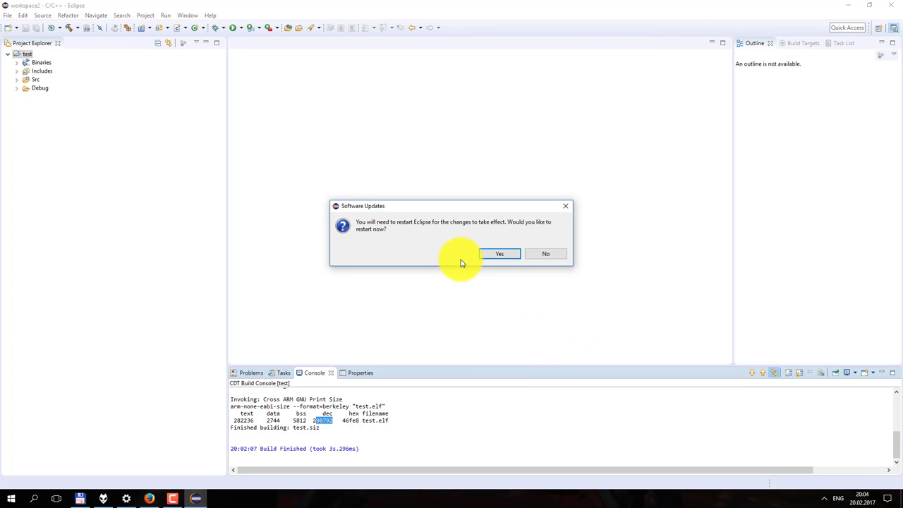
pyautogui.click(485, 255)
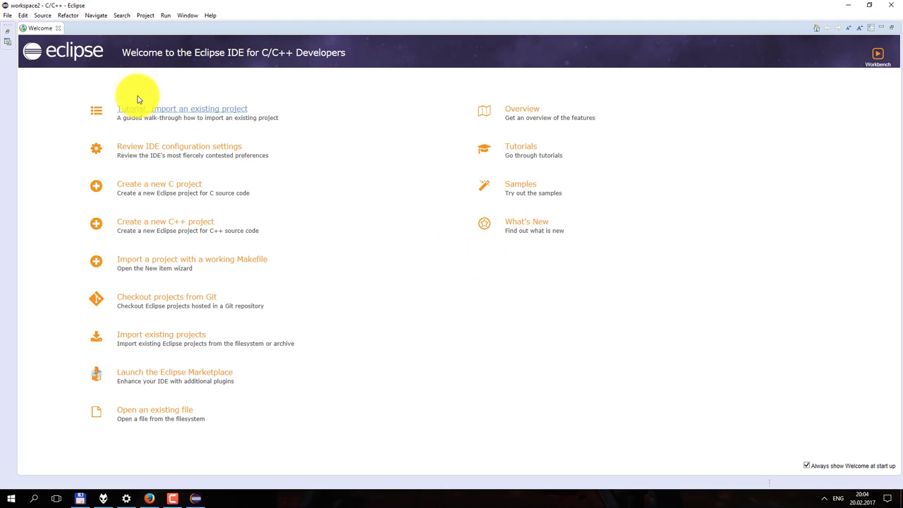
pyautogui.click(58, 27)
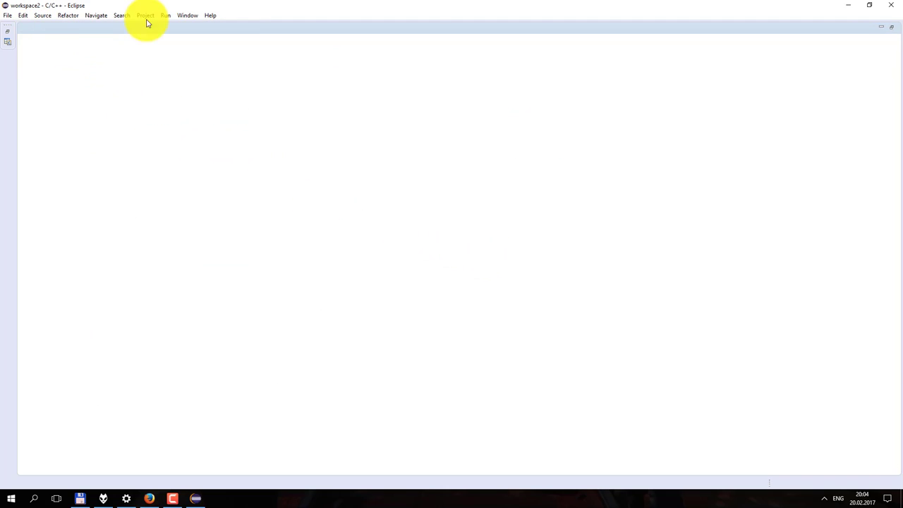
# - Show the STM32CubeMX view from the Other category and dock it in the central editor area
pyautogui.click(209, 15)
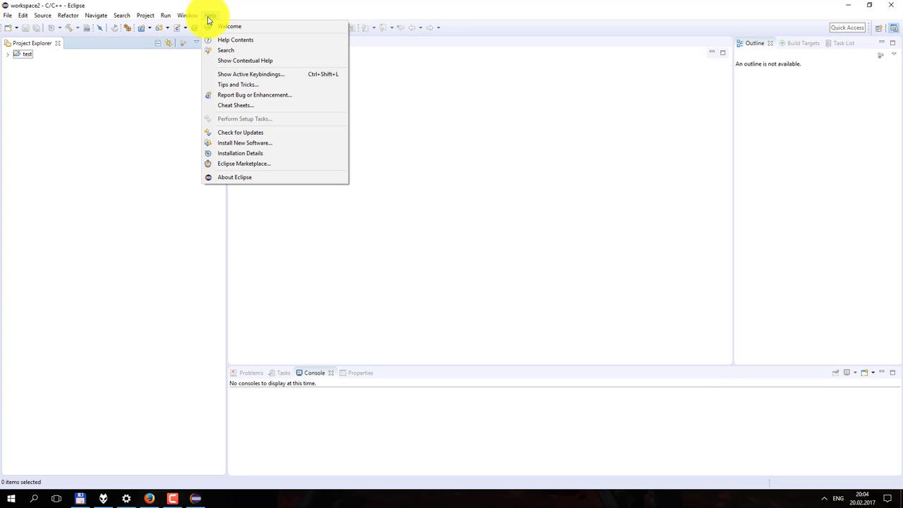
pyautogui.moveTo(187, 15)
pyautogui.moveTo(226, 61)
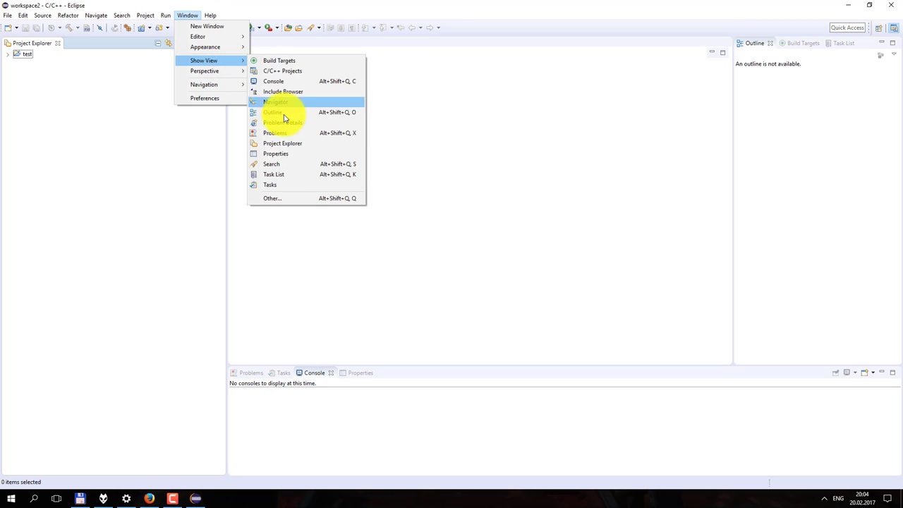
pyautogui.click(303, 198)
pyautogui.click(394, 145)
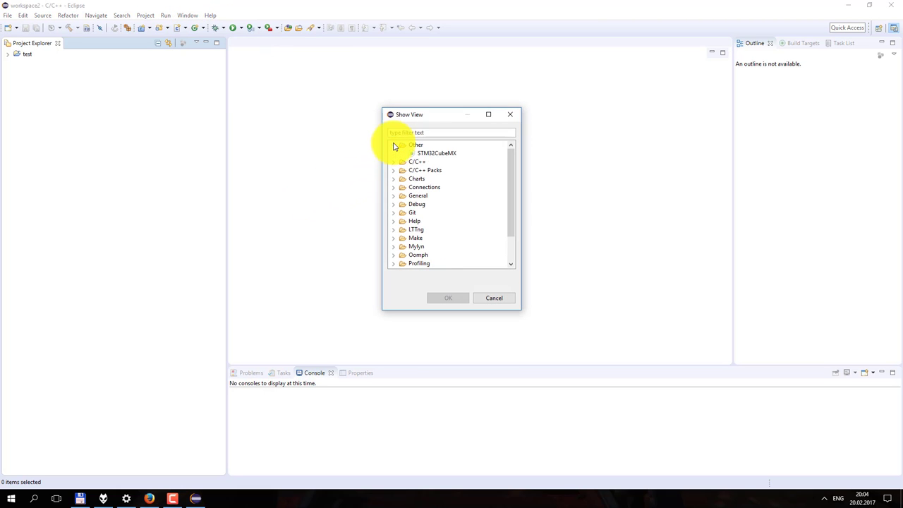
pyautogui.click(430, 153)
pyautogui.click(444, 298)
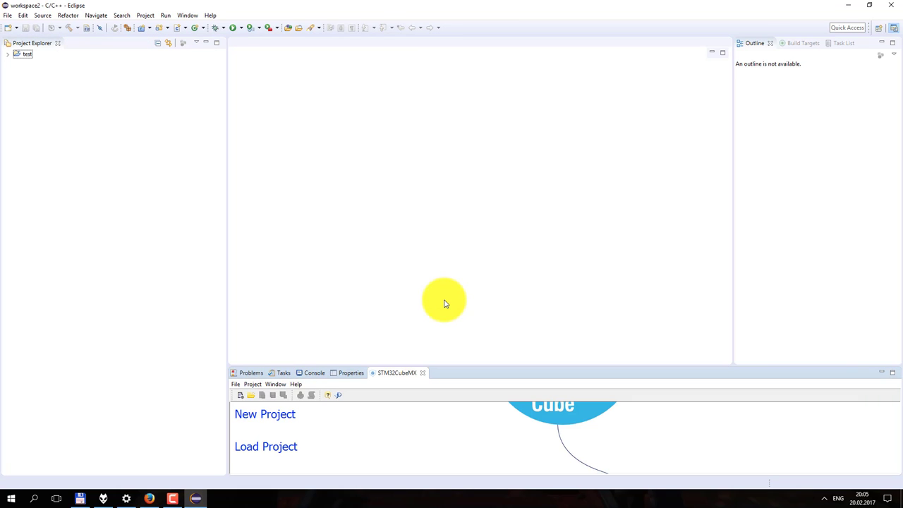
pyautogui.click(399, 373)
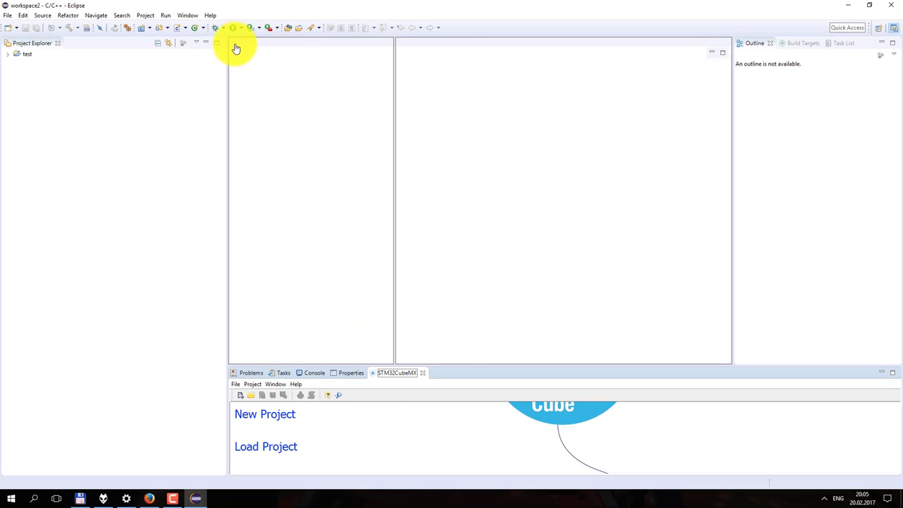
pyautogui.moveTo(235, 44); pyautogui.dragTo(241, 45)
# - Install the STM32F1 firmware package version 1.4.0 through STM32CubeMX's New Libraries Manager and close the manager
pyautogui.click(295, 54)
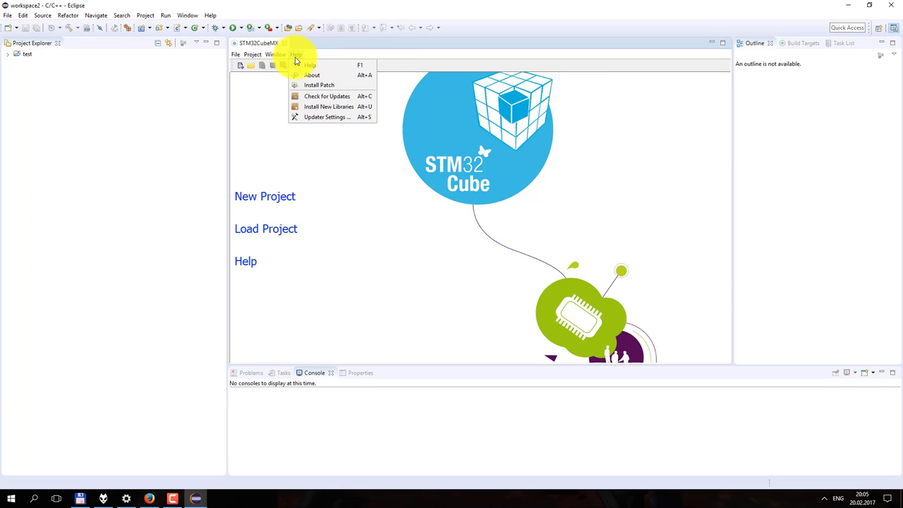
pyautogui.click(321, 112)
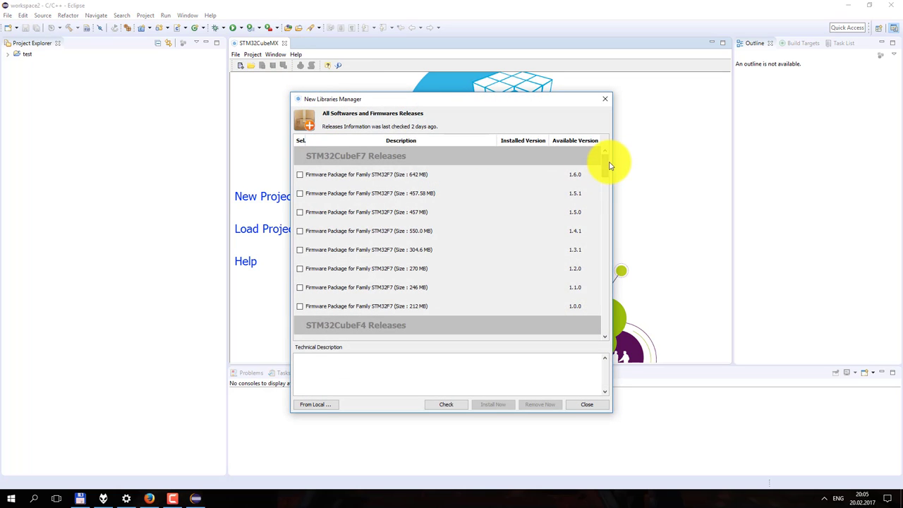
pyautogui.moveTo(604, 162); pyautogui.dragTo(600, 242)
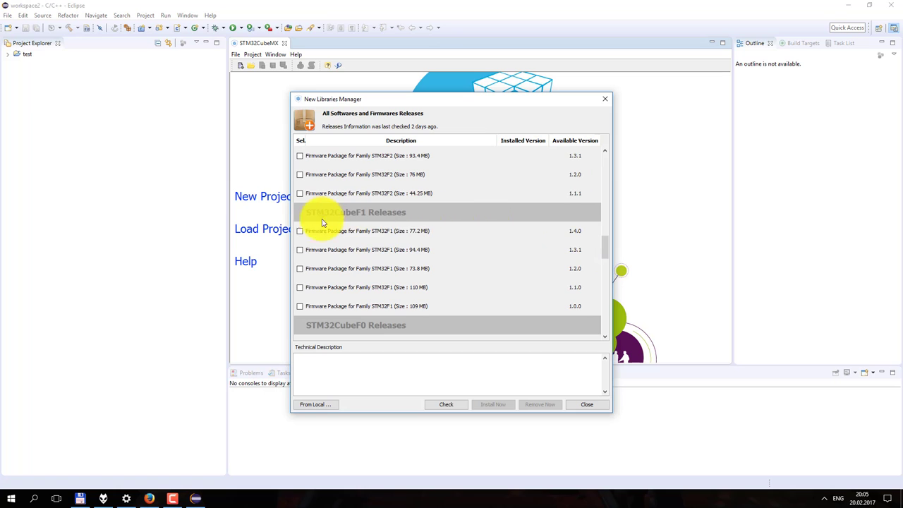
pyautogui.click(299, 231)
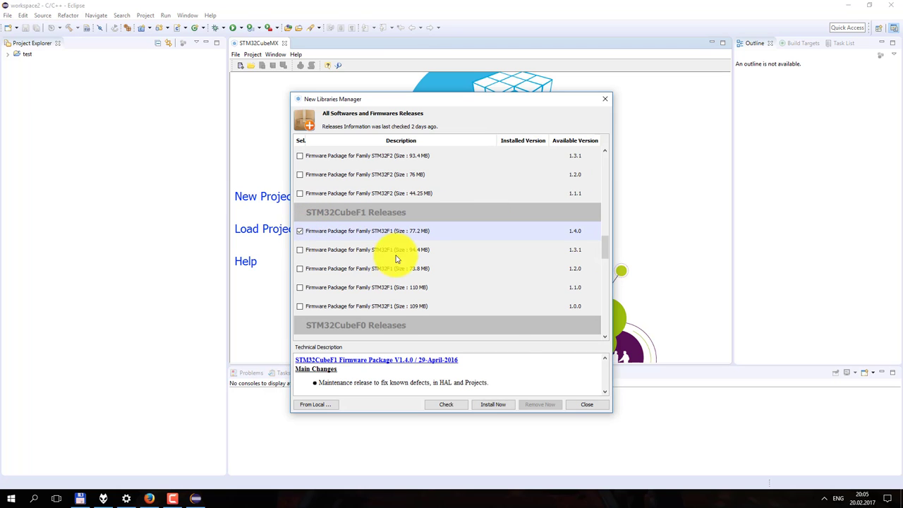
pyautogui.click(492, 406)
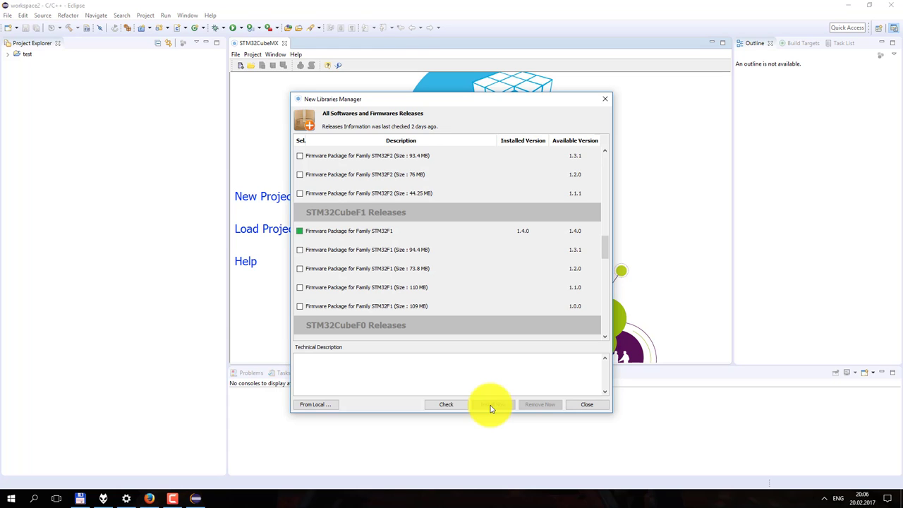
pyautogui.click(579, 407)
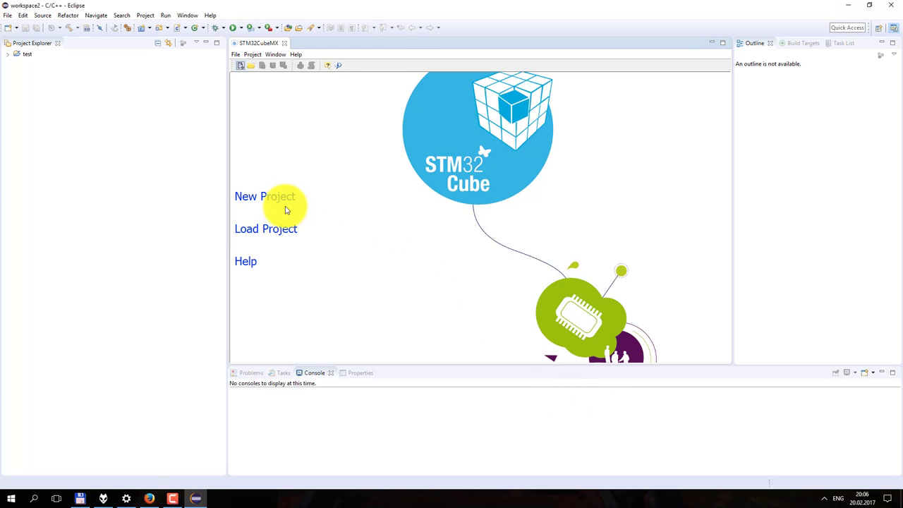
# - Narrow the Project Explorer and create an STM32CubeMX project for the STM32F103RETx, filtering by series STM32F1, line STM32F103 and package LQFP64
pyautogui.moveTo(228, 196); pyautogui.dragTo(116, 195)
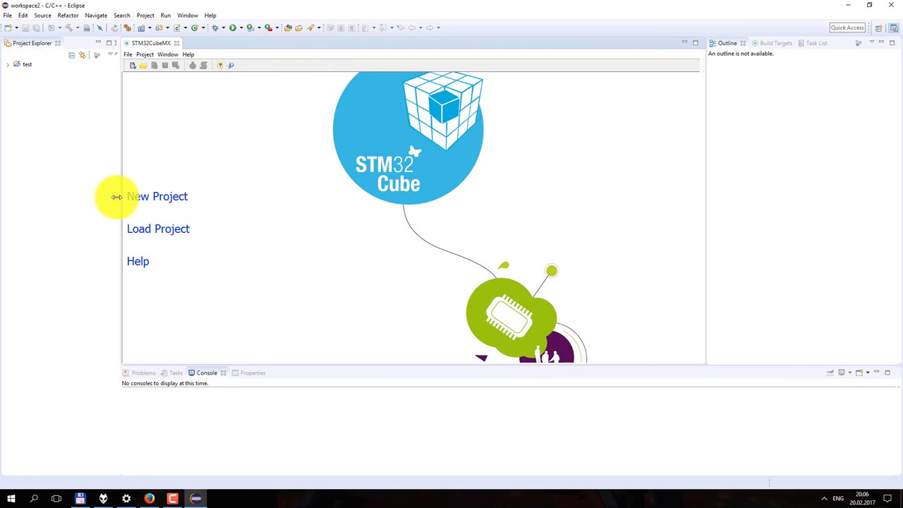
pyautogui.click(153, 199)
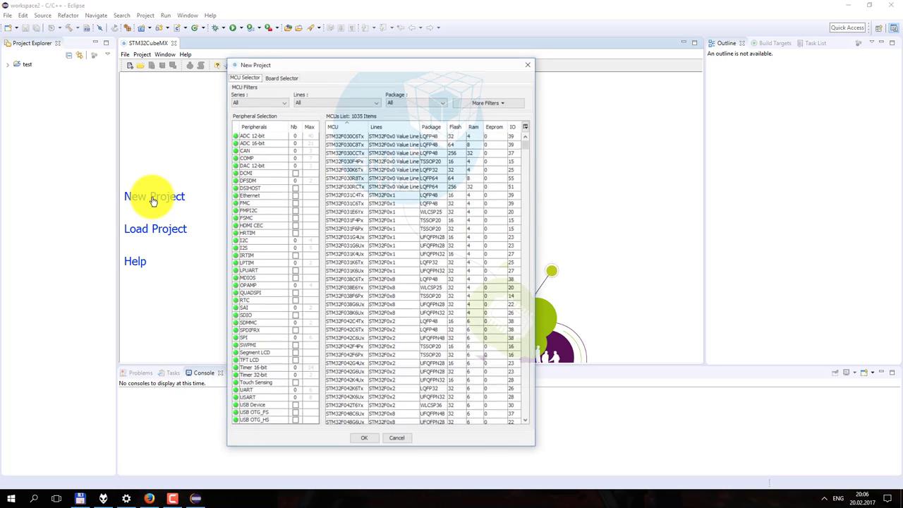
pyautogui.click(262, 102)
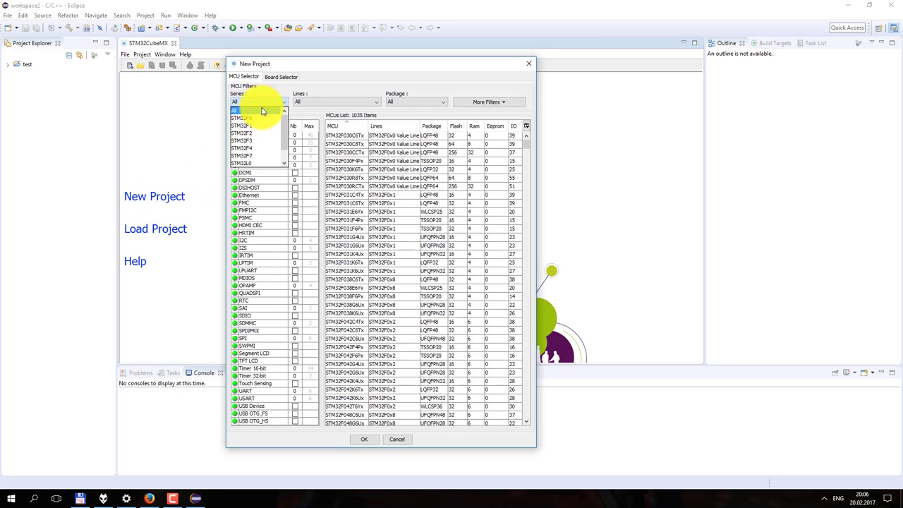
pyautogui.click(258, 125)
pyautogui.click(302, 102)
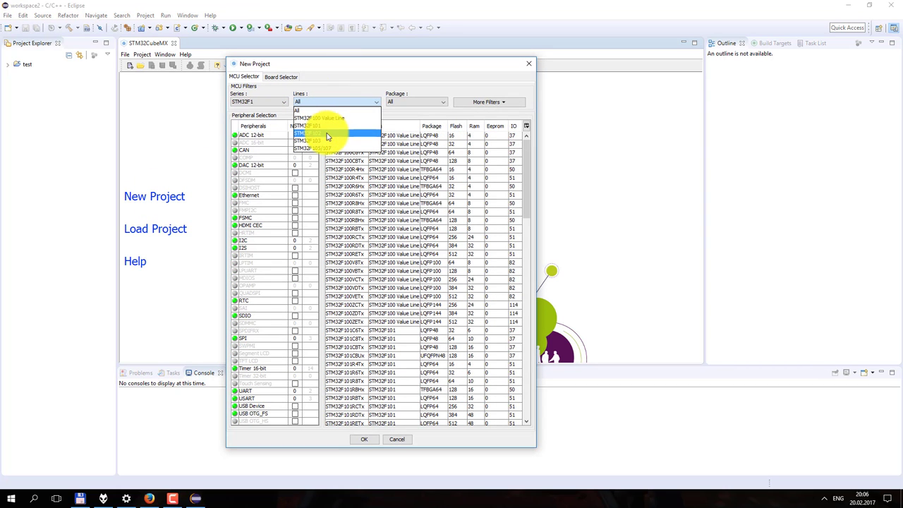
pyautogui.click(330, 140)
pyautogui.click(407, 103)
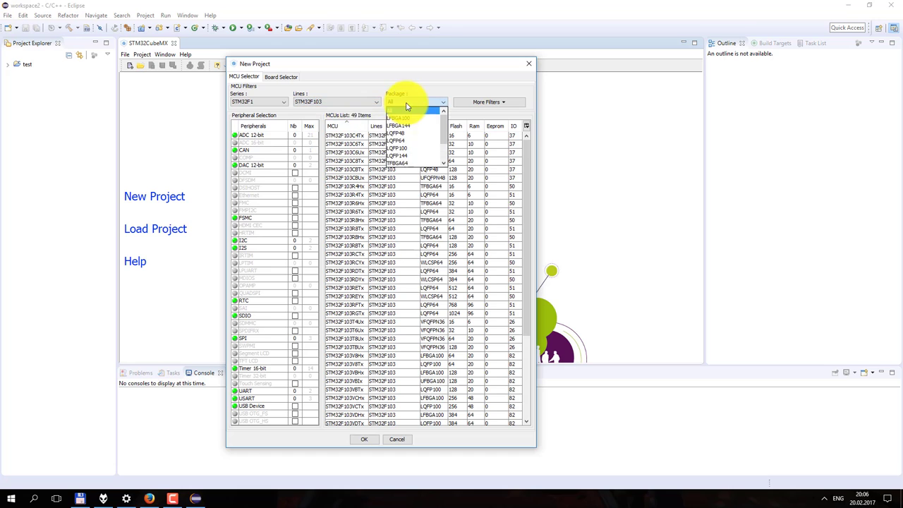
pyautogui.click(398, 140)
pyautogui.click(357, 186)
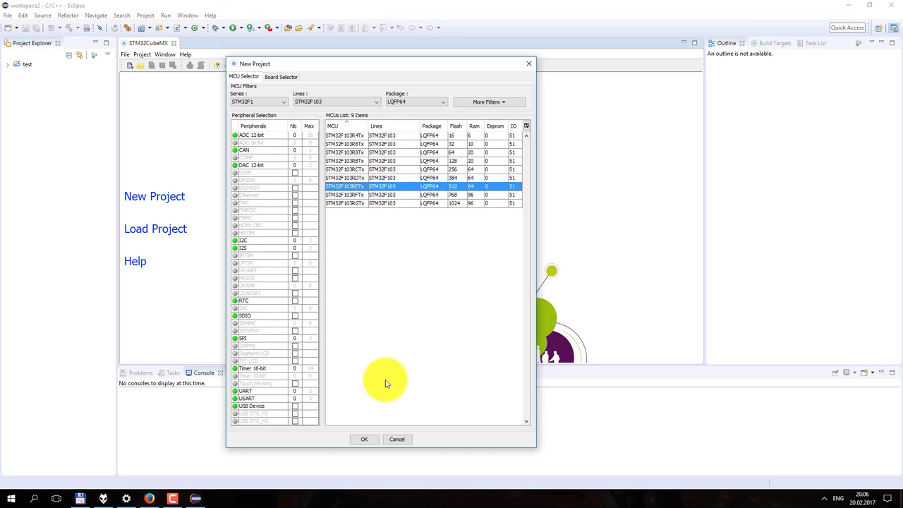
pyautogui.click(363, 439)
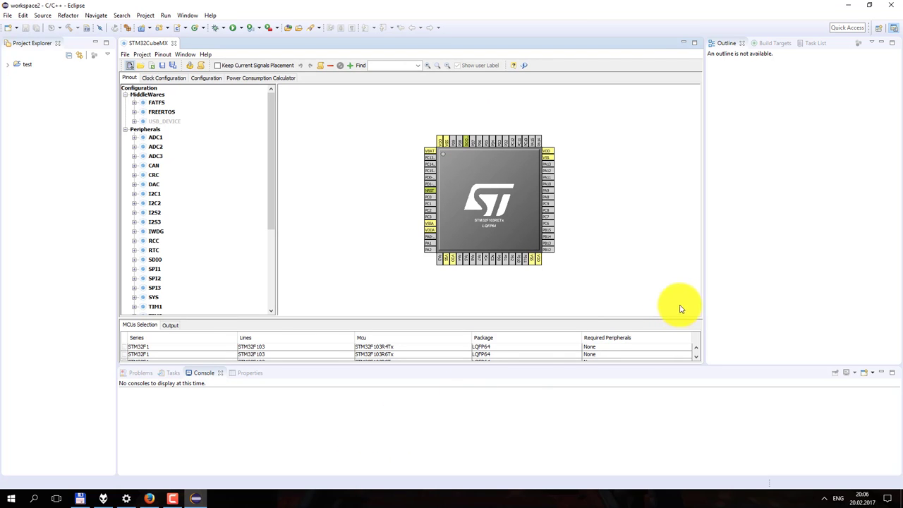
# - Enlarge the STM32CubeMX area by narrowing the Outline and shortening the Console, and set SYS Debug to Serial Wire
pyautogui.moveTo(703, 311); pyautogui.dragTo(811, 308)
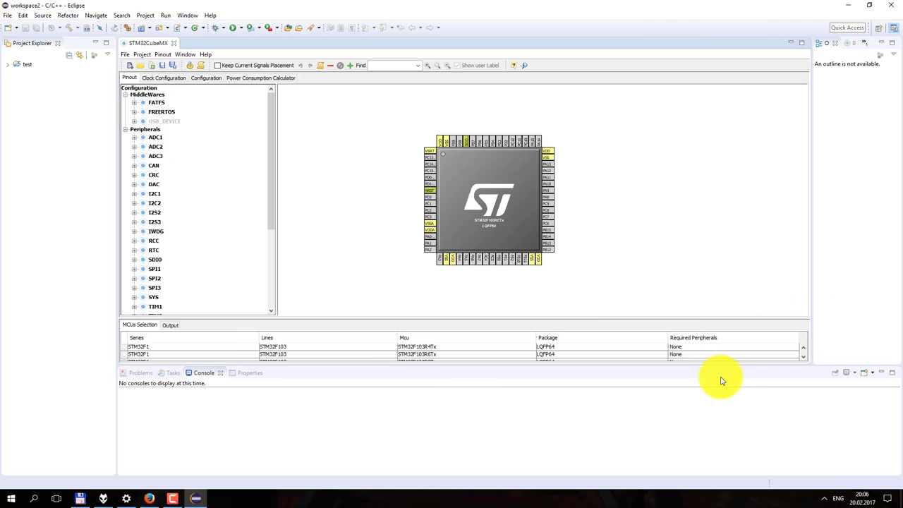
pyautogui.moveTo(726, 370); pyautogui.dragTo(709, 393)
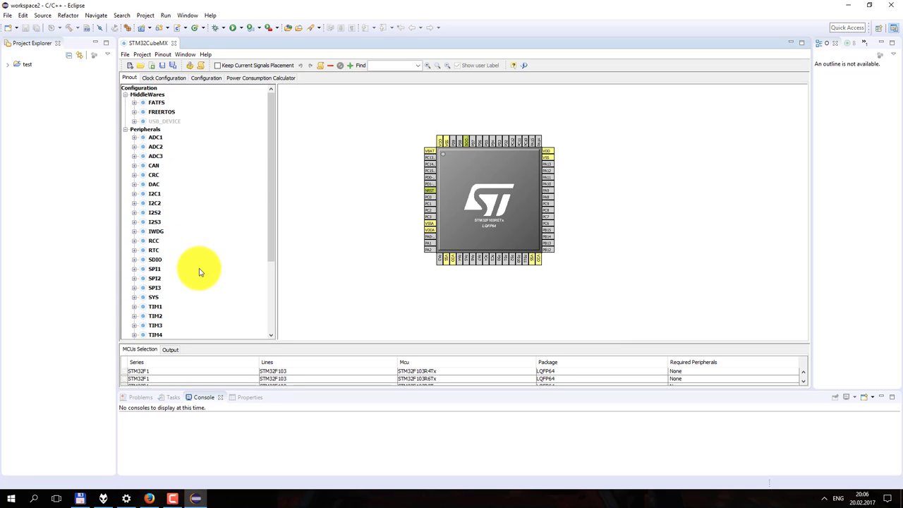
pyautogui.click(133, 296)
pyautogui.click(187, 307)
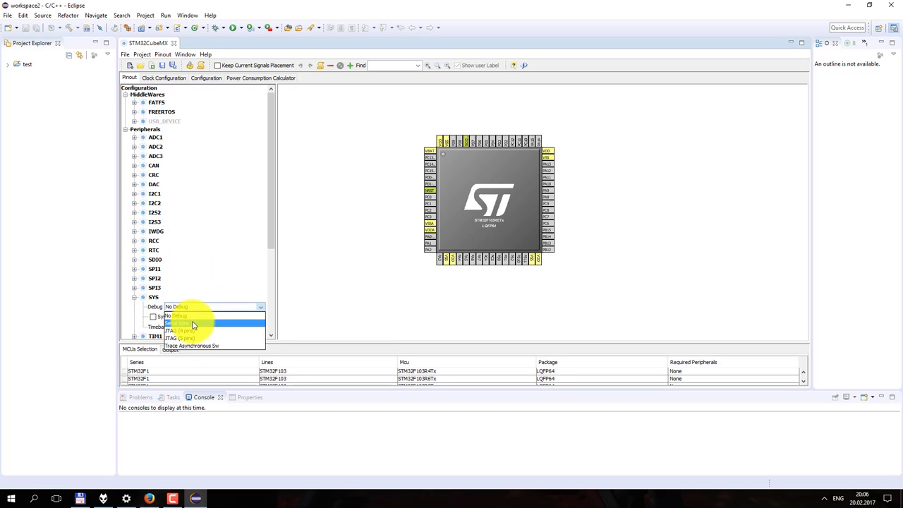
pyautogui.click(191, 322)
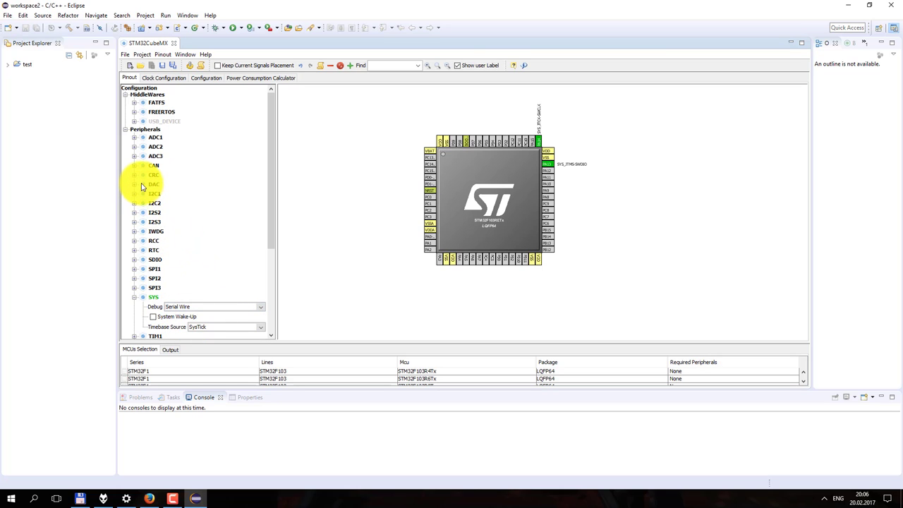
# - Set both the RCC High Speed Clock (HSE) and Low Speed Clock (LSE) to Crystal/Ceramic Resonator
pyautogui.click(134, 240)
pyautogui.click(229, 254)
pyautogui.click(226, 274)
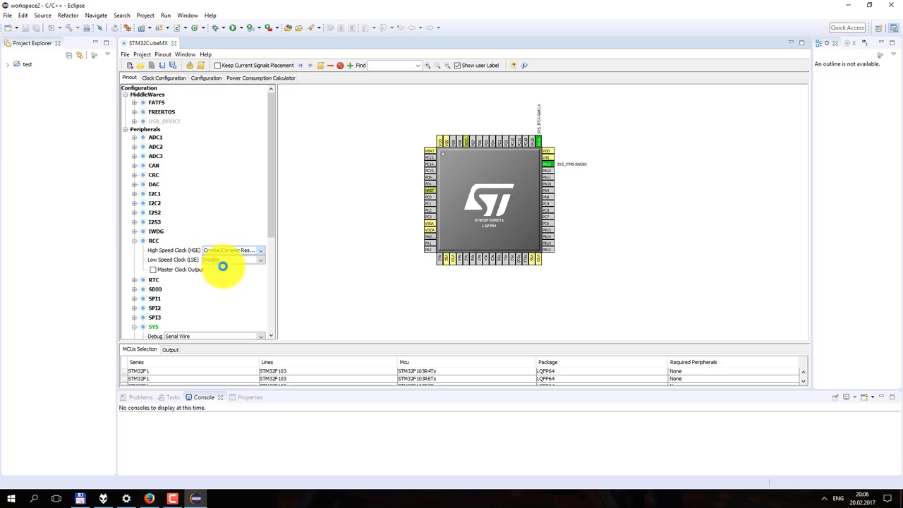
pyautogui.click(224, 260)
pyautogui.click(223, 284)
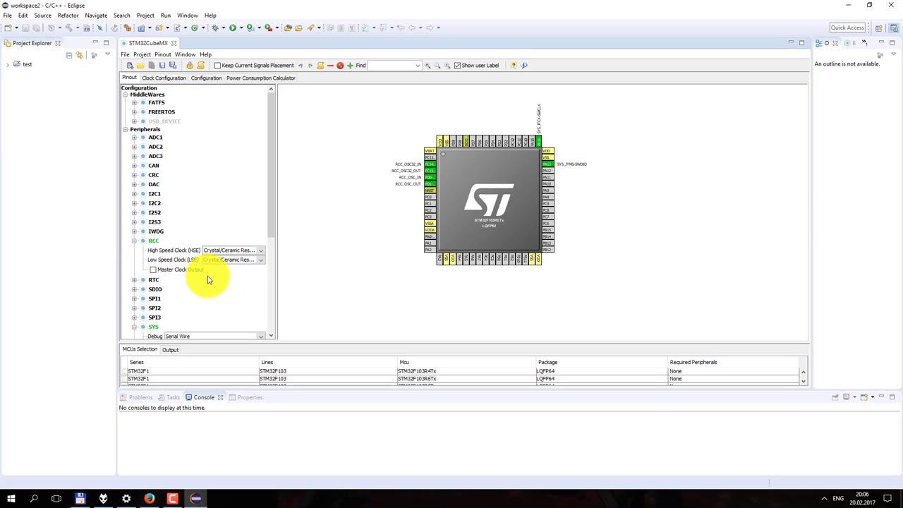
# - Assign pins PA4, PA5 and PA6 on the chip pinout as GPIO_Output
pyautogui.moveTo(272, 230); pyautogui.dragTo(270, 279)
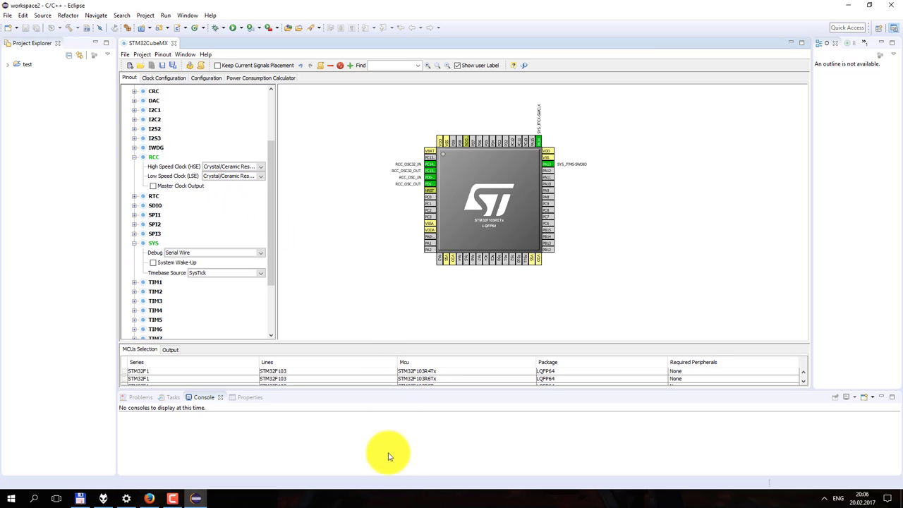
pyautogui.click(460, 259)
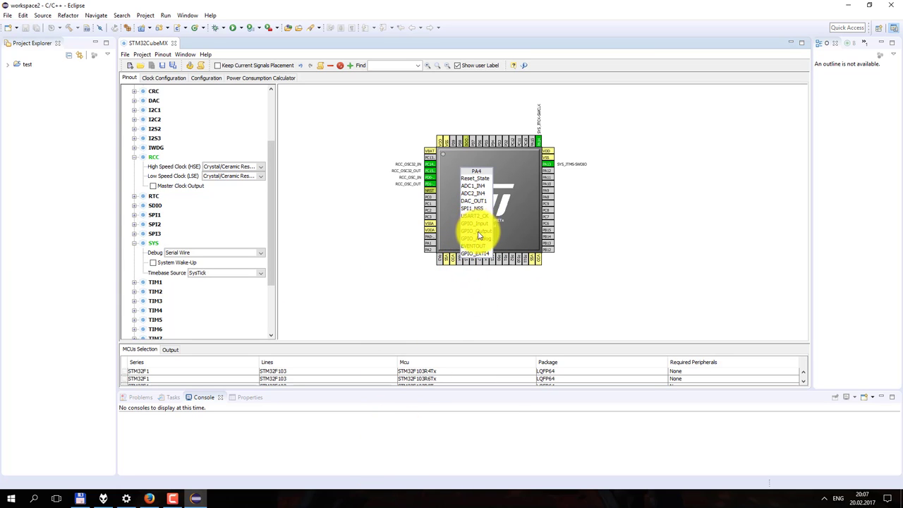
pyautogui.click(477, 240)
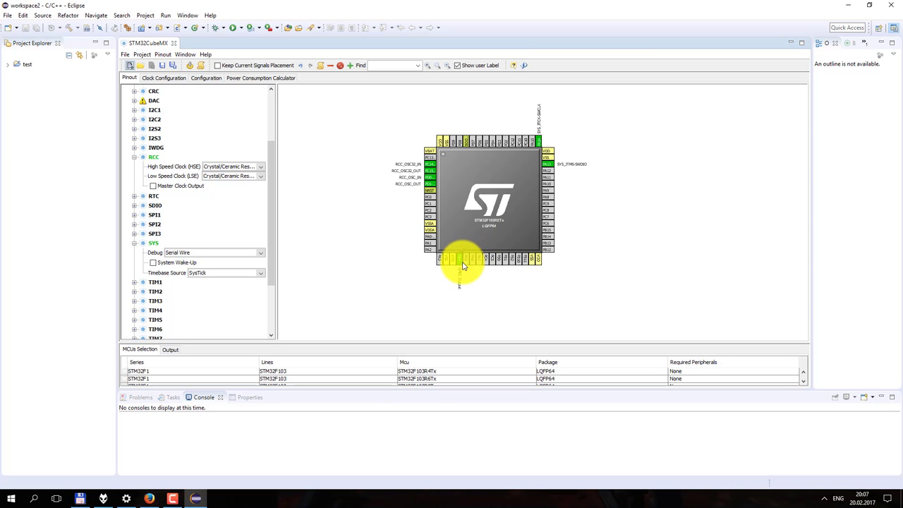
pyautogui.click(467, 264)
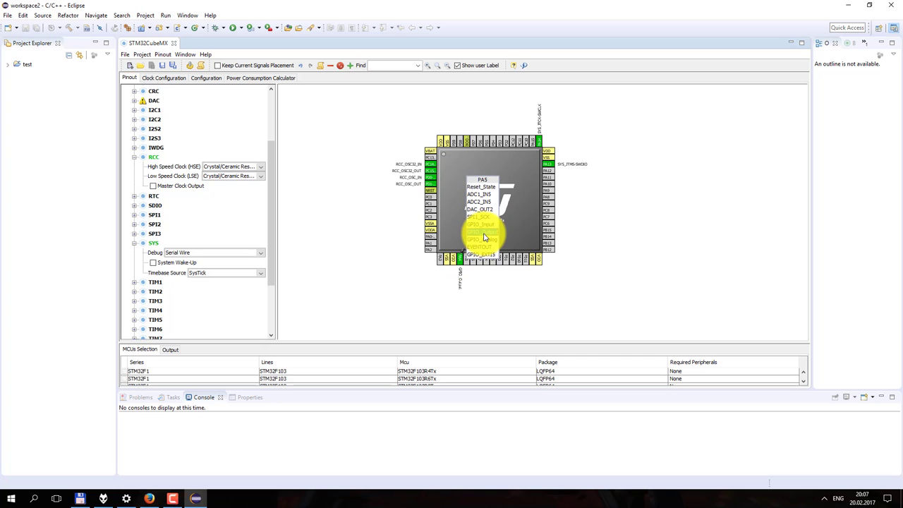
pyautogui.click(484, 235)
pyautogui.scroll(1, 479, 279)
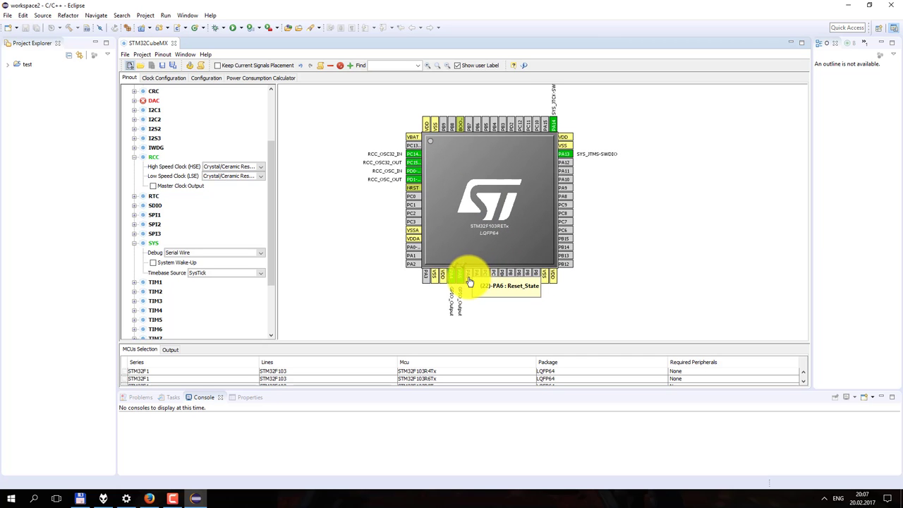
pyautogui.click(468, 274)
pyautogui.click(485, 252)
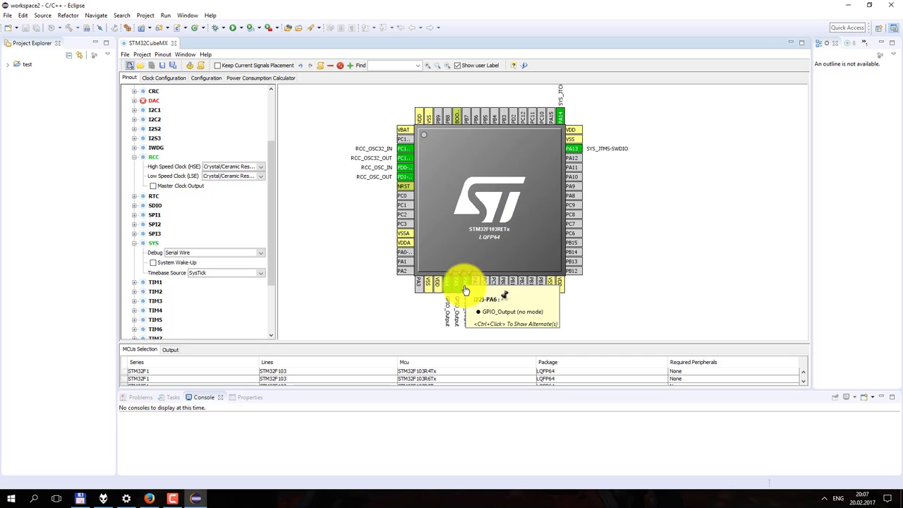
pyautogui.scroll(1, 515, 321)
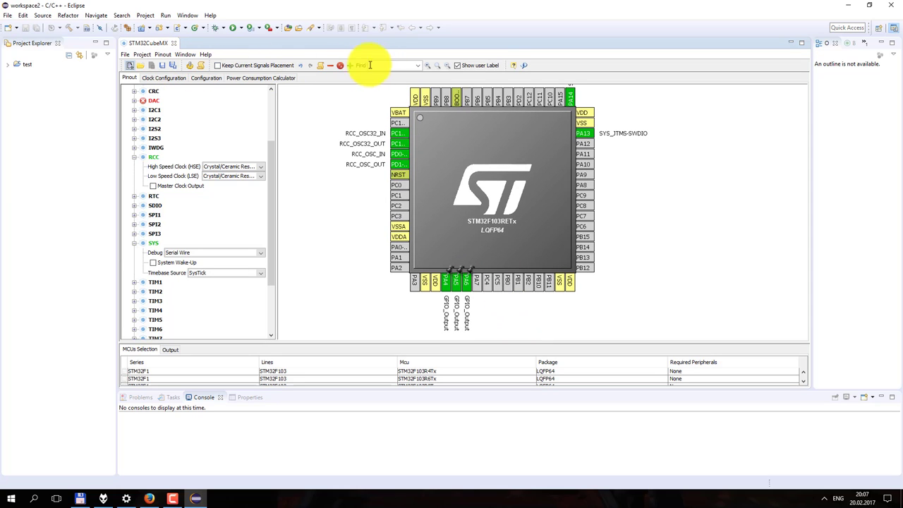
# - Open the GPIO pin configuration and give pin PA4 the user label LED1
pyautogui.click(166, 80)
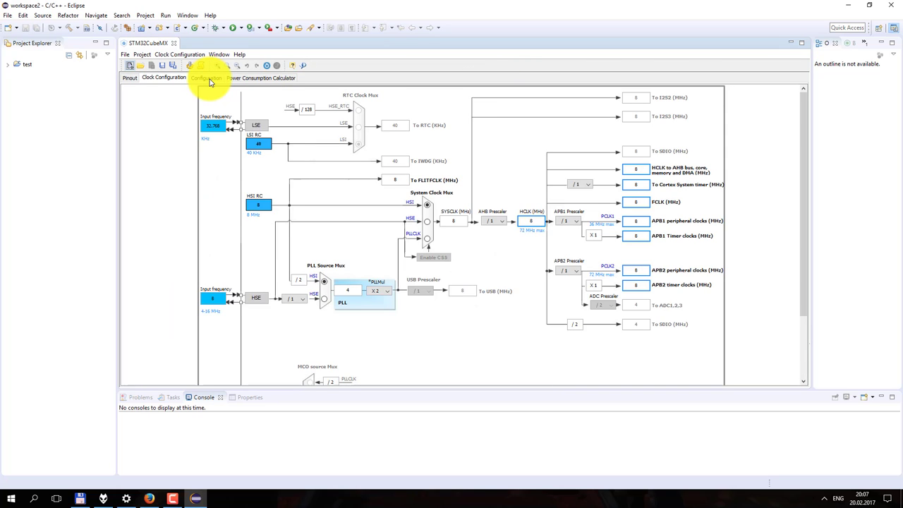
pyautogui.click(209, 79)
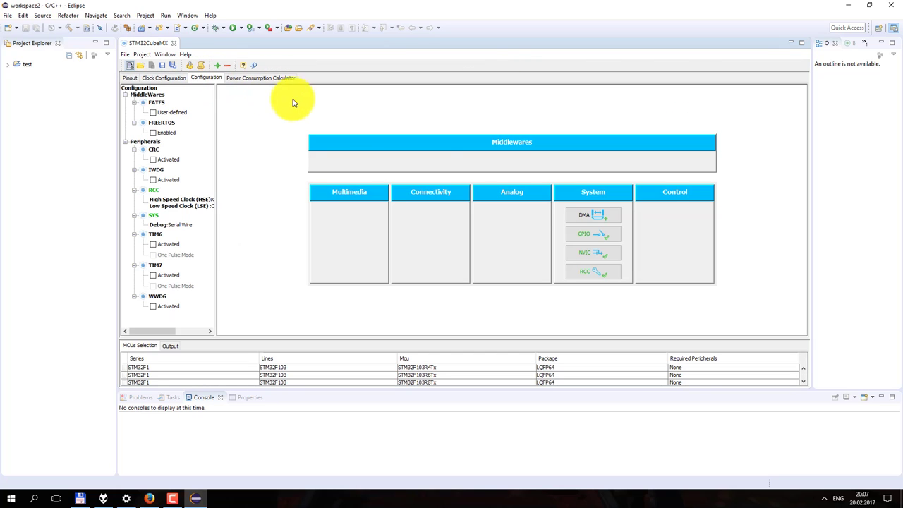
pyautogui.click(583, 238)
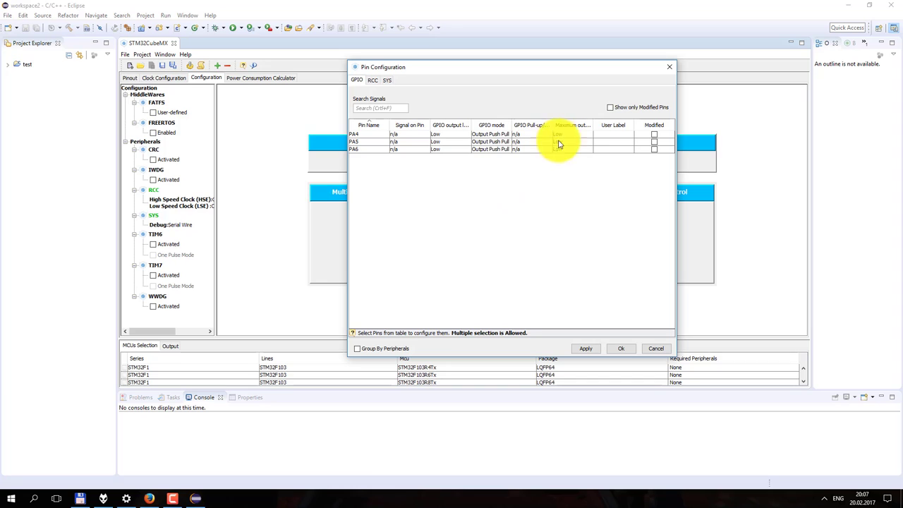
pyautogui.click(605, 134)
pyautogui.click(534, 328)
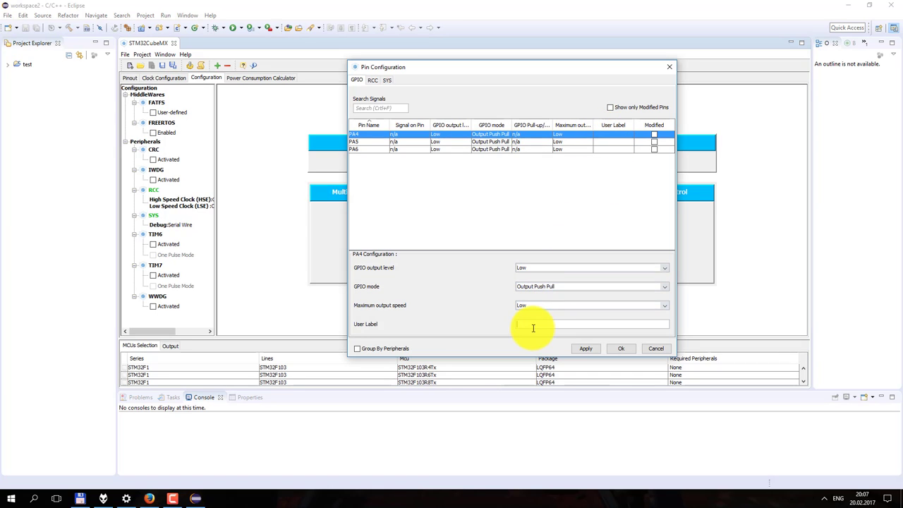
pyautogui.write('LED1')
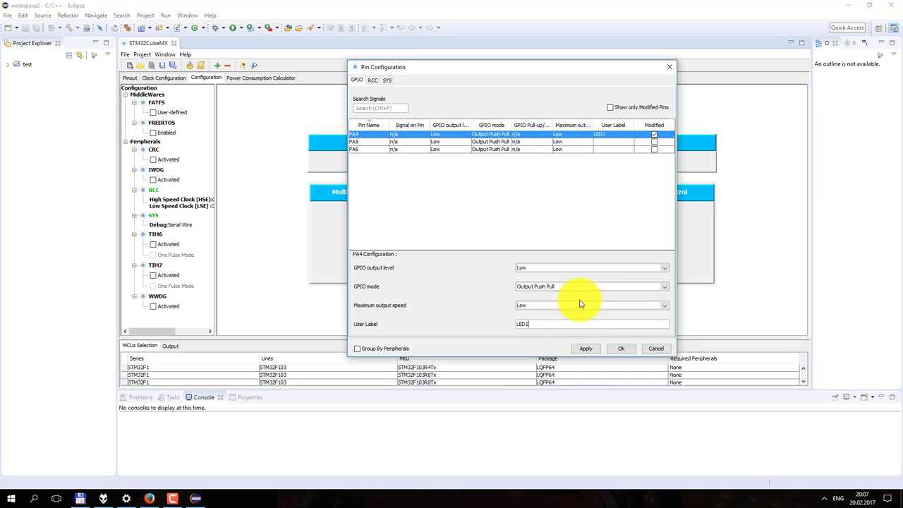
# - Label pin PA5 as LED2 and PA6 as LED3, and apply the GPIO pin configuration
pyautogui.click(605, 142)
pyautogui.click(524, 326)
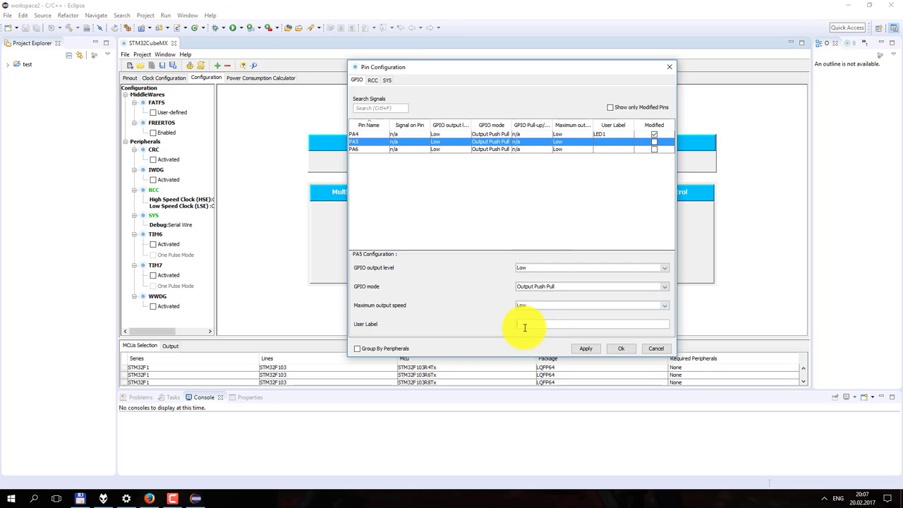
pyautogui.write('LED2')
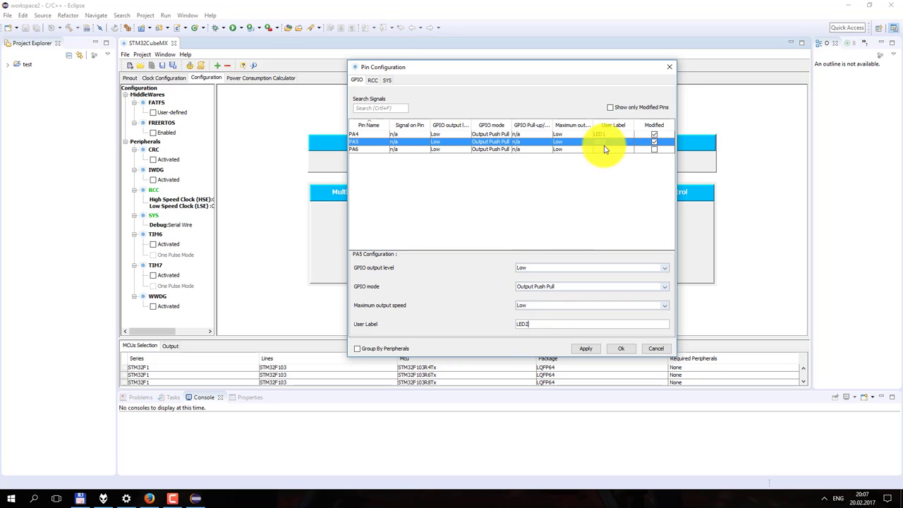
pyautogui.click(604, 148)
pyautogui.click(525, 324)
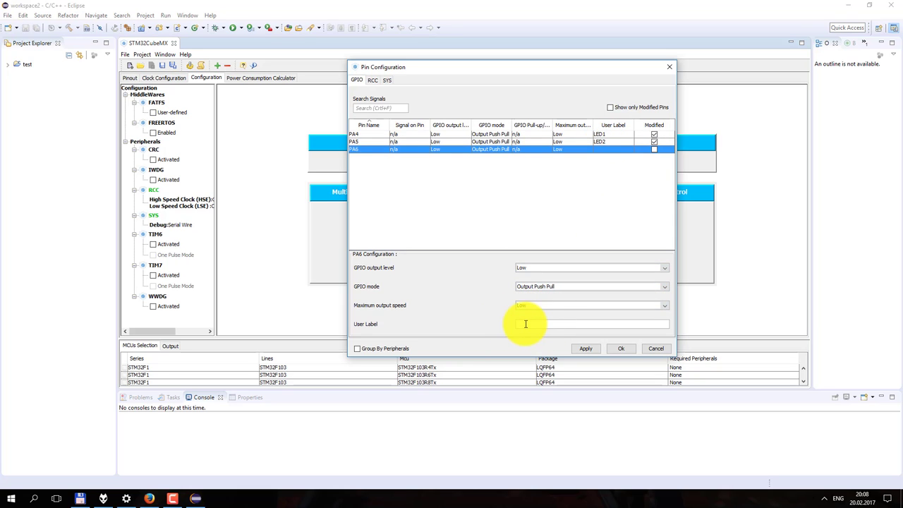
pyautogui.write('LED3')
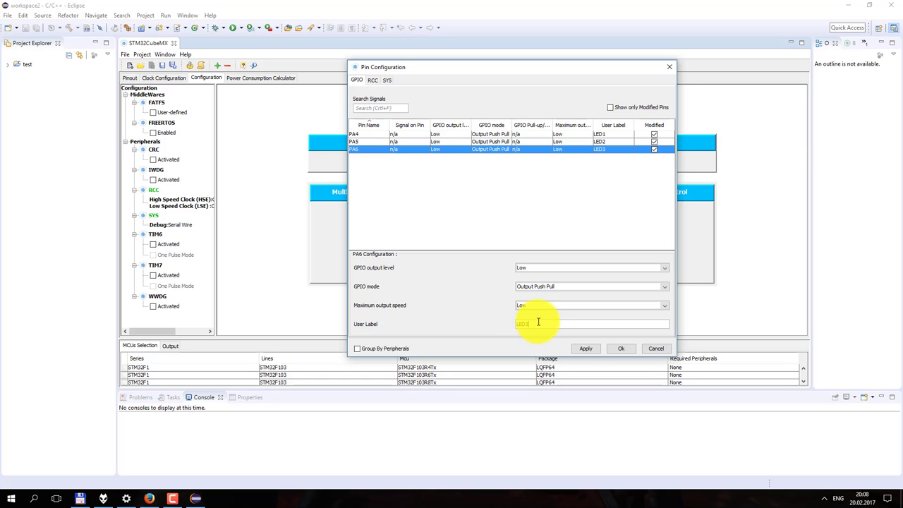
pyautogui.click(583, 349)
pyautogui.click(618, 351)
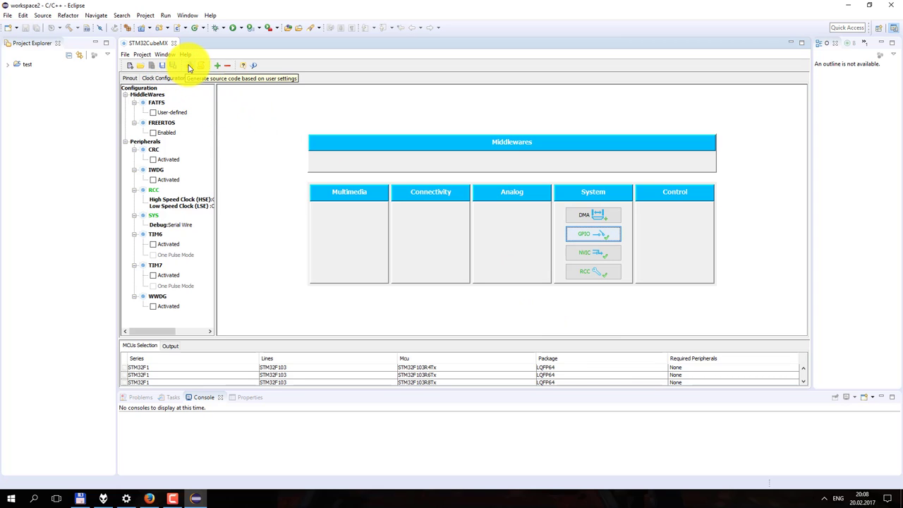
# - Start source code generation for project test in D:\projects\workspace2\, with toolchain SW4STM32 and Generate Under Root disabled
pyautogui.click(189, 67)
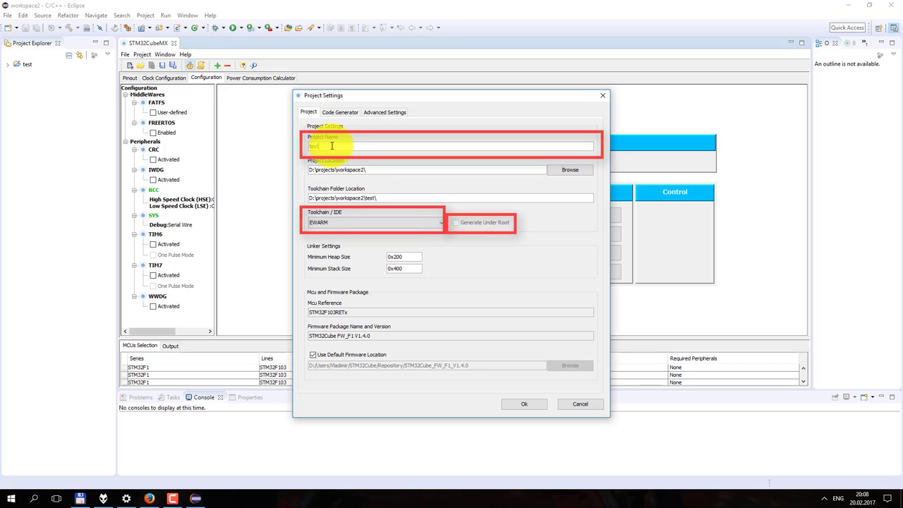
pyautogui.click(348, 222)
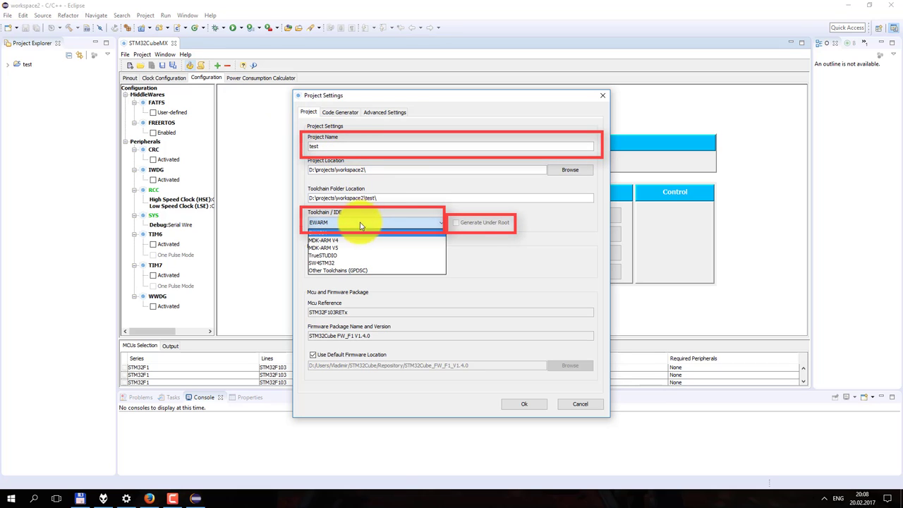
pyautogui.click(352, 263)
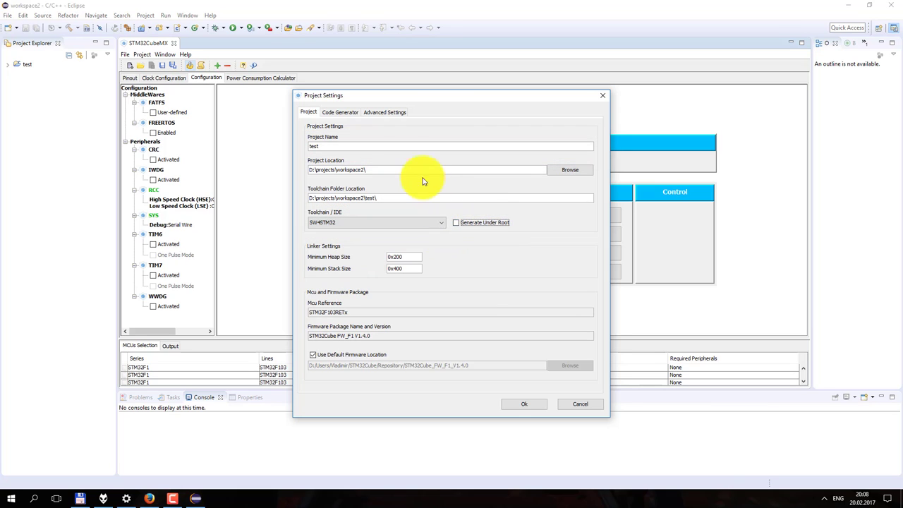
# - Generate the code with only the necessary library files copied and peripheral initialization as a pair of .c/.h files per peripheral
pyautogui.click(338, 113)
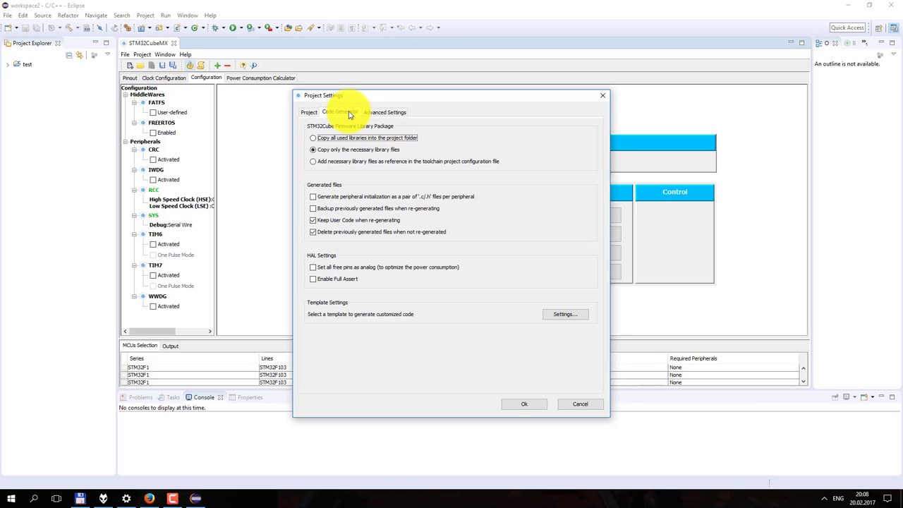
pyautogui.click(344, 151)
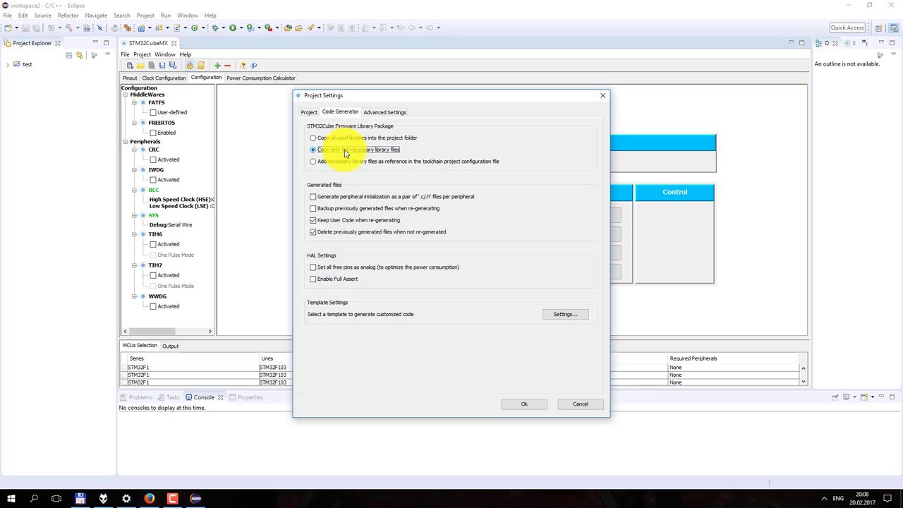
pyautogui.click(346, 198)
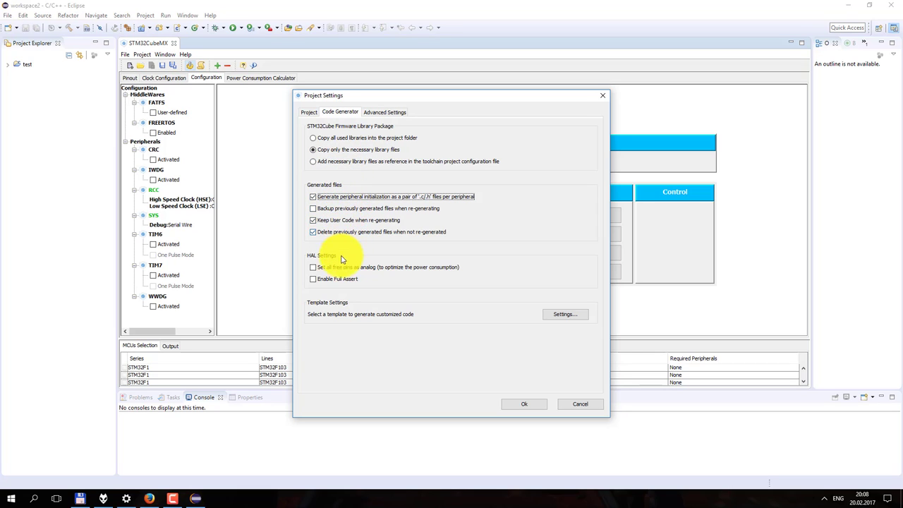
pyautogui.click(378, 112)
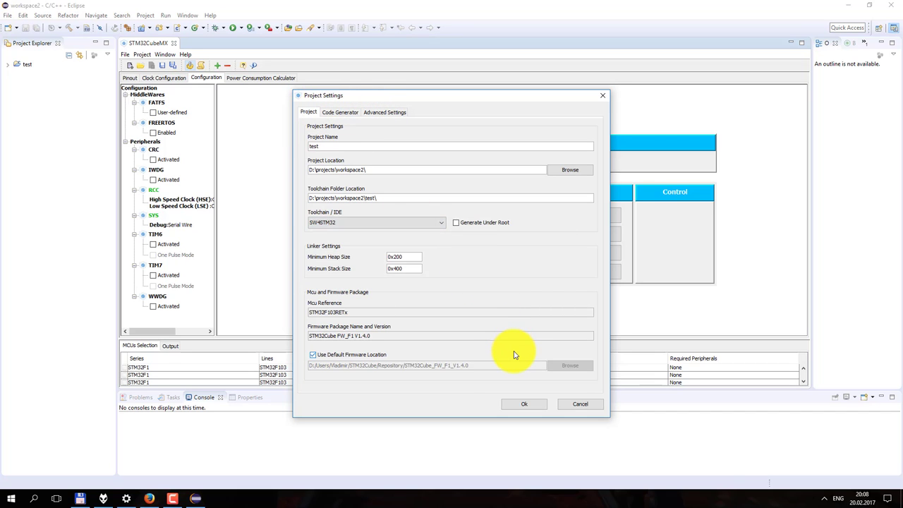
pyautogui.click(521, 403)
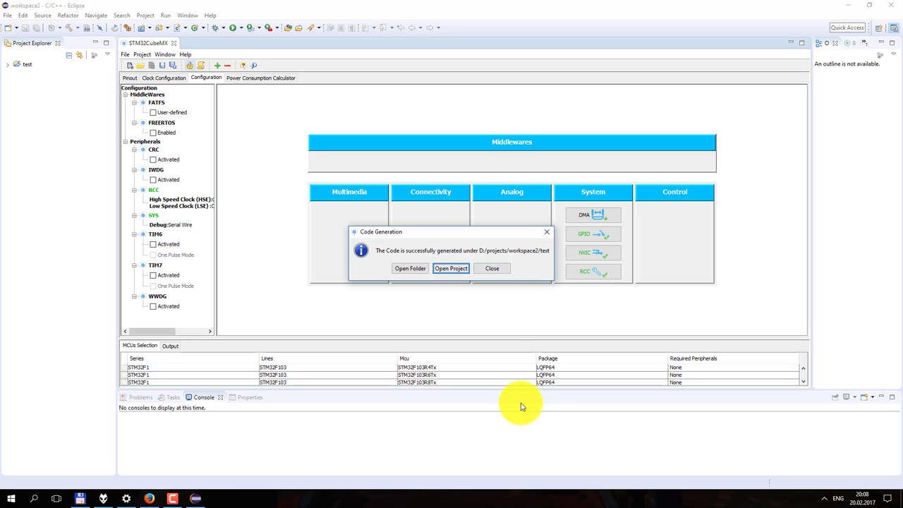
pyautogui.click(496, 268)
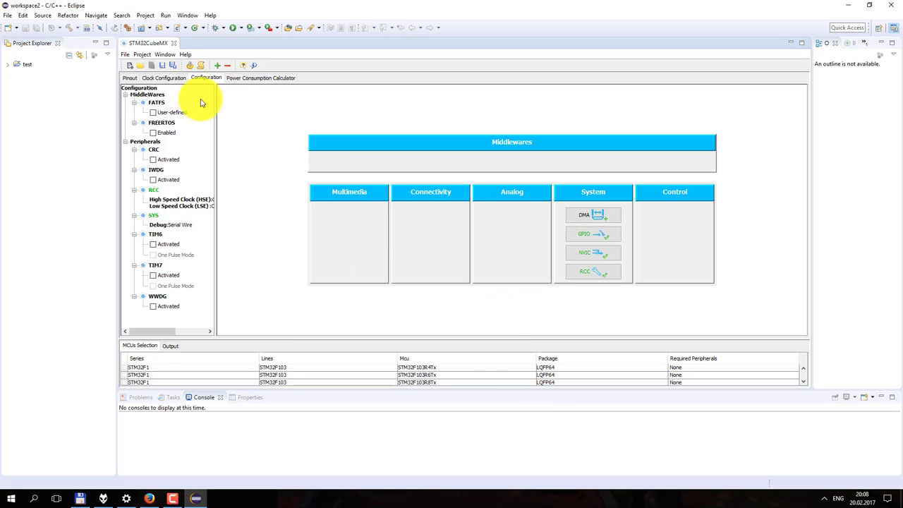
# - Close the STM32CubeMX project and its view
pyautogui.click(126, 55)
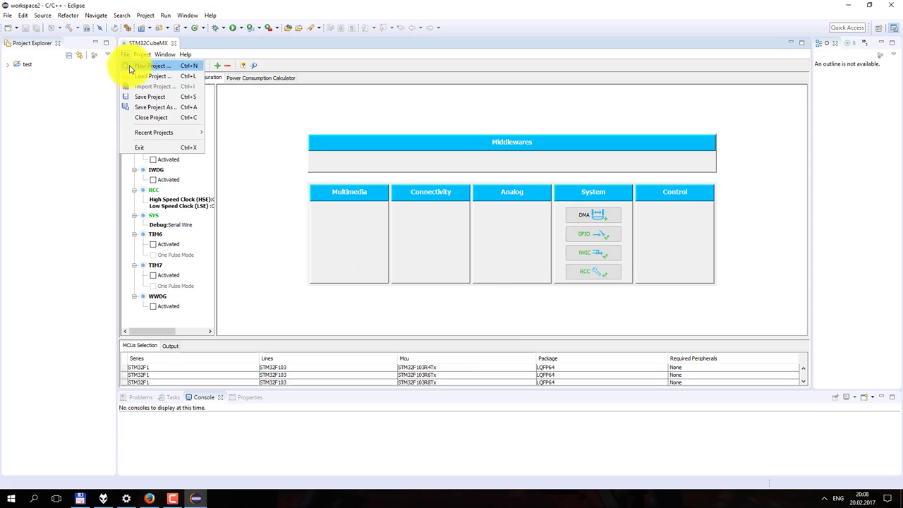
pyautogui.click(143, 116)
pyautogui.click(173, 43)
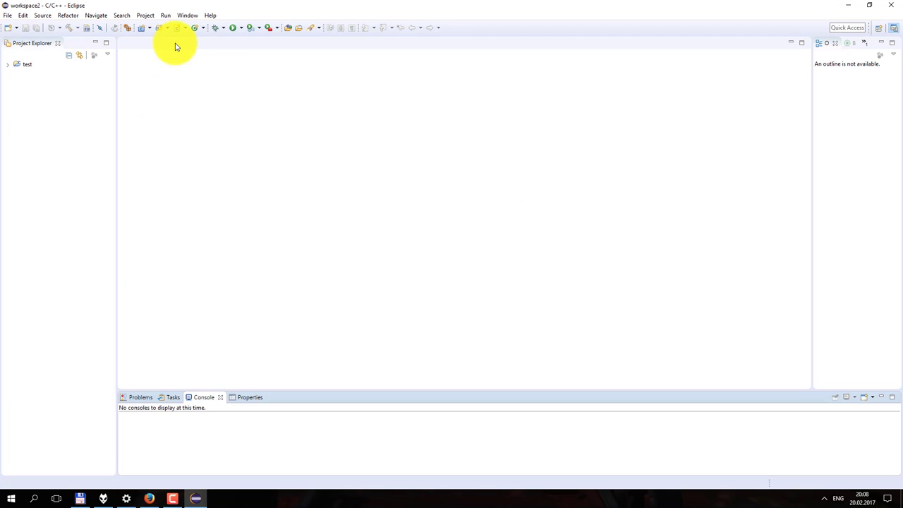
# - Switch to Total Commander and show D:\projects\workspace2\test in both file panels
pyautogui.click(79, 498)
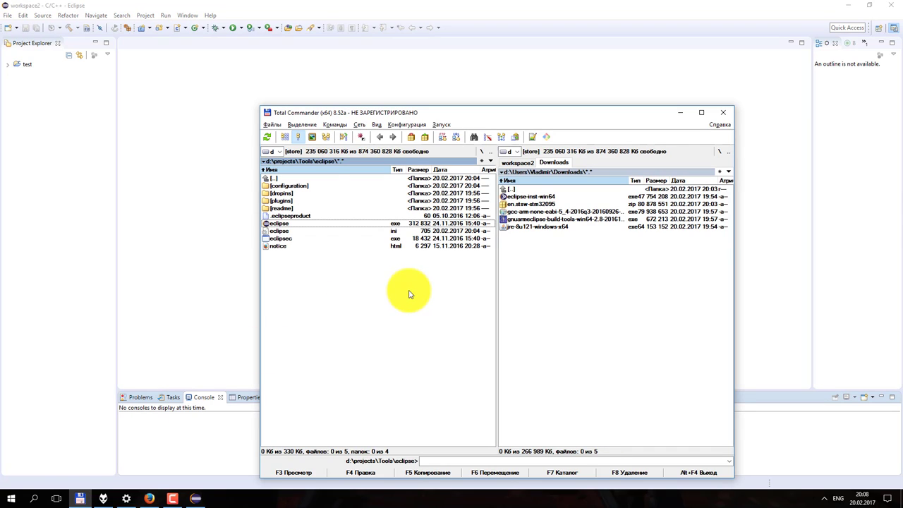
pyautogui.hotkey('ctrl', 'Tab')
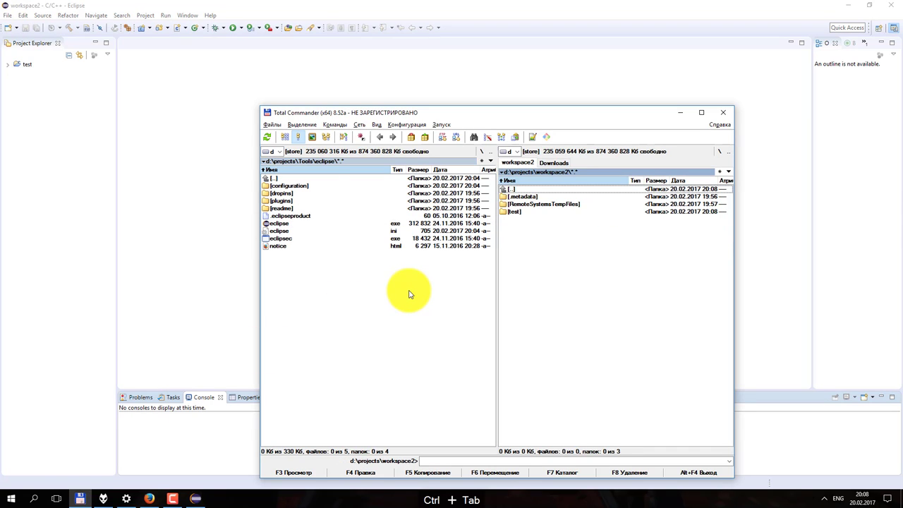
pyautogui.press('Down')
pyautogui.press('Down')
pyautogui.press('Down')
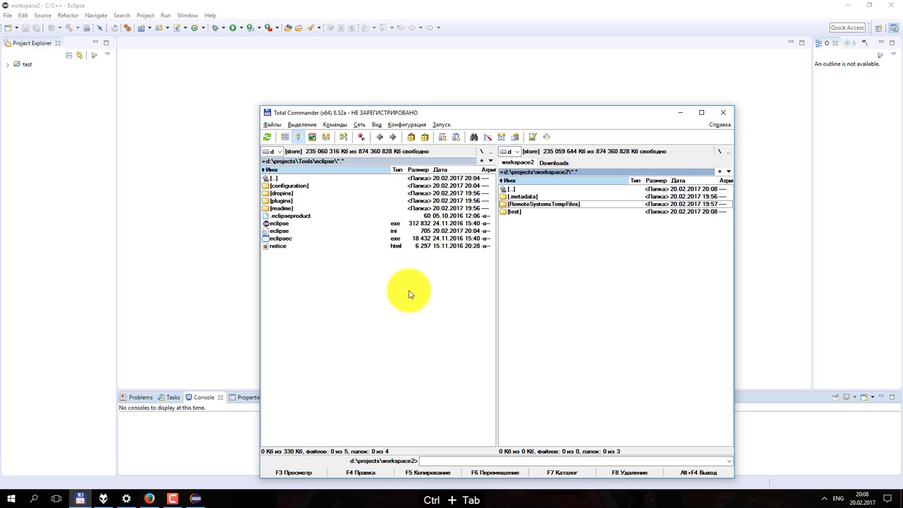
pyautogui.press('Return')
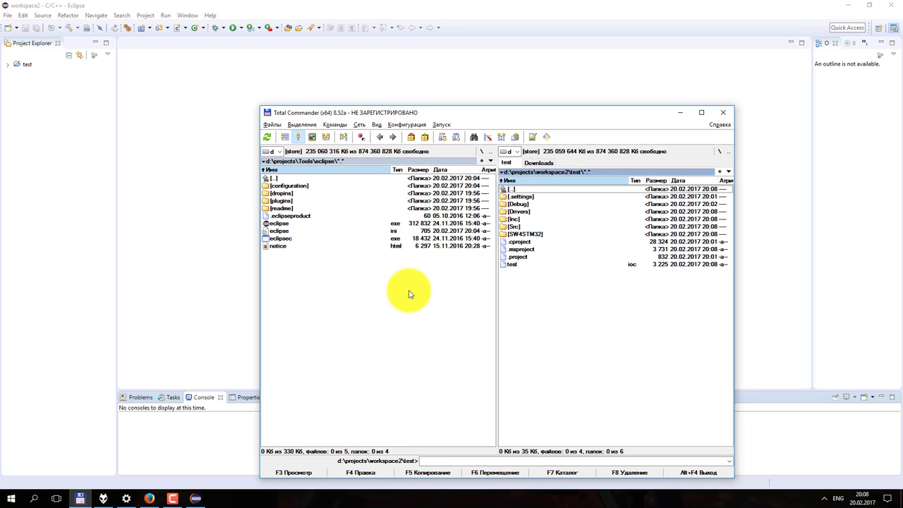
pyautogui.hotkey('ctrl', 'Left')
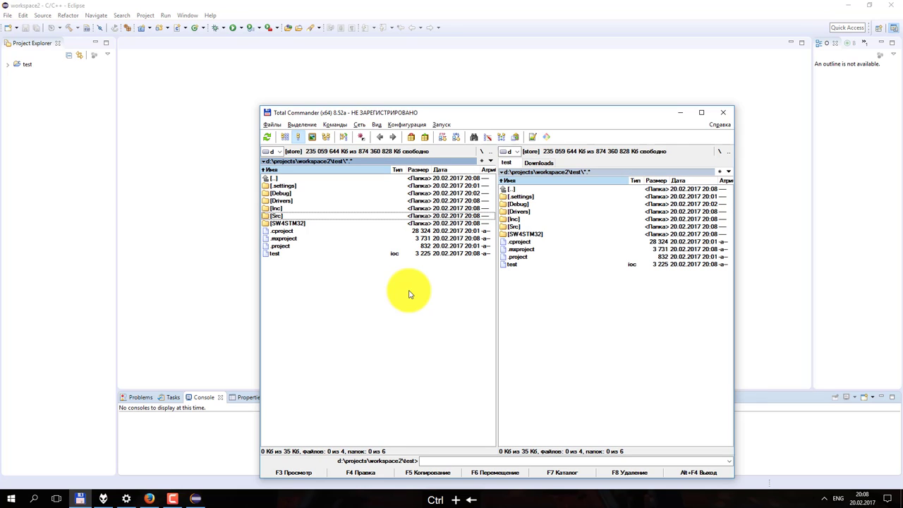
# - Open the SW4STM32\test subfolder in one panel, keeping the project's root folder in the other
pyautogui.press('Down')
pyautogui.press('Down')
pyautogui.press('Tab')
pyautogui.press('Down')
pyautogui.press('Down')
pyautogui.press('Down')
pyautogui.press('Down')
pyautogui.press('Down')
pyautogui.press('Down')
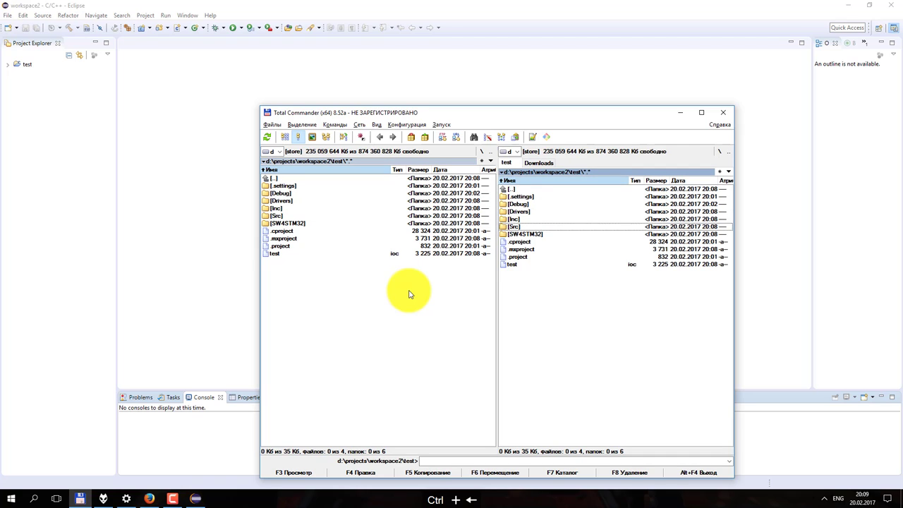
pyautogui.press('Return')
pyautogui.press('Down')
pyautogui.press('Down')
pyautogui.press('Up')
pyautogui.press('Return')
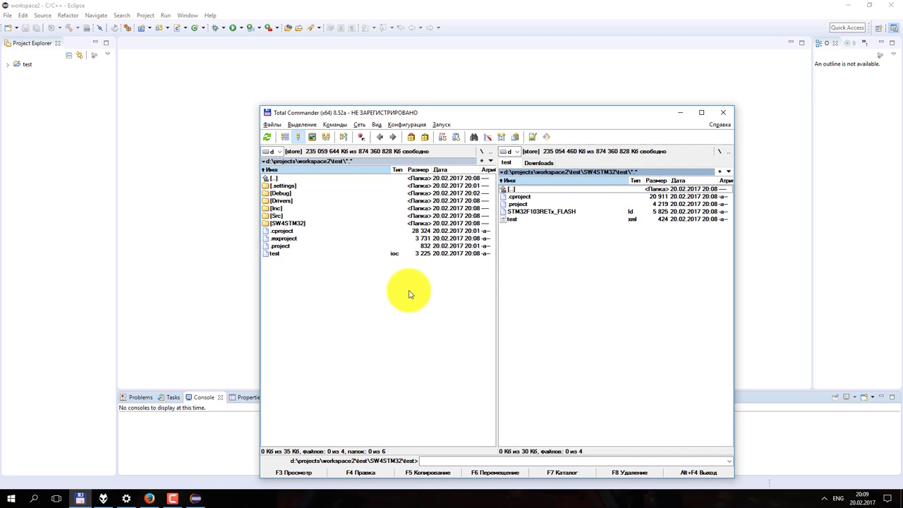
pyautogui.press('Down')
pyautogui.press('Down')
pyautogui.press('Down')
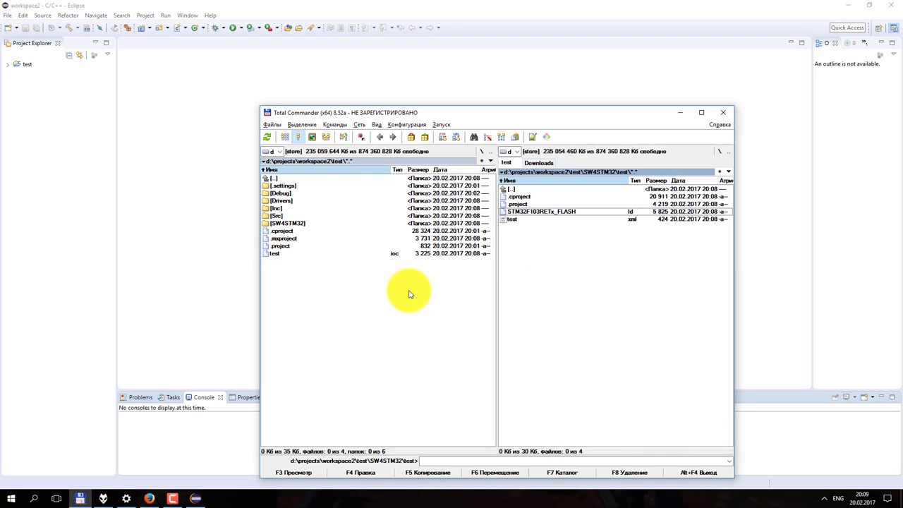
# - Mark the .cproject file in the SW4STM32\test folder and the one in the project's root folder
pyautogui.press('Up')
pyautogui.press('Up')
pyautogui.press('space')
pyautogui.press('Tab')
pyautogui.press('space')
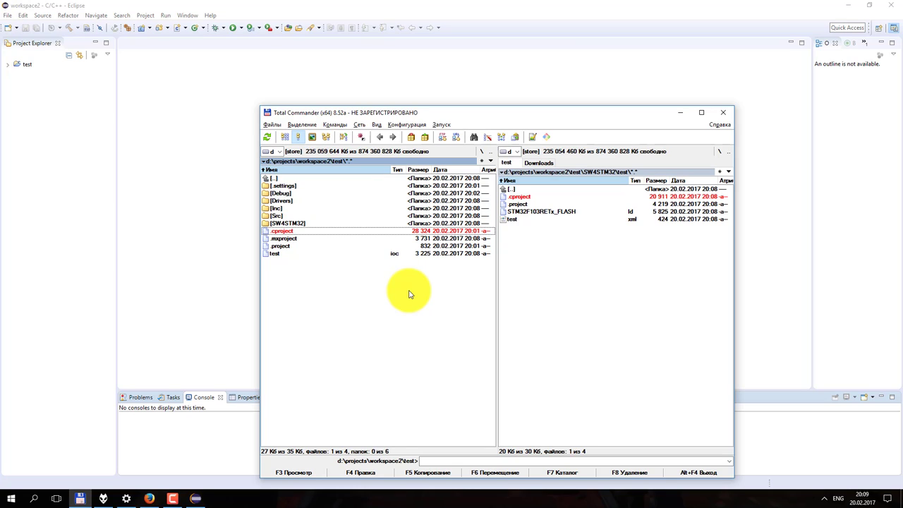
# - In Eclipse, set the test project's text file encoding to UTF-8 and apply it
pyautogui.click(28, 66)
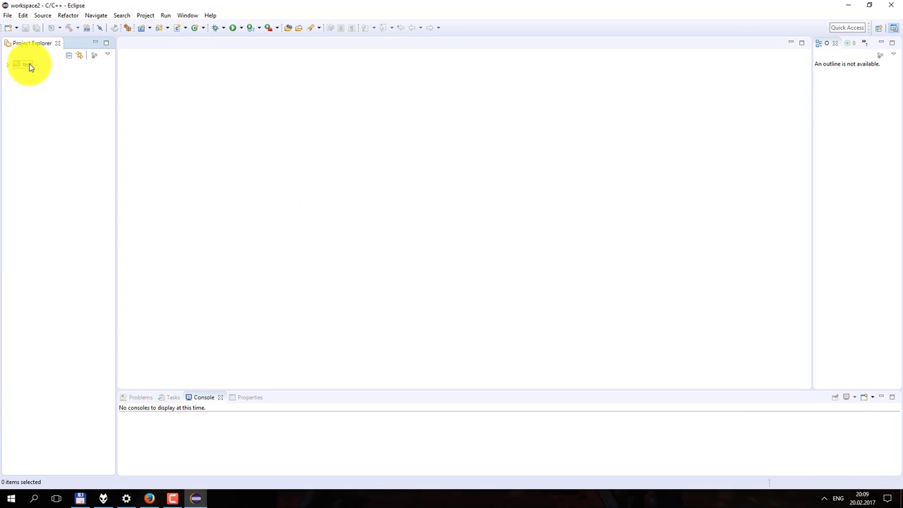
pyautogui.rightClick(29, 67)
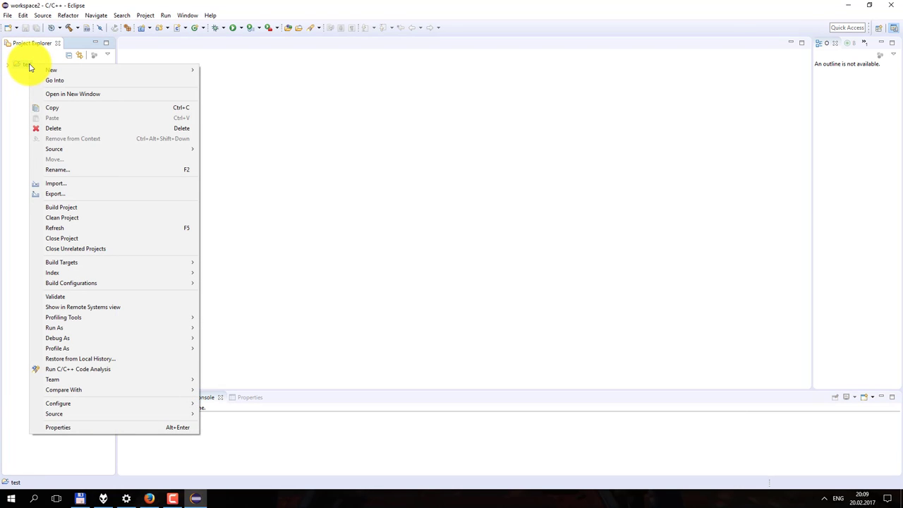
pyautogui.click(97, 427)
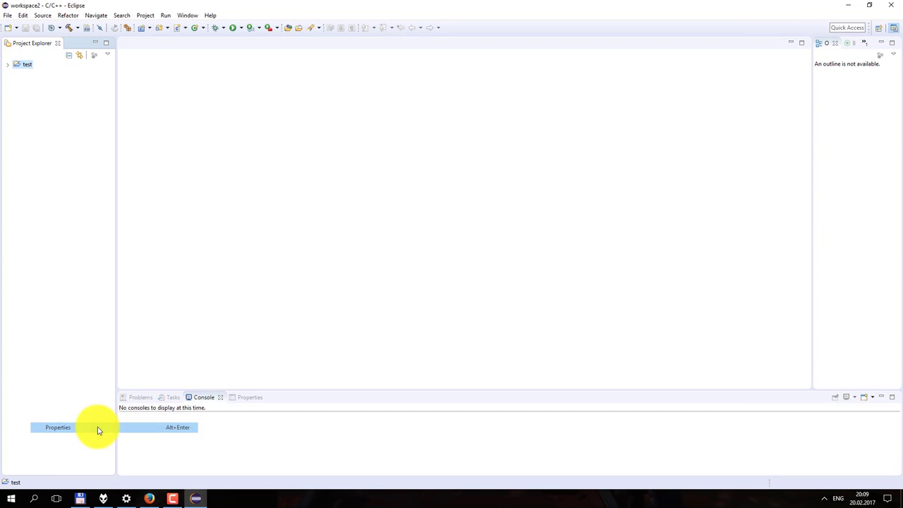
pyautogui.click(268, 130)
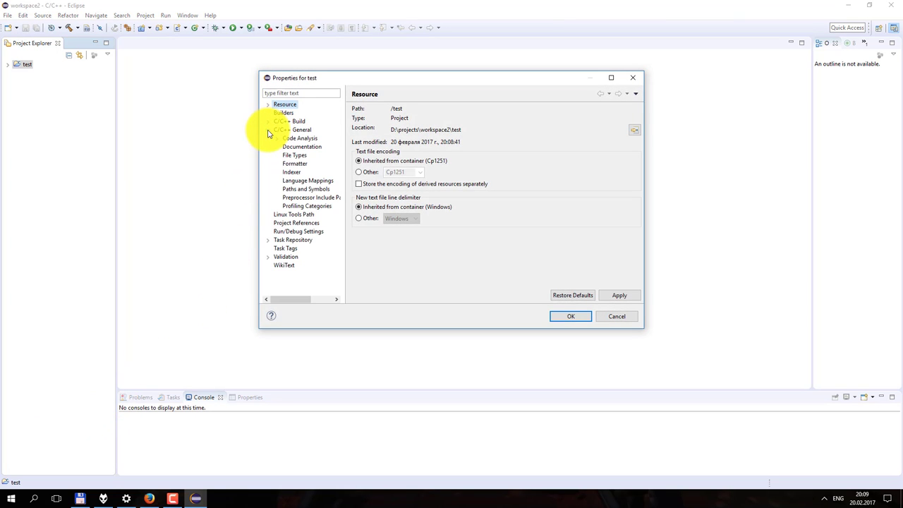
pyautogui.click(366, 174)
pyautogui.click(418, 174)
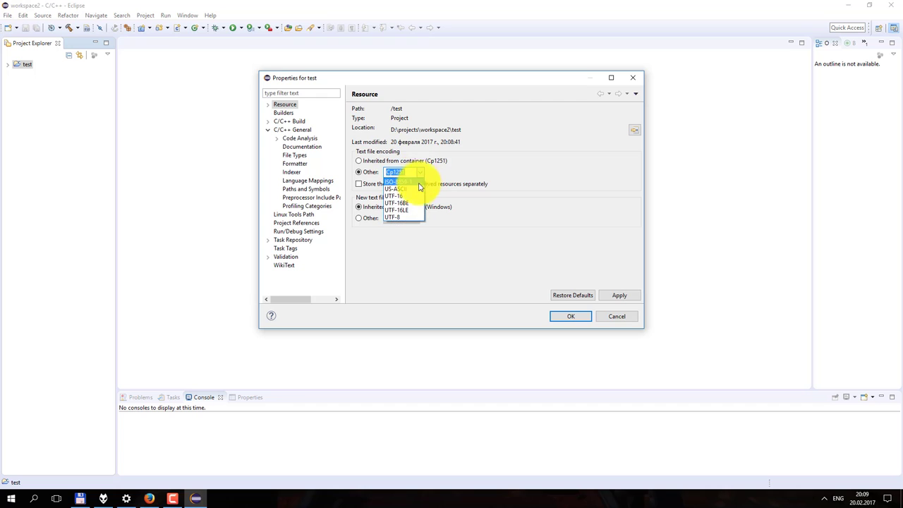
pyautogui.click(402, 215)
pyautogui.click(617, 294)
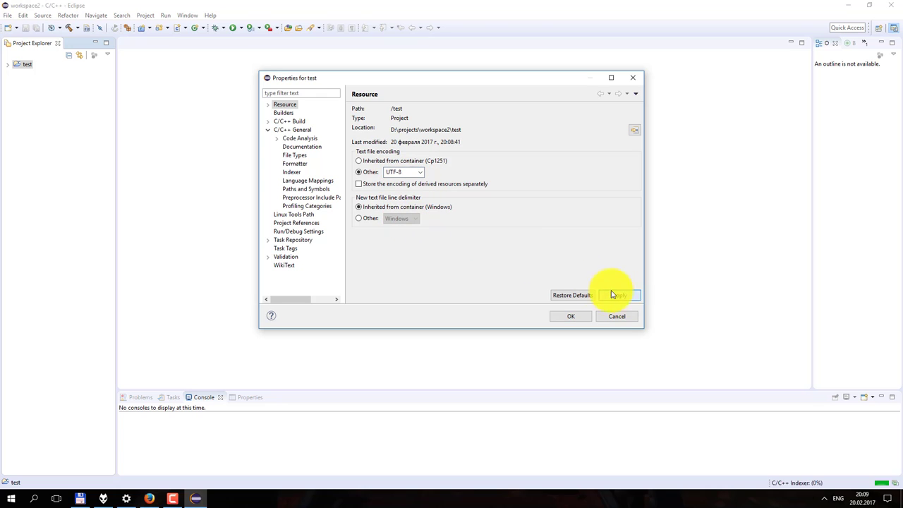
# - Add the include directory INCLUDES to the project's Paths and Symbols for all configurations and all languages
pyautogui.click(306, 189)
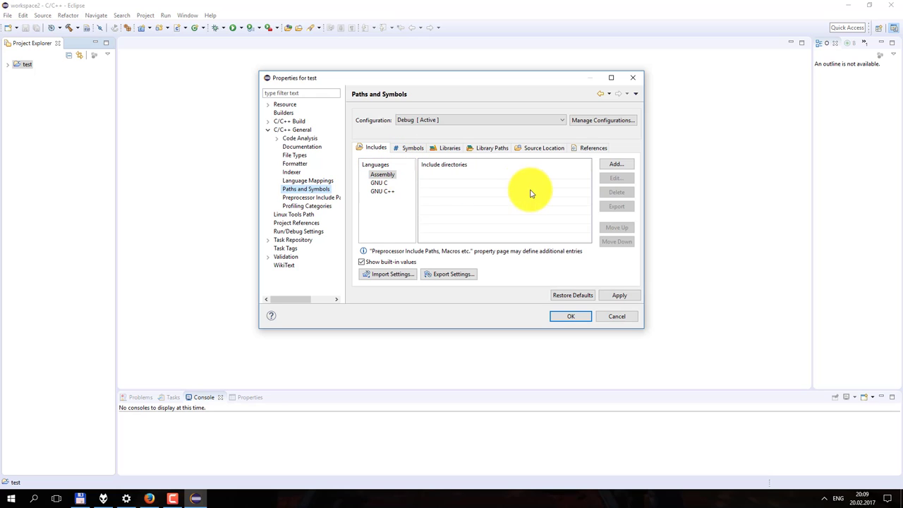
pyautogui.click(613, 164)
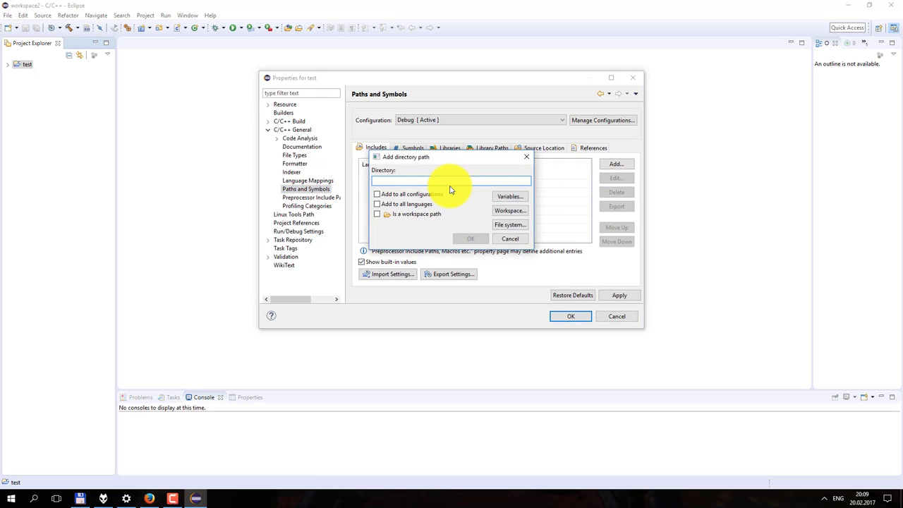
pyautogui.write('INCLUDES')
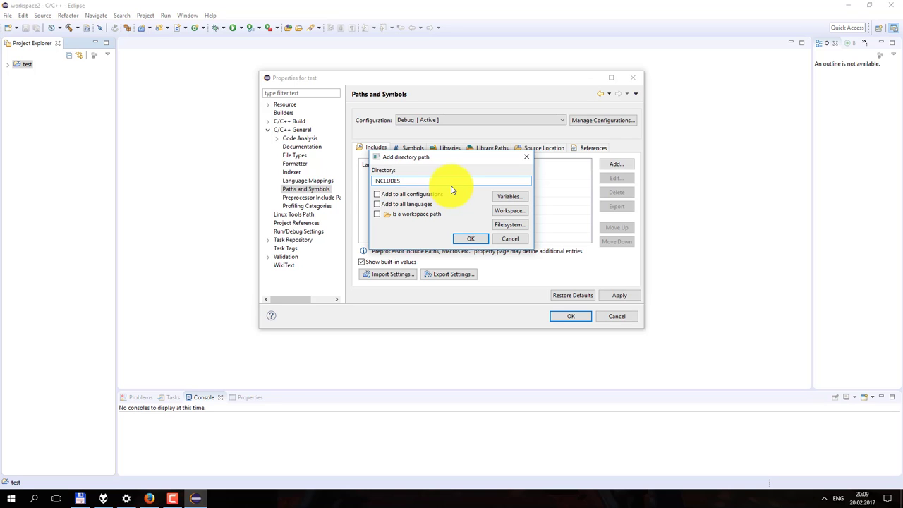
pyautogui.click(393, 195)
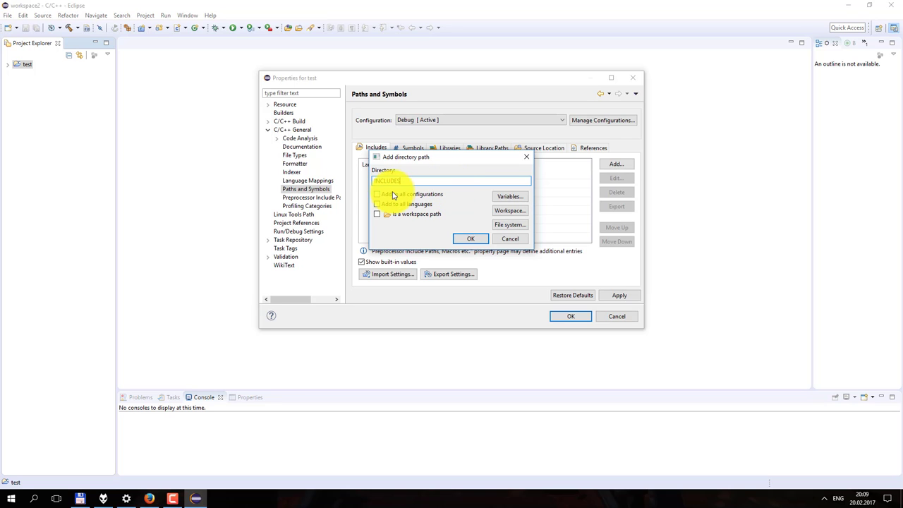
pyautogui.click(396, 204)
pyautogui.click(471, 242)
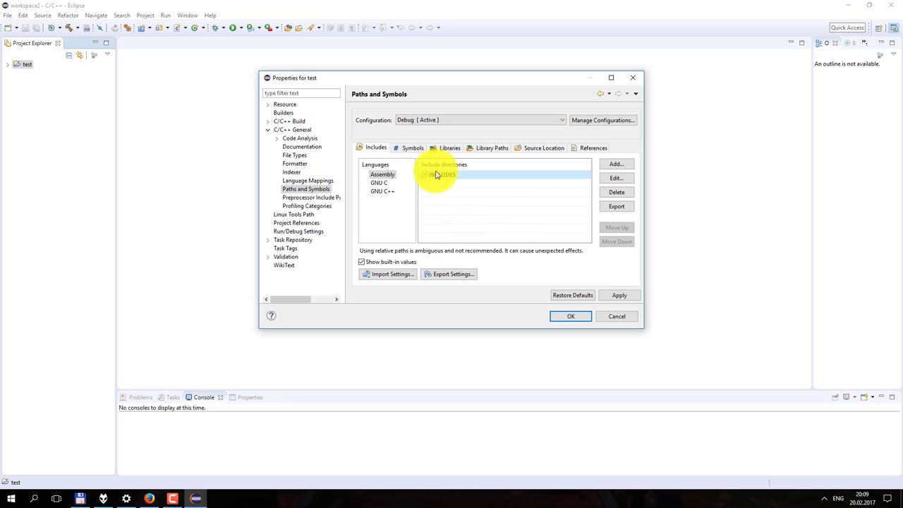
# - Add the symbol DEFINES without a value for all configurations and languages, and apply the project properties
pyautogui.click(409, 148)
pyautogui.click(618, 165)
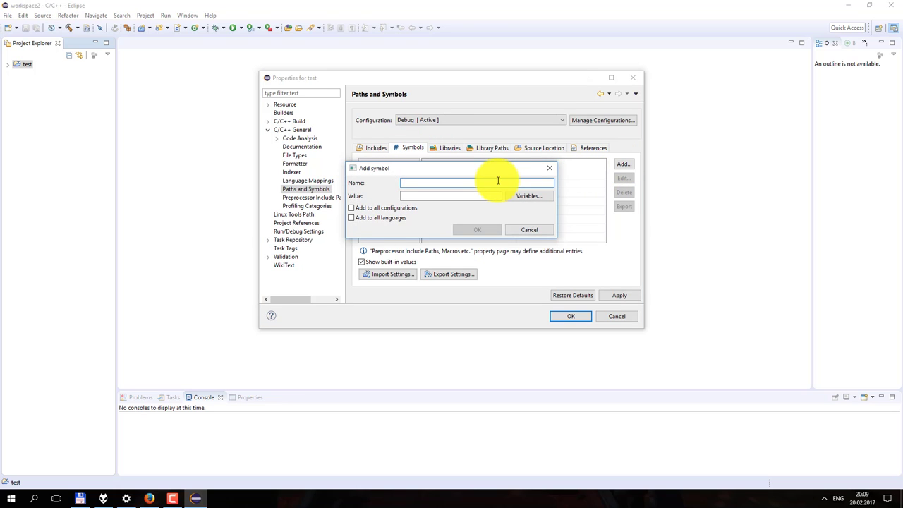
pyautogui.write('DE')
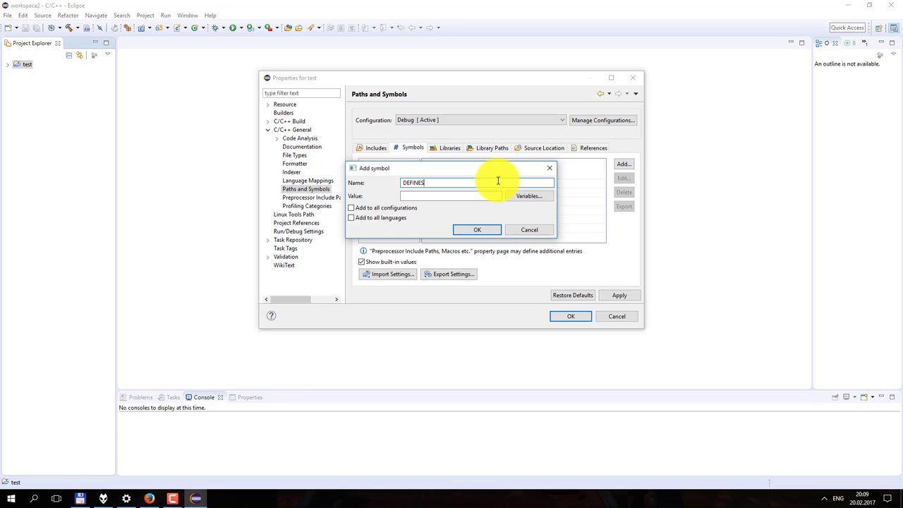
pyautogui.write('FINES')
pyautogui.click(380, 207)
pyautogui.click(377, 217)
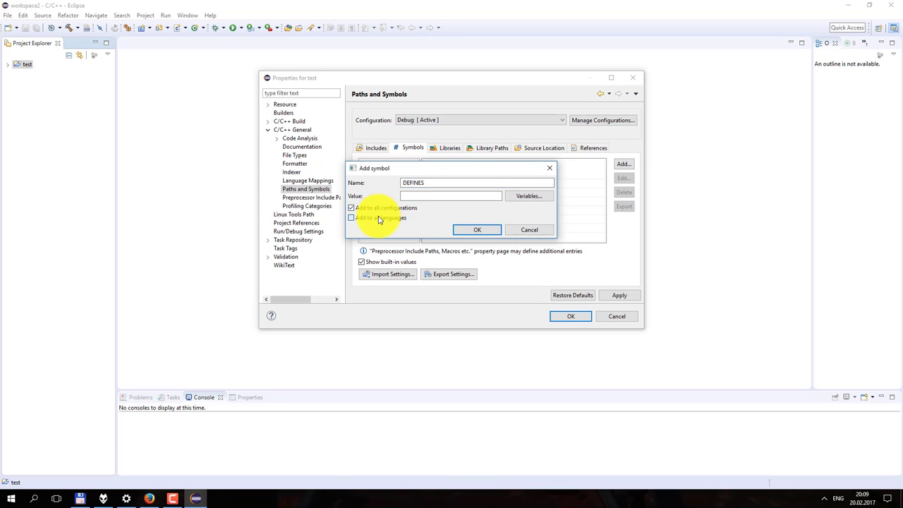
pyautogui.click(463, 230)
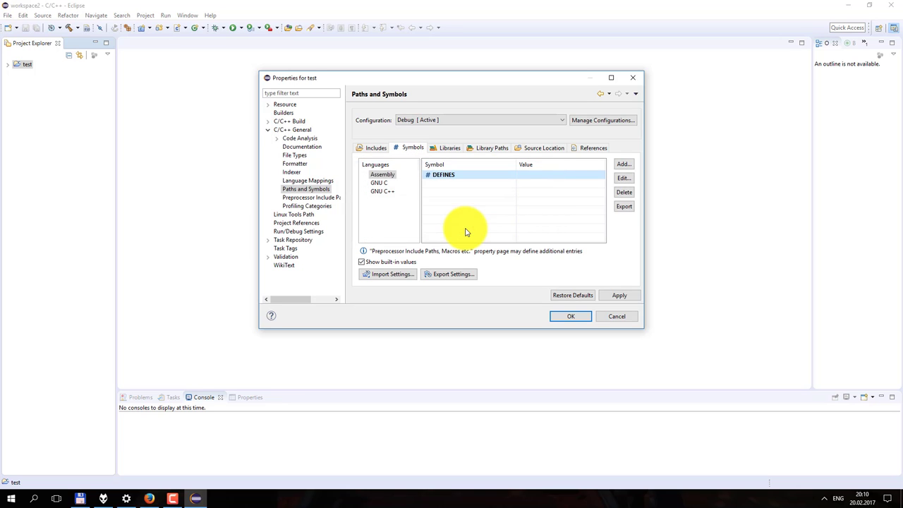
pyautogui.click(615, 296)
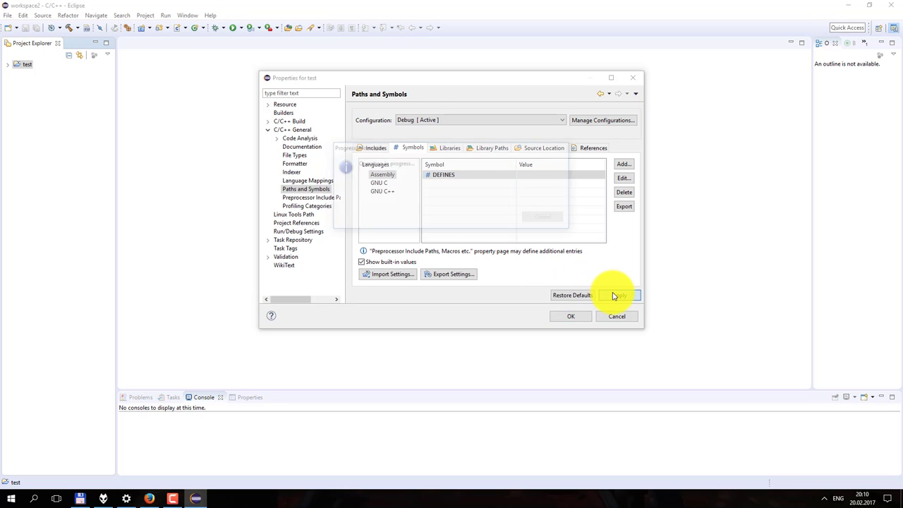
pyautogui.click(573, 316)
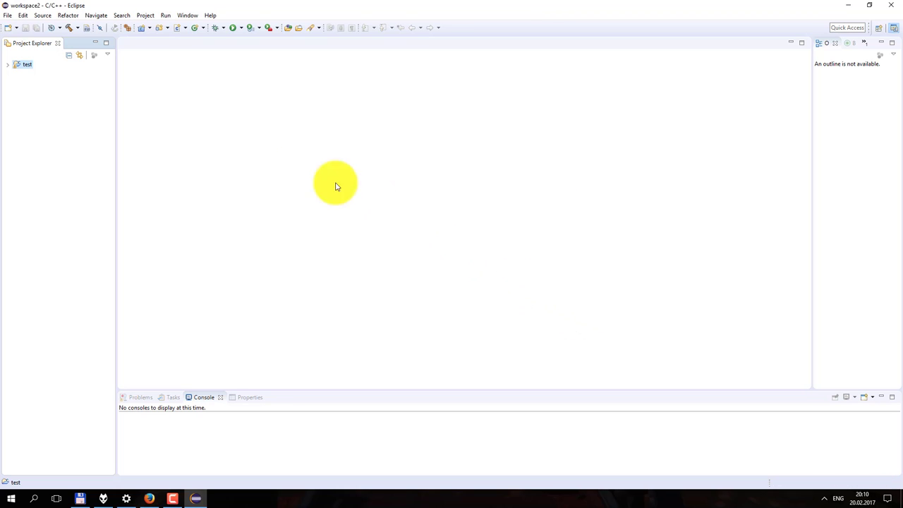
# - Close the test project, and open its root .cproject in Notepad++ beside the one from SW4STM32\test
pyautogui.rightClick(25, 66)
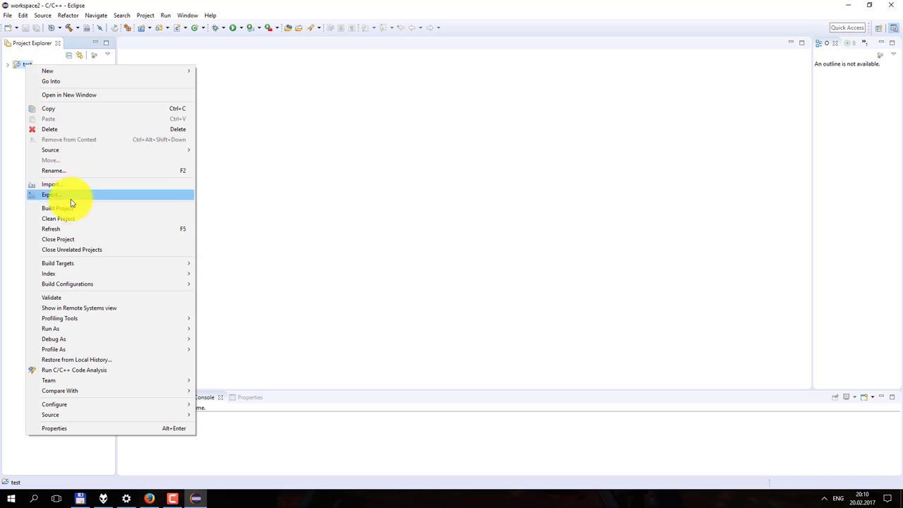
pyautogui.click(70, 241)
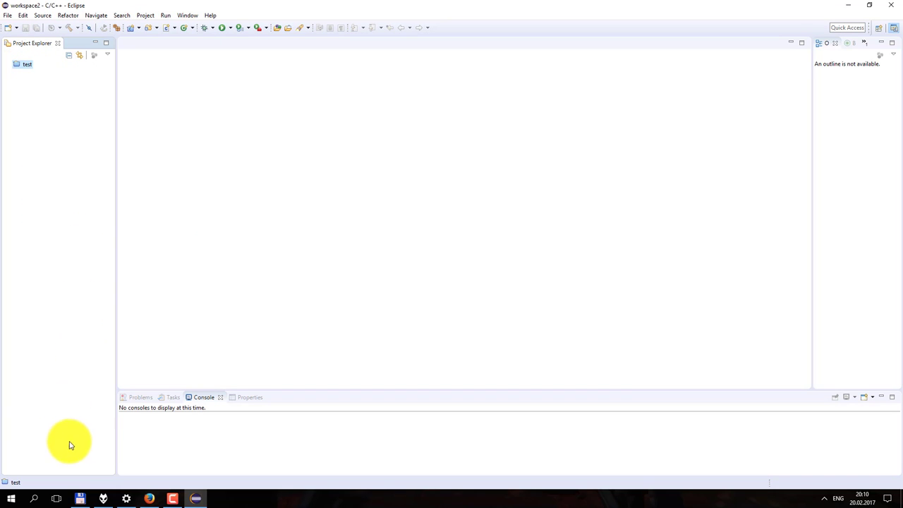
pyautogui.click(81, 498)
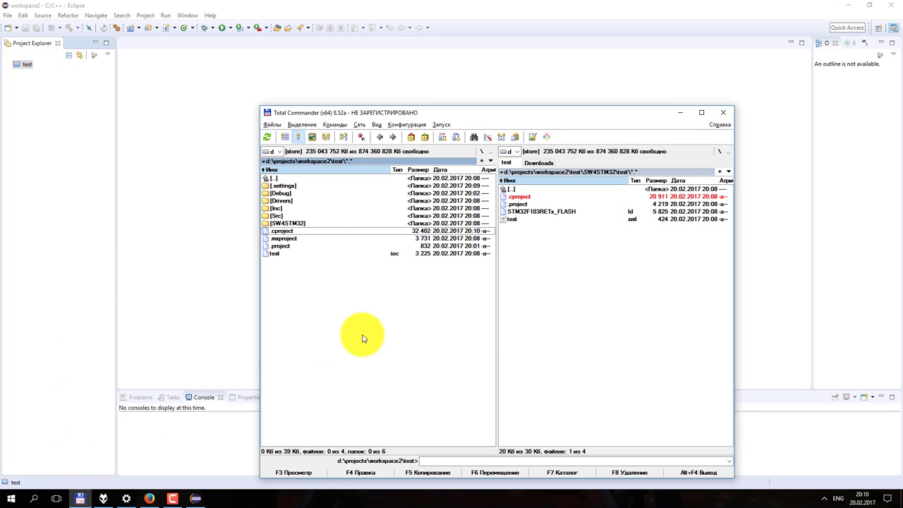
pyautogui.click(414, 231)
pyautogui.press('F4')
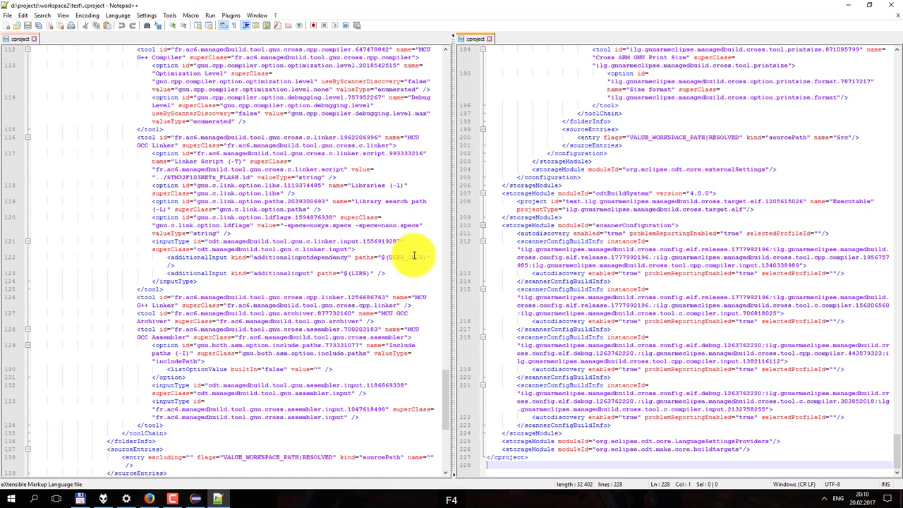
pyautogui.moveTo(19, 39); pyautogui.dragTo(15, 50)
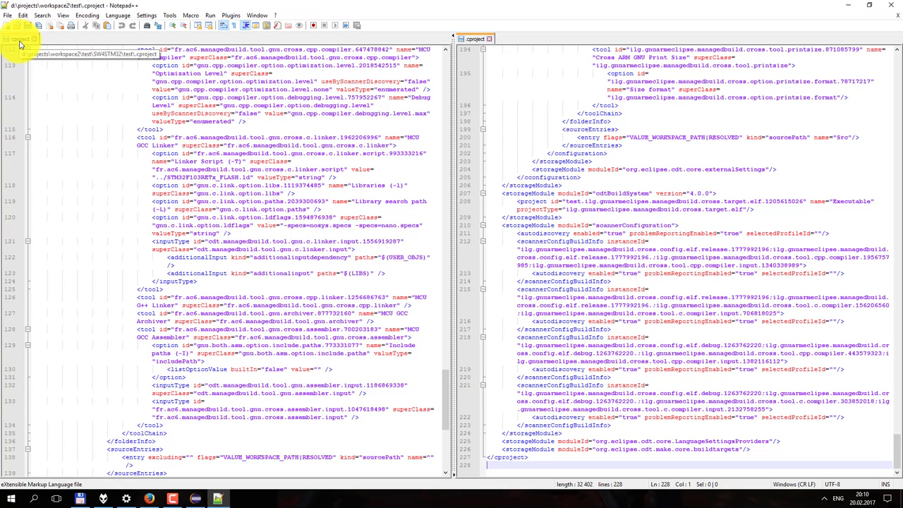
pyautogui.moveTo(20, 44); pyautogui.dragTo(464, 41)
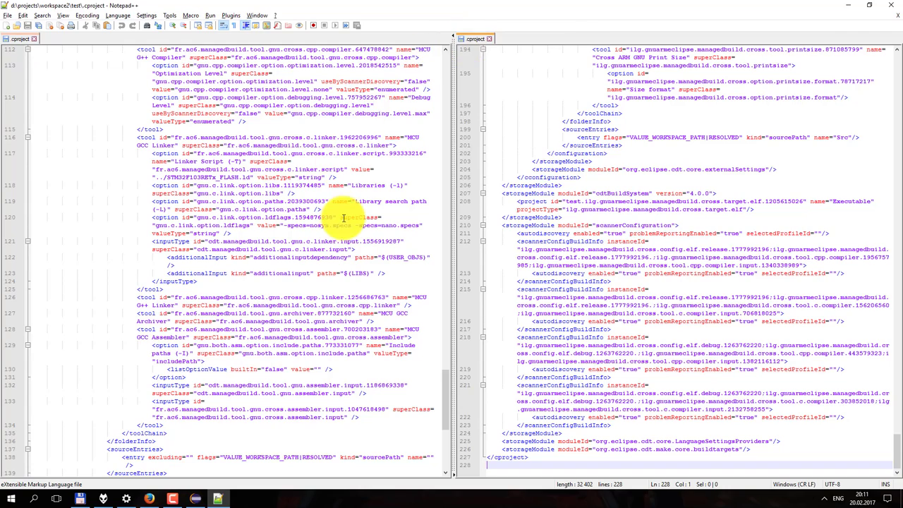
# - Beautify the SW4STM32\test .cproject XML on xmlbeautifier.com in the browser, with attributes on new lines and an indent size of 4
pyautogui.hotkey('alt', 'Tab')
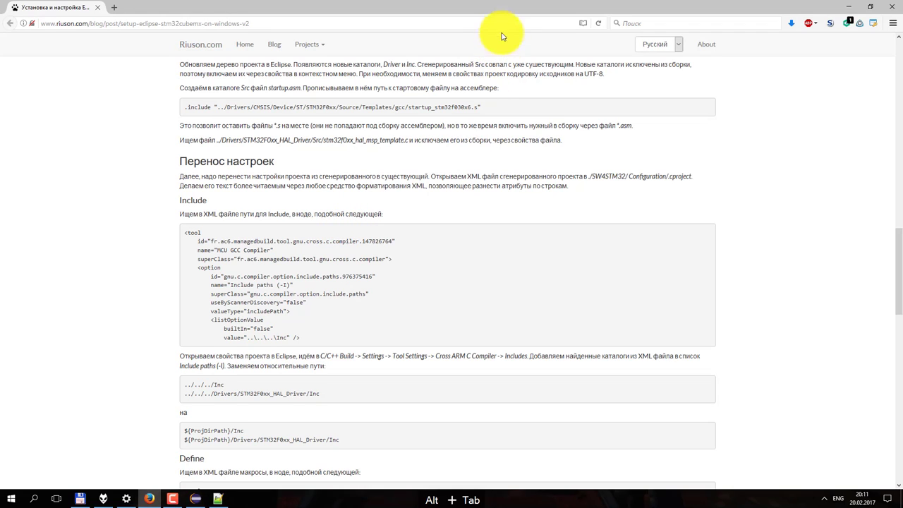
pyautogui.click(113, 7)
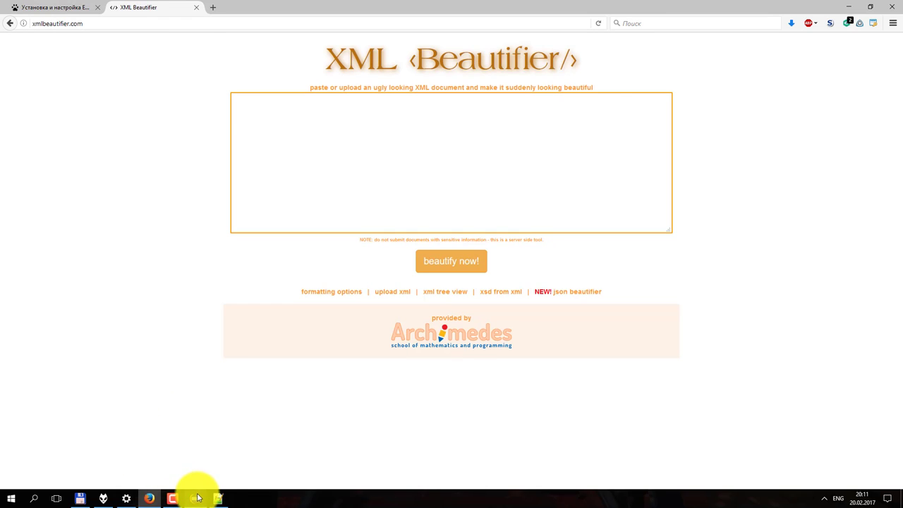
pyautogui.click(218, 498)
pyautogui.click(286, 292)
pyautogui.hotkey('ctrl', 'a')
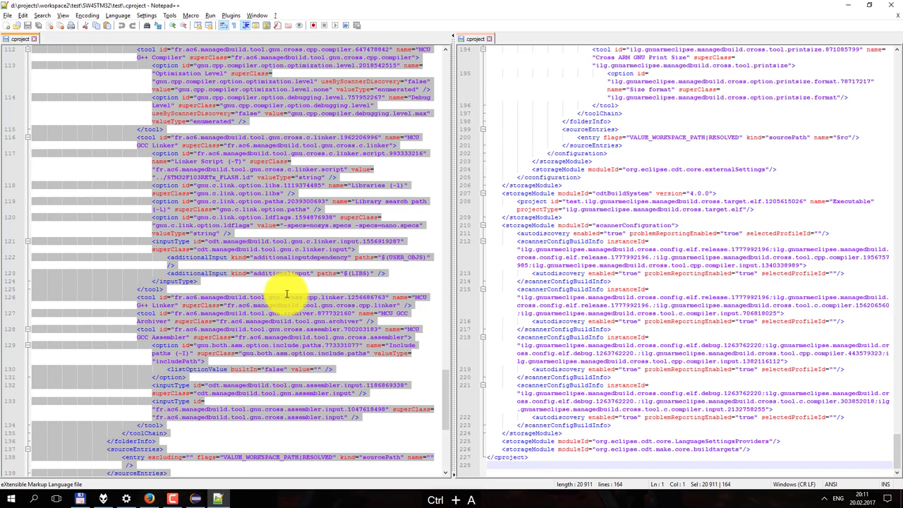
pyautogui.hotkey('alt', 'Tab')
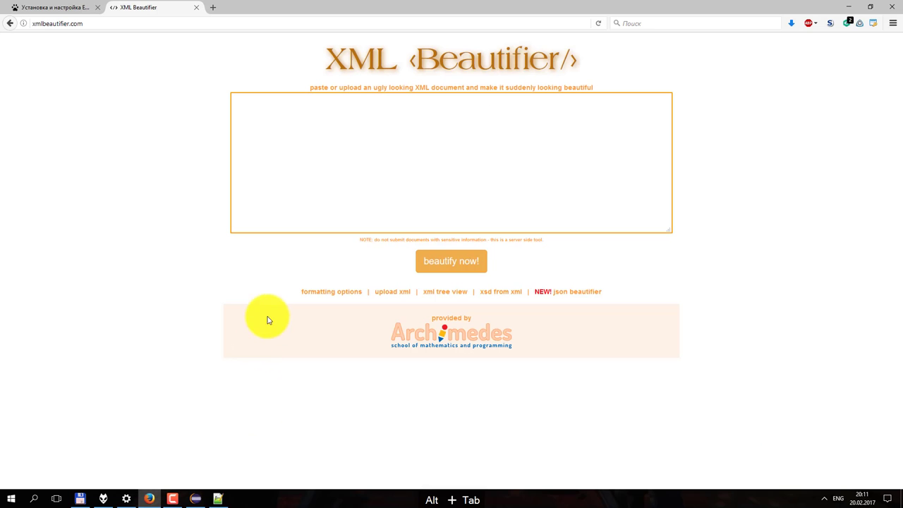
pyautogui.click(310, 189)
pyautogui.hotkey('ctrl', 'v')
pyautogui.click(331, 292)
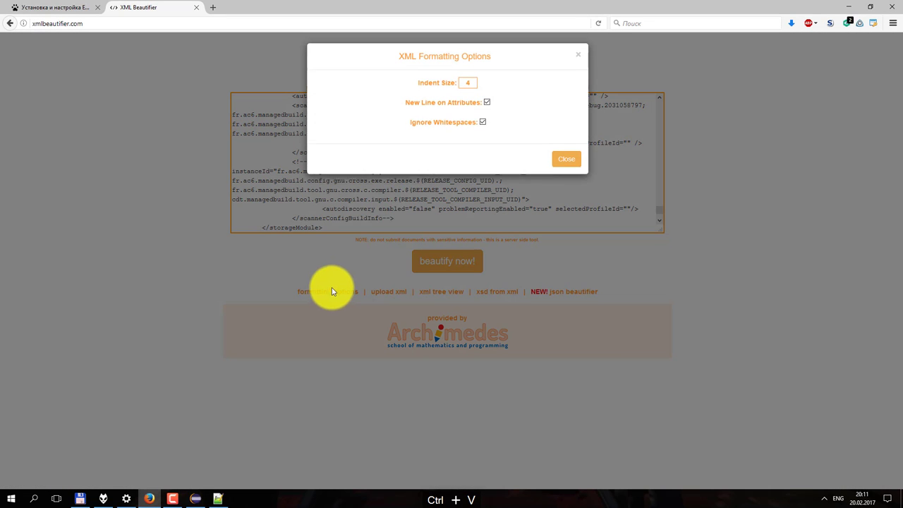
pyautogui.click(561, 163)
pyautogui.click(452, 264)
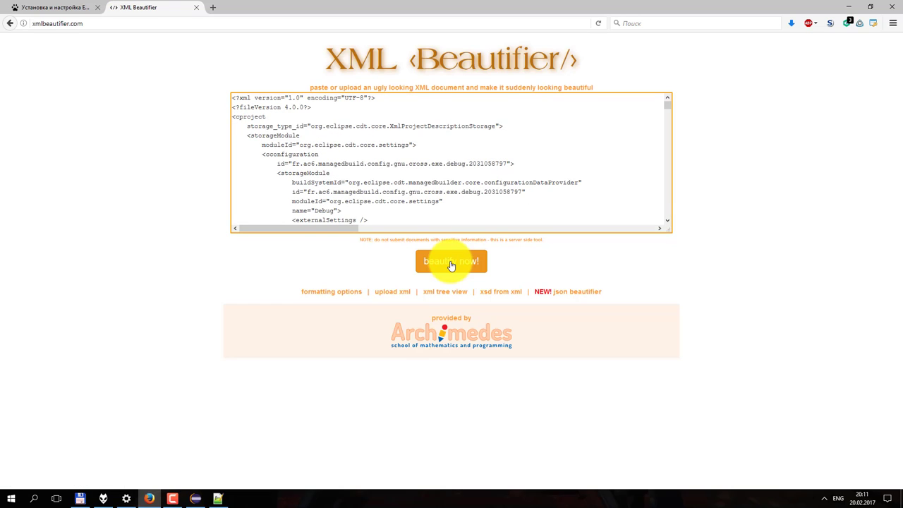
# - Copy the beautified XML and replace the entire content of the SW4STM32\test .cproject in Notepad++ with it
pyautogui.scroll(-2, 444, 179)
pyautogui.click(424, 169)
pyautogui.hotkey('ctrl', 'a')
pyautogui.hotkey('ctrl', 'c')
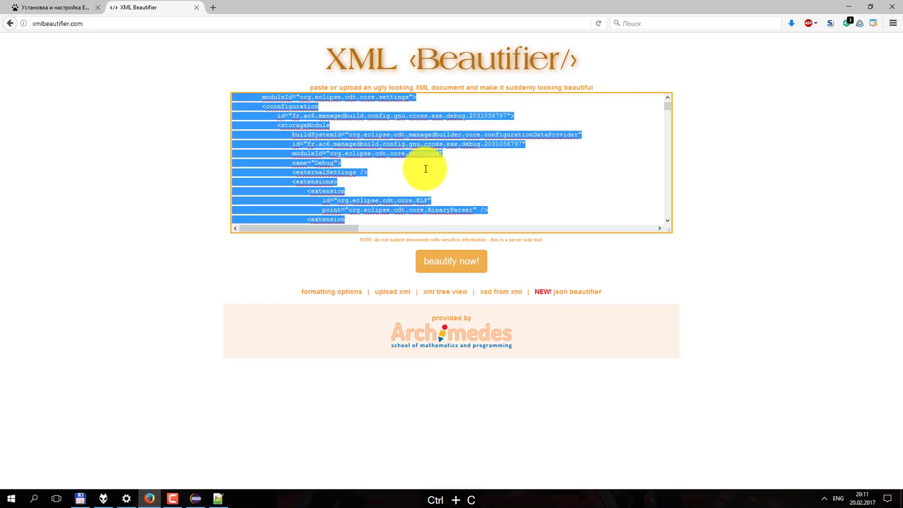
pyautogui.hotkey('alt', 'Tab')
pyautogui.hotkey('ctrl', 'v')
# - Copy the whole root .cproject from Notepad++ and beautify it on xmlbeautifier.com in place of the previous XML
pyautogui.click(529, 201)
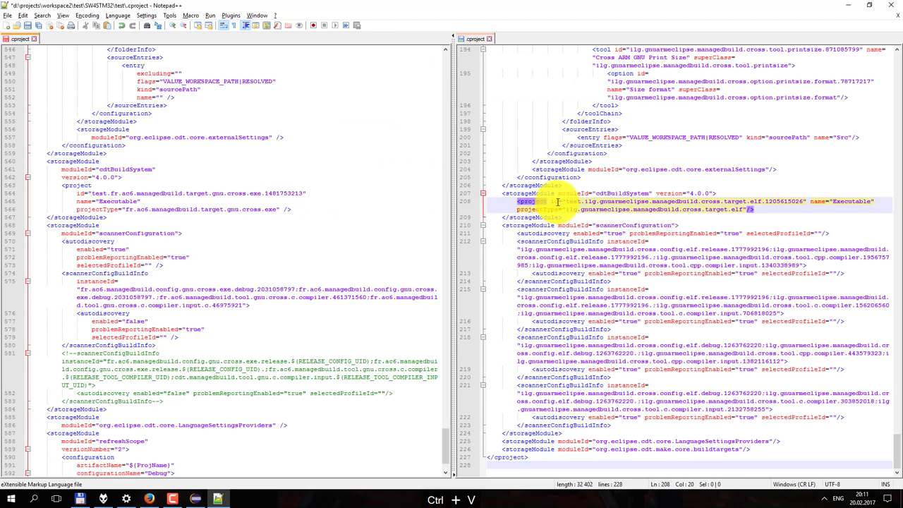
pyautogui.hotkey('ctrl', 'a')
pyautogui.hotkey('ctrl', 'c')
pyautogui.hotkey('alt', 'Tab')
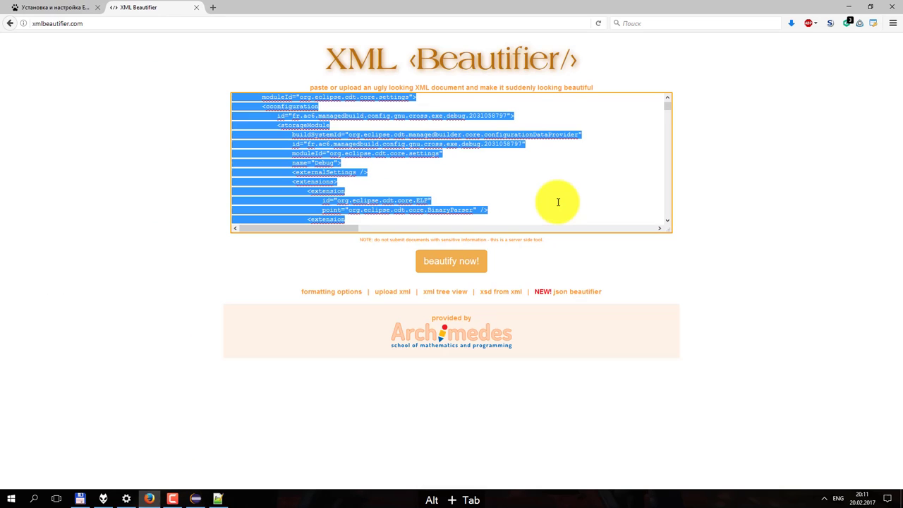
pyautogui.click(433, 182)
pyautogui.hotkey('ctrl', 'a')
pyautogui.hotkey('ctrl', 'v')
pyautogui.click(449, 258)
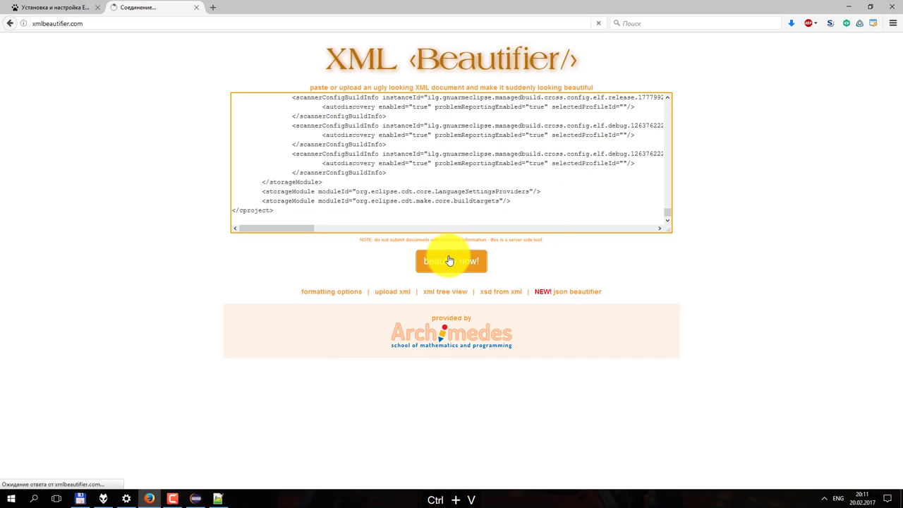
# - Replace the root .cproject's content in Notepad++ with the beautified XML and save the edits
pyautogui.click(412, 172)
pyautogui.hotkey('ctrl', 'a')
pyautogui.hotkey('ctrl', 'c')
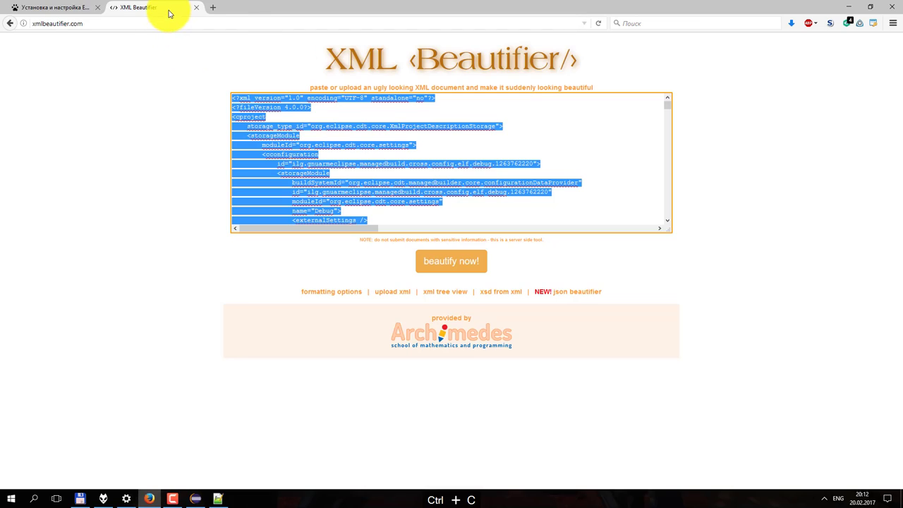
pyautogui.hotkey('alt', 'Tab')
pyautogui.hotkey('alt', 'Tab')
pyautogui.hotkey('ctrl', 'v')
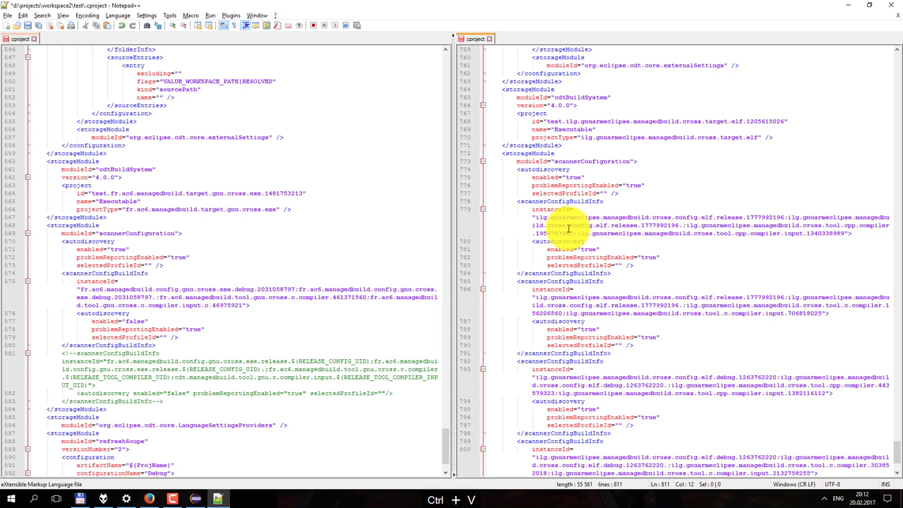
pyautogui.click(27, 26)
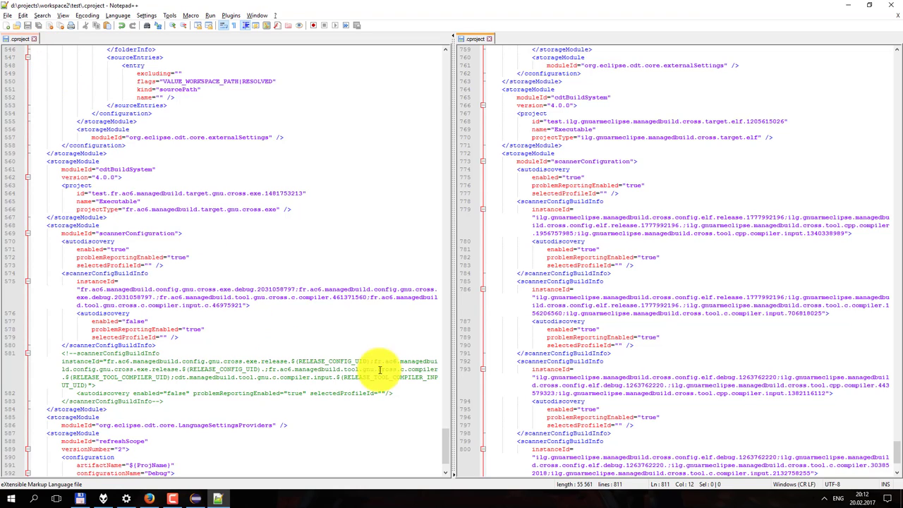
# - In the SW4STM32 .cproject's C compiler Defined symbols, enclose the __weak value __attribute__((weak)) in &quot; entities
pyautogui.moveTo(445, 443); pyautogui.dragTo(443, 158)
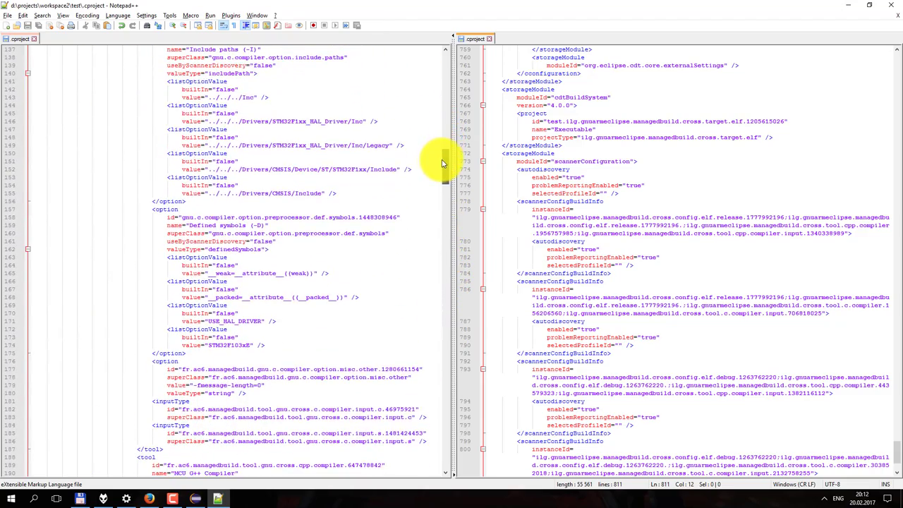
pyautogui.doubleClick(236, 249)
pyautogui.click(633, 184)
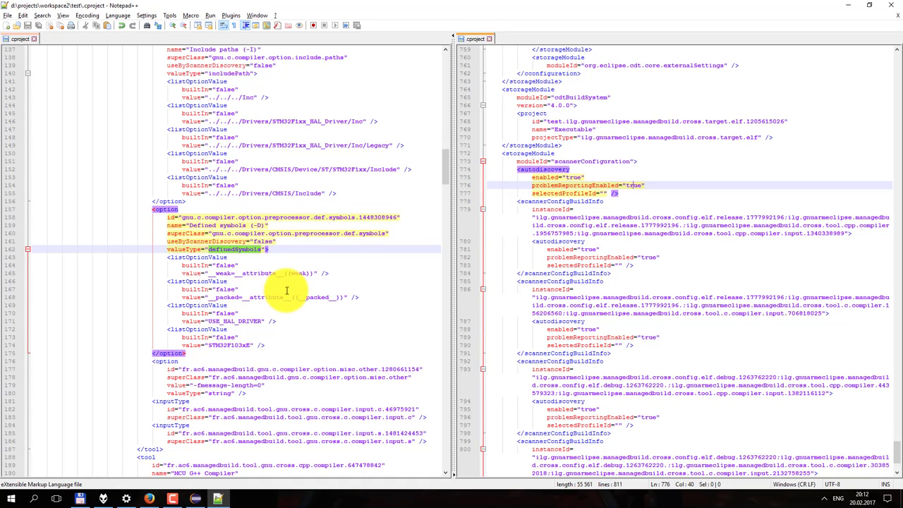
pyautogui.click(248, 276)
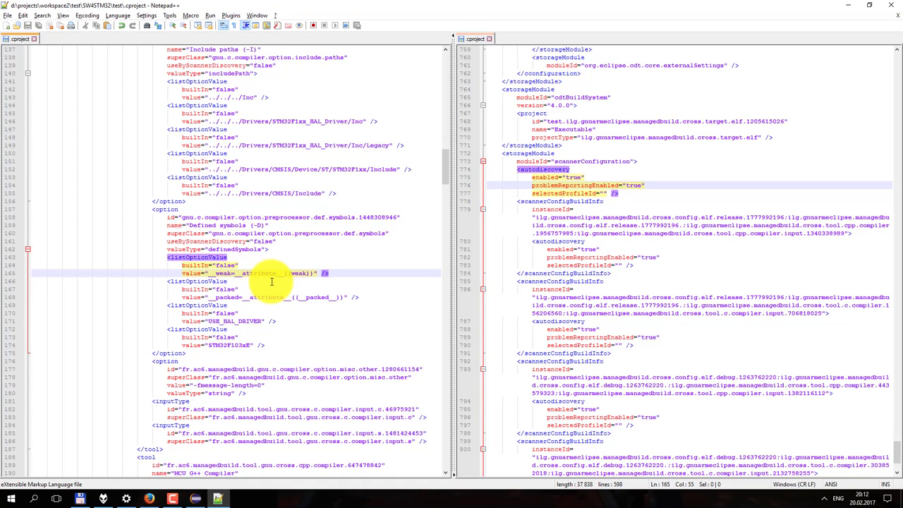
pyautogui.write('&quot;')
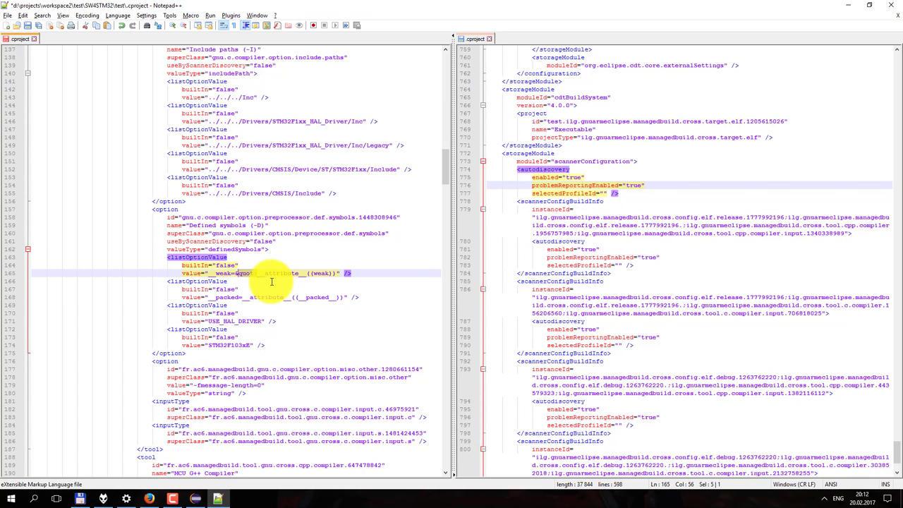
pyautogui.press('Right')
pyautogui.press('Right')
pyautogui.press('Right')
pyautogui.press('Right')
pyautogui.press('Right')
pyautogui.press('Right')
pyautogui.press('Right')
pyautogui.press('Right')
pyautogui.press('Right')
pyautogui.press('Right')
pyautogui.press('Right')
pyautogui.press('Right')
pyautogui.press('Right')
pyautogui.press('Right')
pyautogui.press('Right')
pyautogui.press('Right')
pyautogui.press('Right')
pyautogui.press('Right')
pyautogui.press('Right')
pyautogui.press('Right')
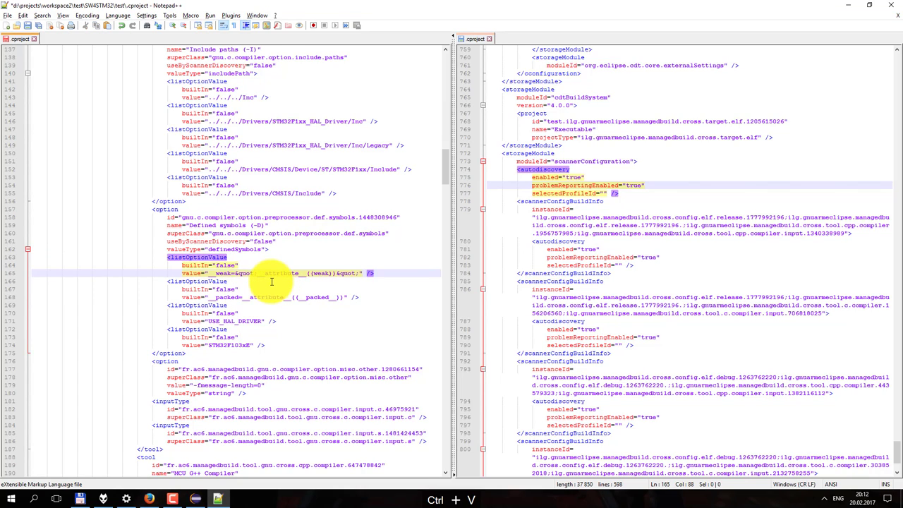
# - Enclose the __packed symbol's value __attribute__((__packed__)) in &quot; entities
pyautogui.press('Down')
pyautogui.press('Down')
pyautogui.press('Down')
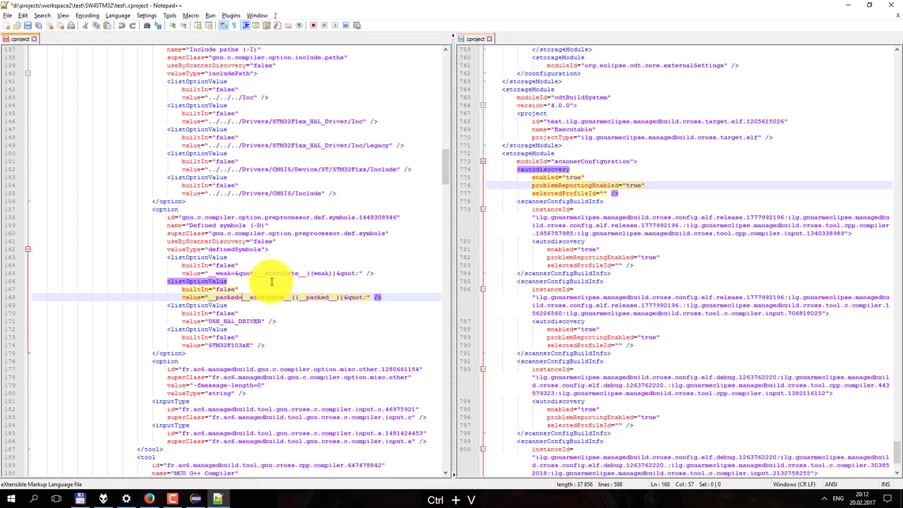
pyautogui.hotkey('ctrl', 'v')
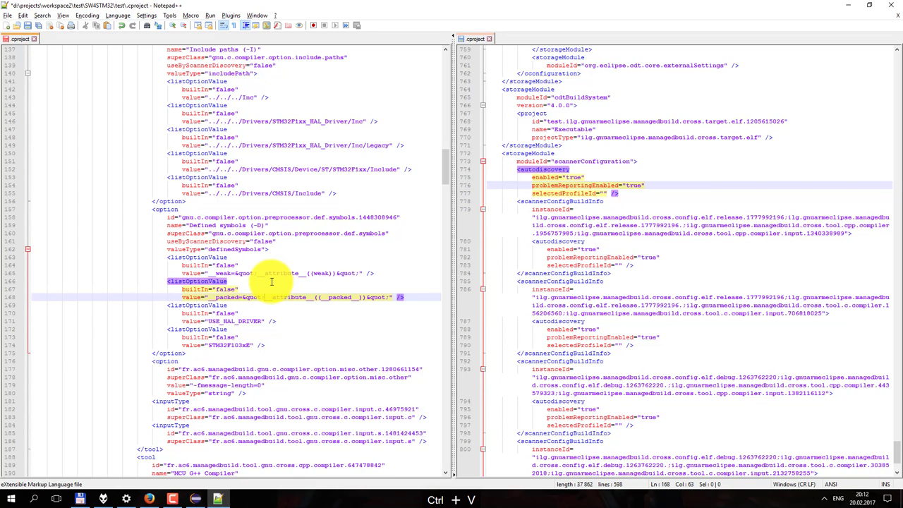
# - Duplicate the STM32F103xE listOptionValue entry below itself and set the copy's value to ARM_MATH_CM3
pyautogui.press('Down')
pyautogui.press('Down')
pyautogui.press('Down')
pyautogui.press('Down')
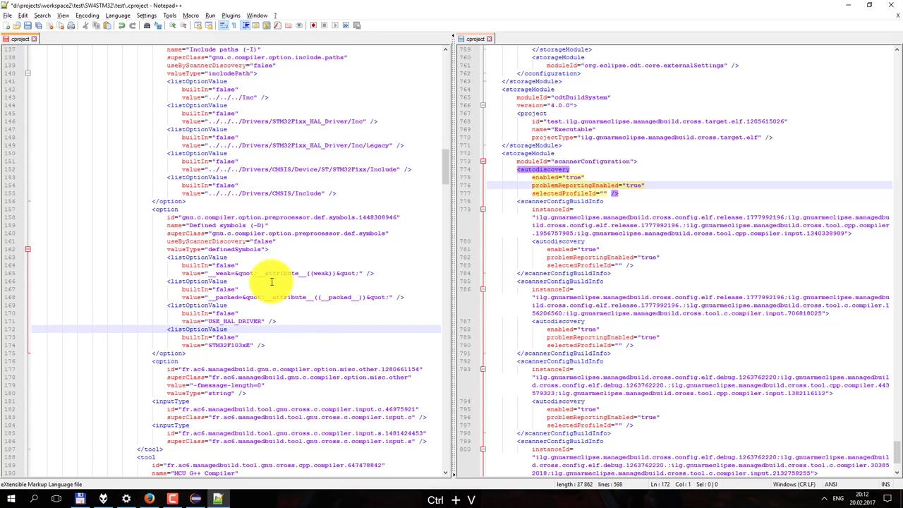
pyautogui.hotkey('shift', 'Down')
pyautogui.hotkey('shift', 'Down')
pyautogui.hotkey('shift', 'Down')
pyautogui.press('Right')
pyautogui.hotkey('ctrl', 'v')
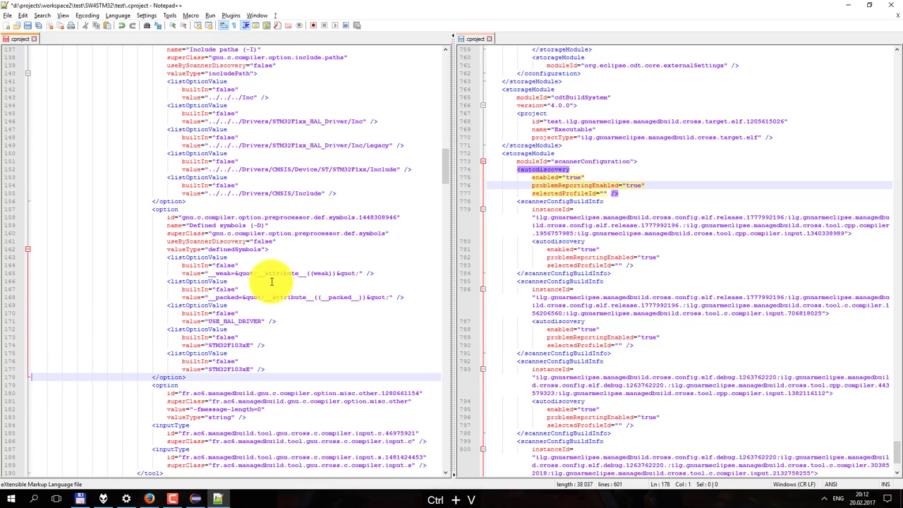
pyautogui.press('Left')
pyautogui.hotkey('ctrl', 'shift', 'Left')
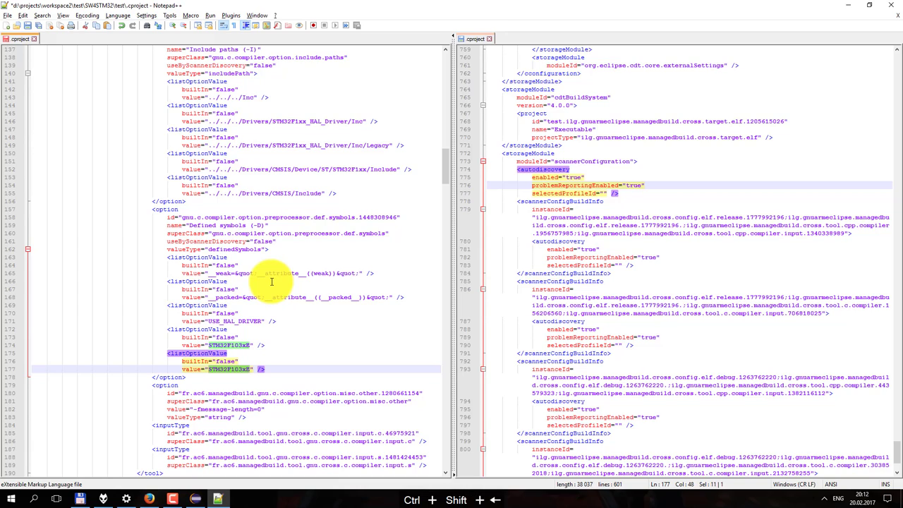
pyautogui.write('ARM_MATH')
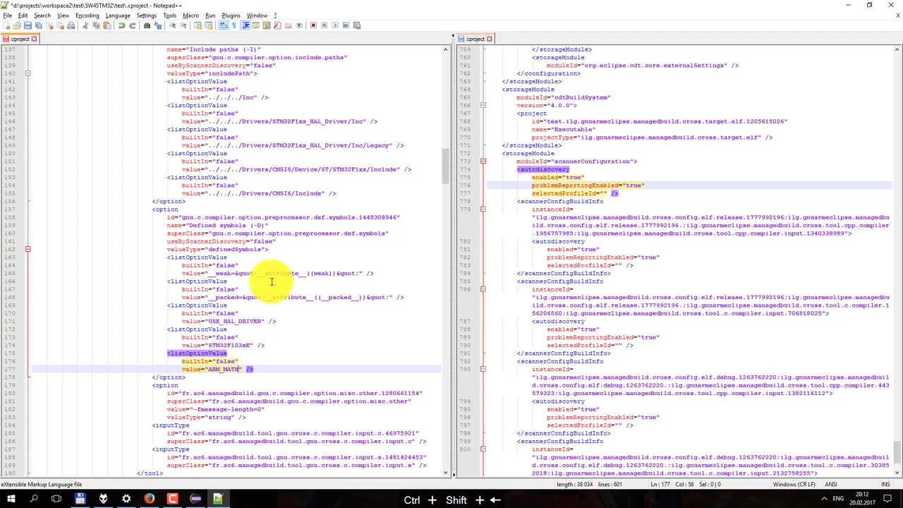
# - Copy all the defined-symbol listOptionValue entries from __weak through ARM_MATH_CM3
pyautogui.press('Up')
pyautogui.press('Up')
pyautogui.press('Up')
pyautogui.press('Up')
pyautogui.press('Up')
pyautogui.press('Up')
pyautogui.press('Up')
pyautogui.press('Up')
pyautogui.press('Up')
pyautogui.press('Up')
pyautogui.press('Up')
pyautogui.press('Up')
pyautogui.press('Up')
pyautogui.press('Up')
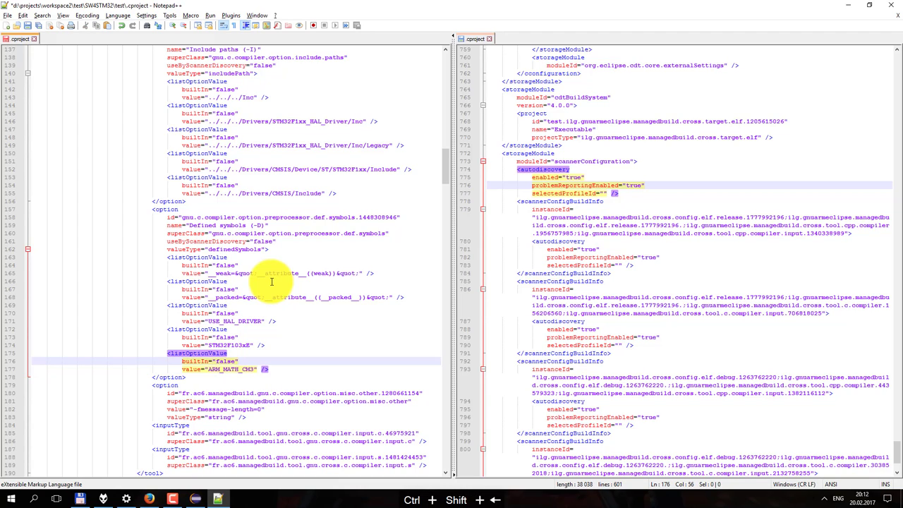
pyautogui.press('Home')
pyautogui.press('Home')
pyautogui.hotkey('shift', 'Down')
pyautogui.hotkey('shift', 'Down')
pyautogui.hotkey('shift', 'Down')
pyautogui.hotkey('shift', 'Down')
pyautogui.hotkey('shift', 'Down')
pyautogui.hotkey('shift', 'Down')
pyautogui.hotkey('shift', 'Down')
pyautogui.hotkey('shift', 'Down')
pyautogui.hotkey('shift', 'Down')
pyautogui.hotkey('shift', 'Down')
pyautogui.hotkey('shift', 'Down')
pyautogui.hotkey('shift', 'Down')
pyautogui.hotkey('shift', 'Down')
pyautogui.hotkey('shift', 'Down')
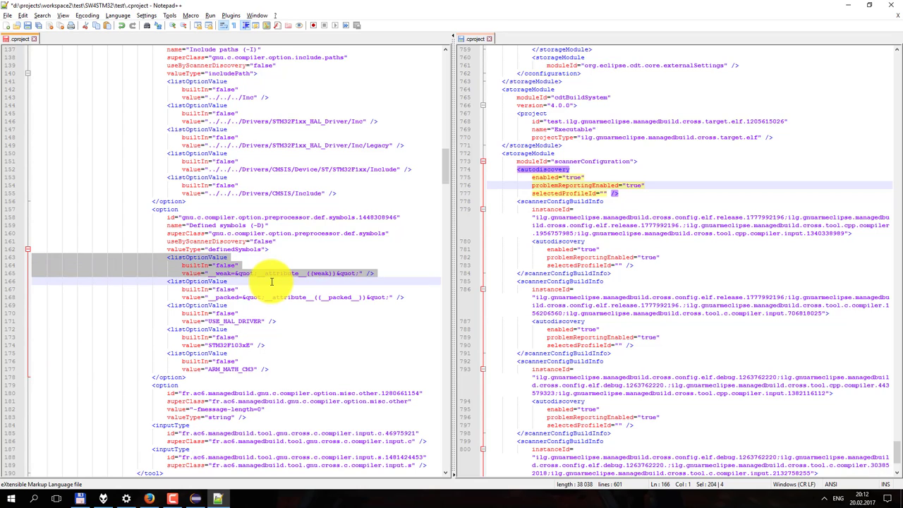
pyautogui.hotkey('shift', 'Down')
pyautogui.hotkey('ctrl', 'c')
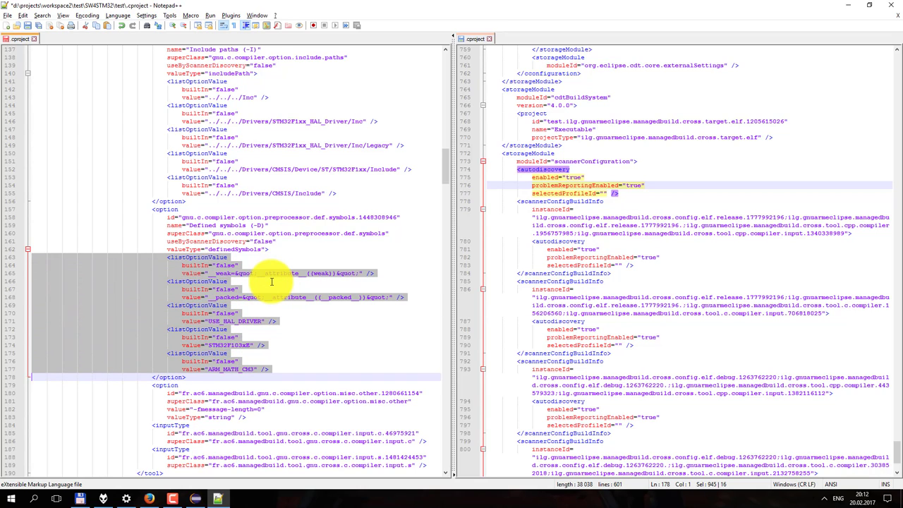
# - Search the root .cproject from its beginning for "defines" and move the Find dialog off the matched text
pyautogui.click(538, 147)
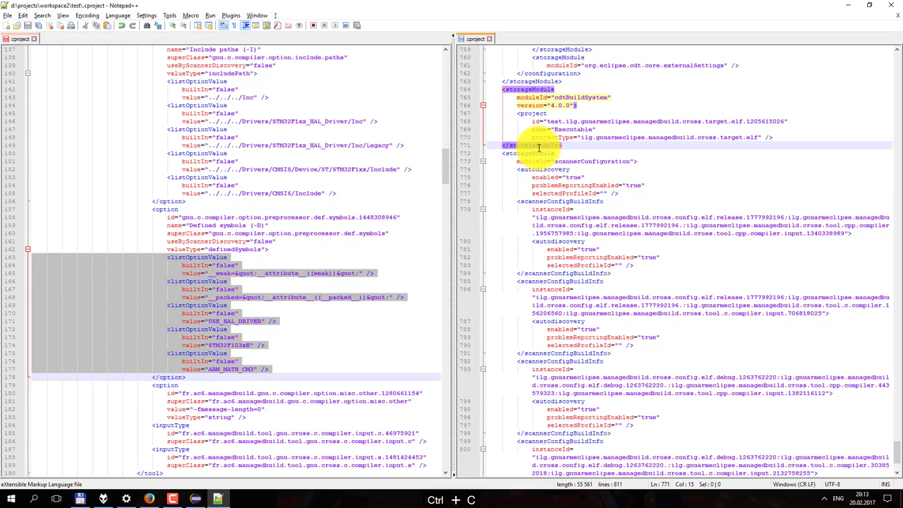
pyautogui.hotkey('ctrl', 'Home')
pyautogui.hotkey('ctrl', 'f')
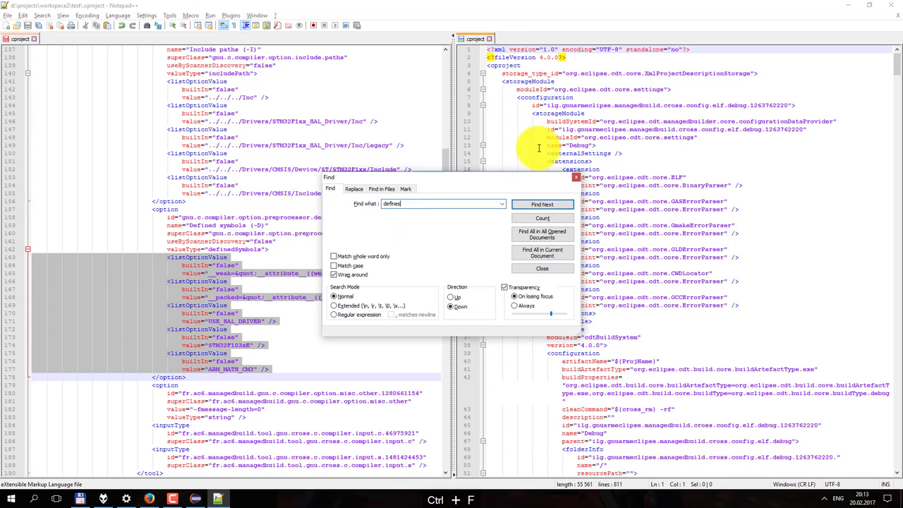
pyautogui.click(538, 201)
pyautogui.click(536, 204)
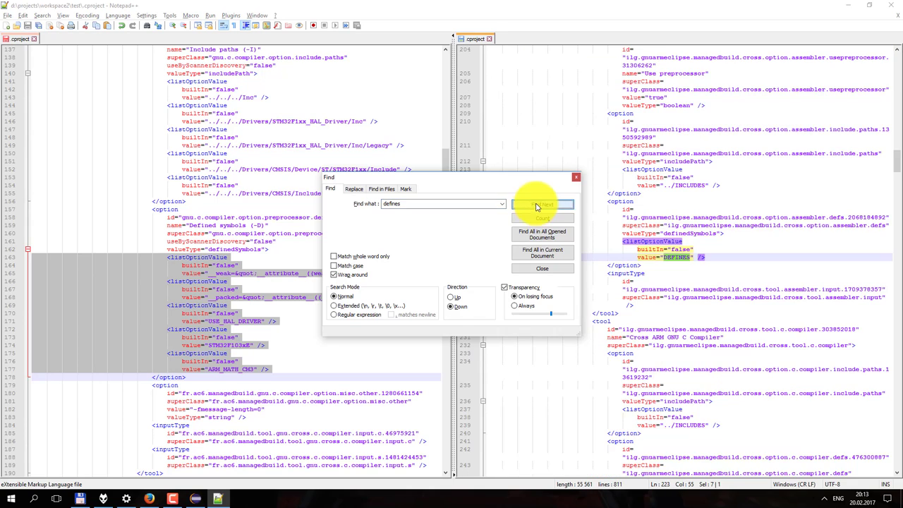
pyautogui.moveTo(509, 179); pyautogui.dragTo(397, 165)
# - Replace the assembler option's DEFINES listOptionValue entry in the root .cproject with the copied symbol entries
pyautogui.click(623, 240)
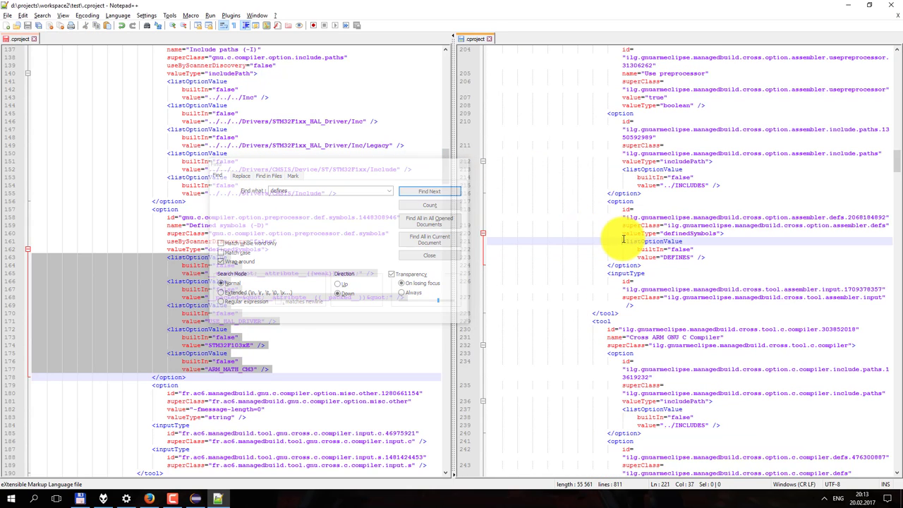
pyautogui.hotkey('shift', 'Down')
pyautogui.hotkey('shift', 'Down')
pyautogui.hotkey('shift', 'Down')
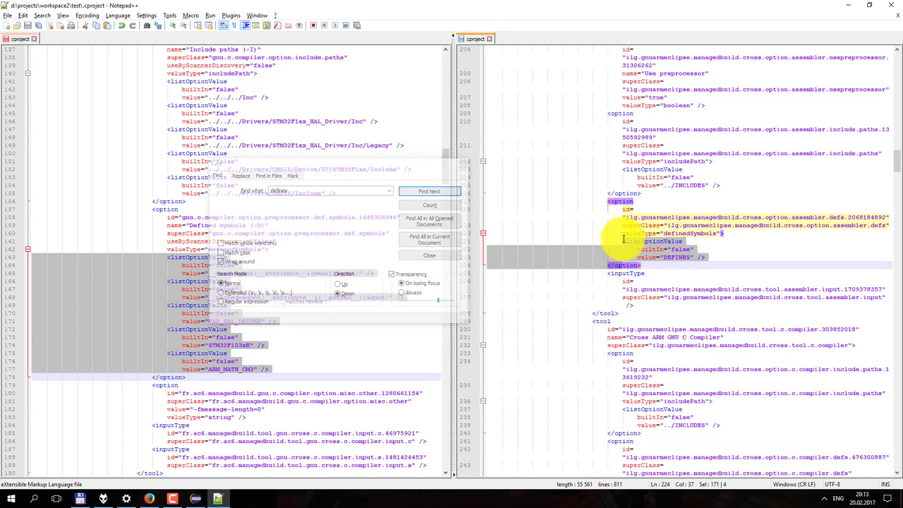
pyautogui.press('Home')
pyautogui.hotkey('shift', 'Up')
pyautogui.hotkey('shift', 'Up')
pyautogui.hotkey('shift', 'Up')
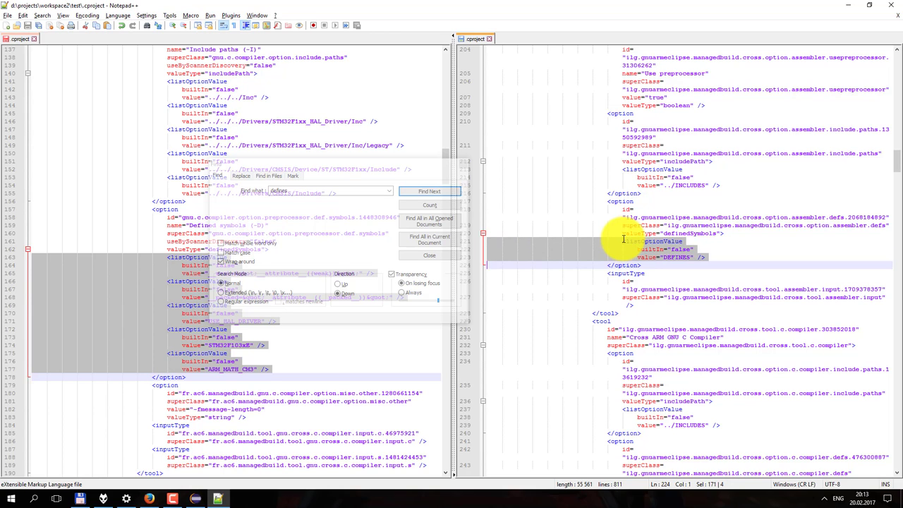
pyautogui.press('shift+Insert')
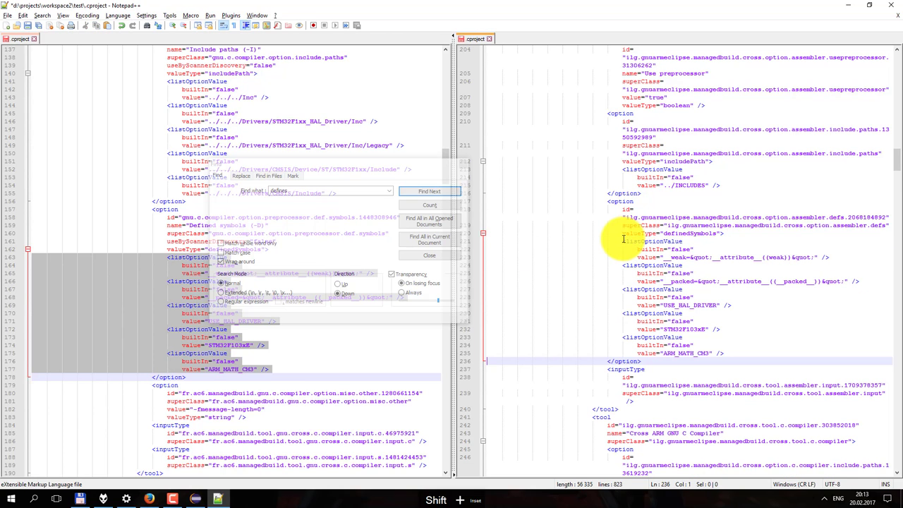
# - Replace the DEFINES listOptionValue entry of the Debug configuration's Cross ARM GNU C Compiler with the copied symbol entries
pyautogui.click(430, 191)
pyautogui.click(557, 238)
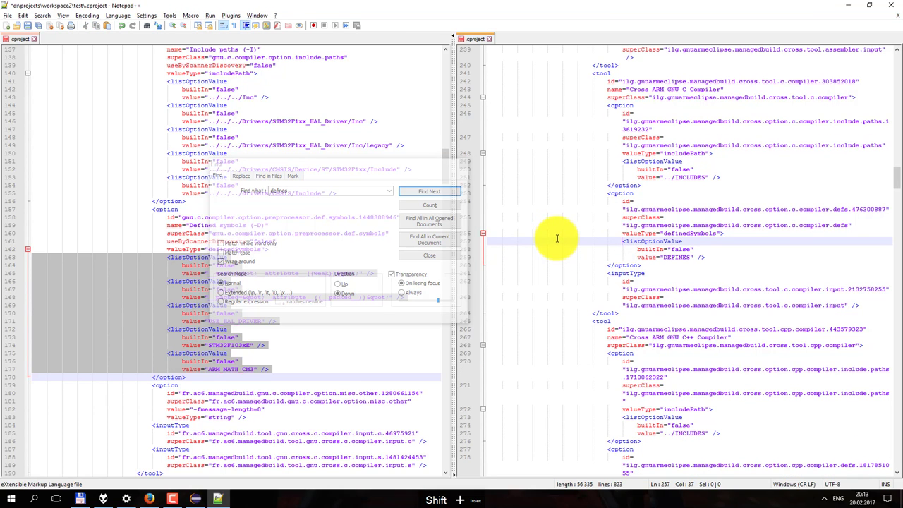
pyautogui.hotkey('shift', 'Down')
pyautogui.hotkey('shift', 'Down')
pyautogui.hotkey('shift', 'Down')
pyautogui.press('shift+Insert')
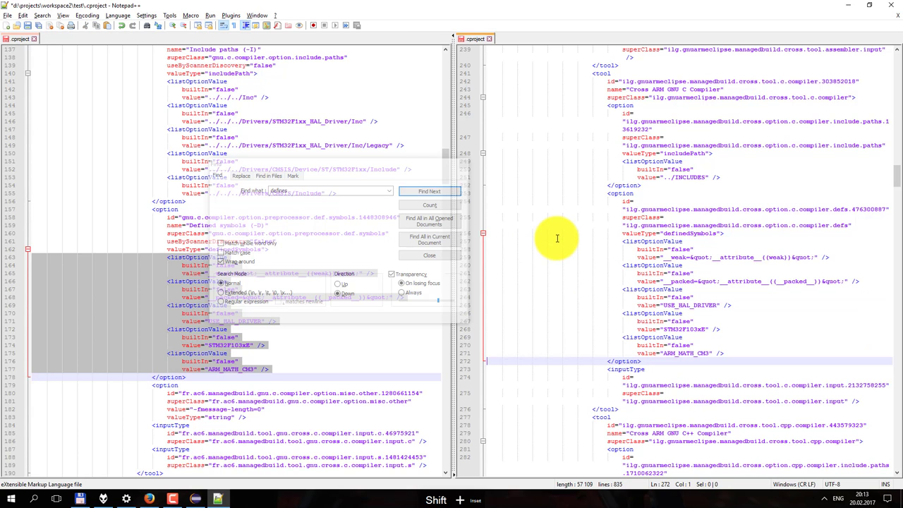
# - Replace the DEFINES listOptionValue entry of the Debug configuration's Cross ARM GNU C++ Compiler with the copied symbol entries
pyautogui.click(439, 191)
pyautogui.click(551, 240)
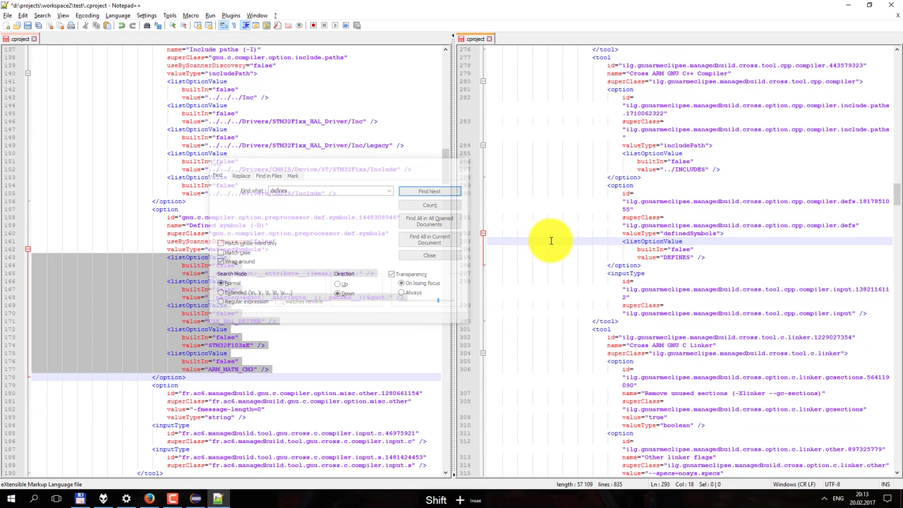
pyautogui.hotkey('shift', 'Down')
pyautogui.hotkey('shift', 'Down')
pyautogui.hotkey('shift', 'Down')
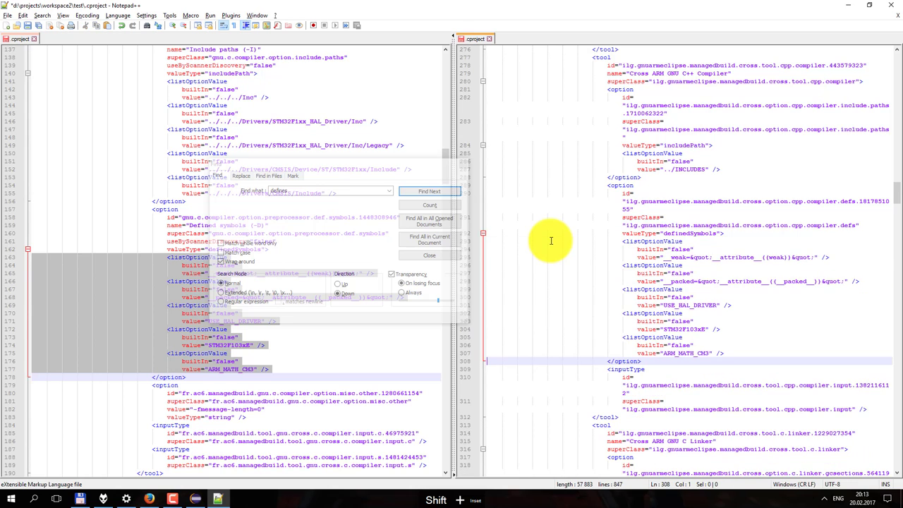
pyautogui.press('shift+Insert')
# - Find the second configuration's assembler DEFINES entry in the root .cproject and replace it with the copied symbol entries
pyautogui.click(432, 191)
pyautogui.click(541, 254)
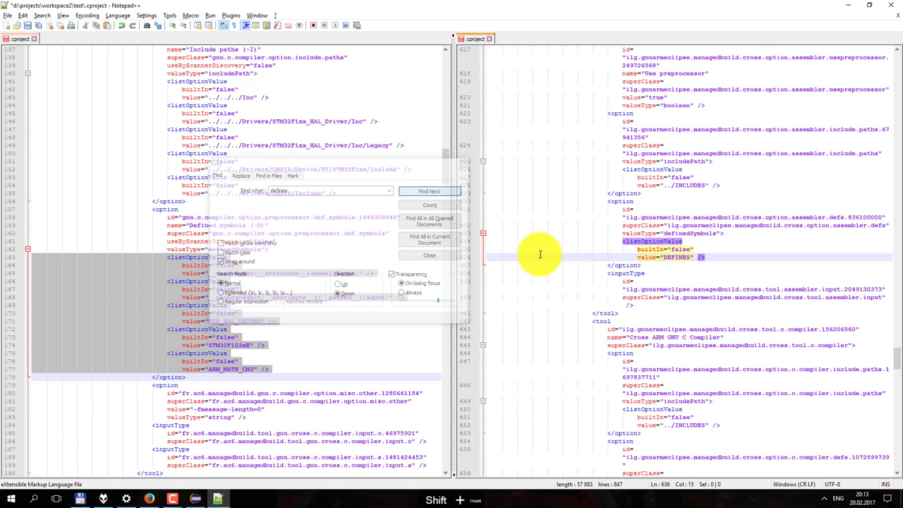
pyautogui.hotkey('shift', 'Down')
pyautogui.hotkey('shift', 'Down')
pyautogui.hotkey('shift', 'Down')
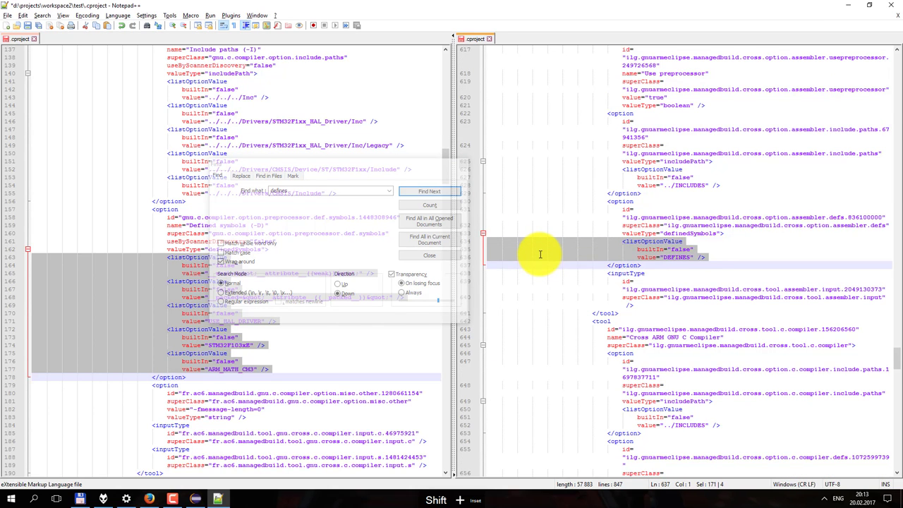
pyautogui.press('shift+Insert')
# - Replace the DEFINES entry of the second configuration's Cross ARM GNU C Compiler with the copied symbol entries
pyautogui.click(427, 192)
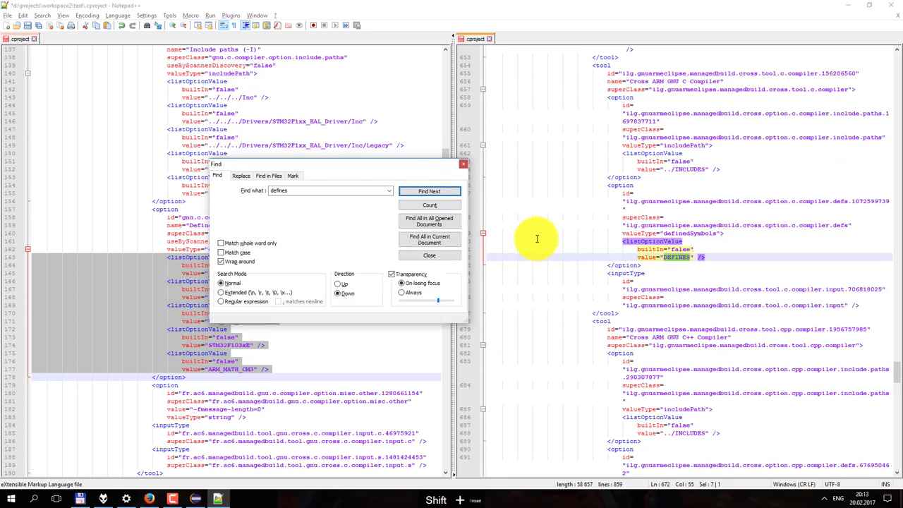
pyautogui.click(540, 241)
pyautogui.hotkey('shift', 'Down')
pyautogui.hotkey('shift', 'Down')
pyautogui.hotkey('shift', 'Down')
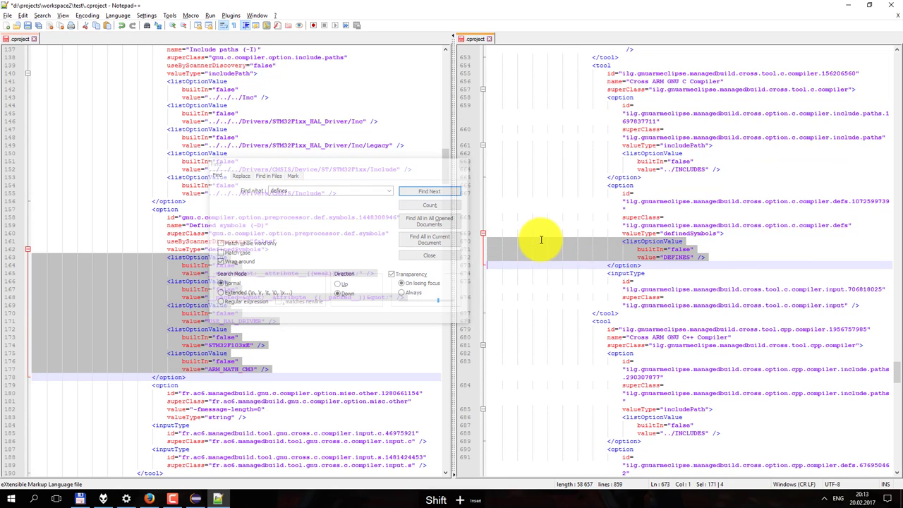
pyautogui.write('<listOptionValue builtIn="false" value="__weak=&quot;__attribute__((weak))&quot;" /> <listOptionValue builtIn="false" value="__packed=&quot;__attribute__((__packed__))&quot;" /> <listOptionValue builtIn="false" value="USE_HAL_DRIVER" /> <listOptionValue builtIn="false" value="STM32F103xE" /> <listOptionValue builtIn="false" value="ARM_MATH_CM3" />')
# - Replace the DEFINES entry of the second configuration's Cross ARM GNU C++ Compiler with the copied symbols, check for further matches and close the search
pyautogui.click(427, 191)
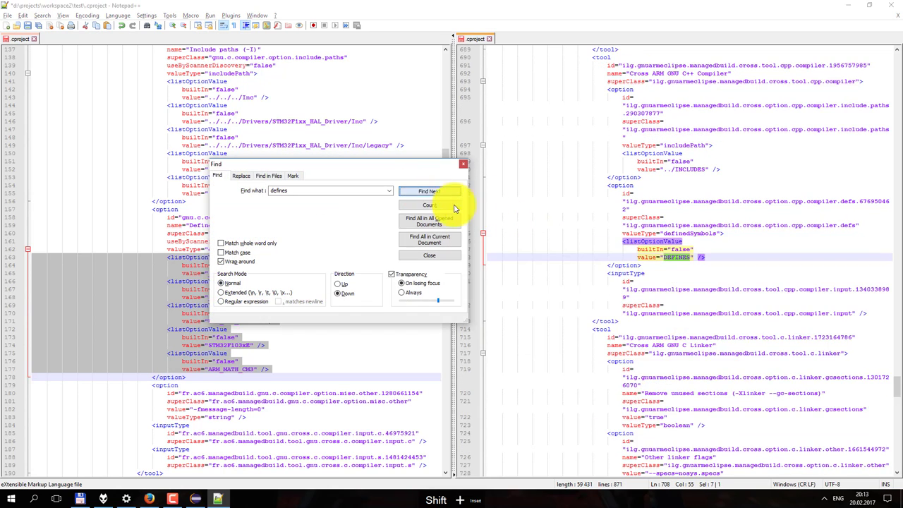
pyautogui.click(546, 237)
pyautogui.hotkey('shift', 'Down')
pyautogui.hotkey('shift', 'Down')
pyautogui.hotkey('shift', 'Down')
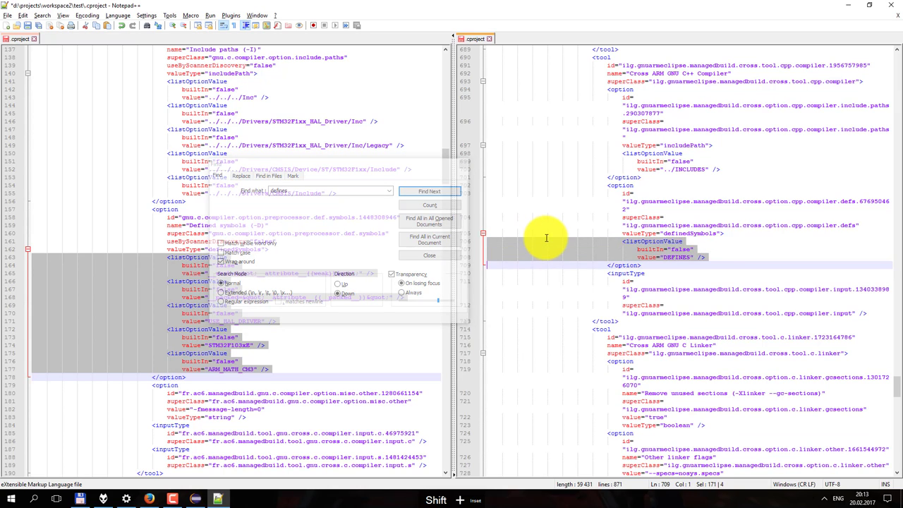
pyautogui.write('<listOptionValue builtIn="false" value="__weak=&quot;__attribute__((weak))&quot;" /> <listOptionValue builtIn="false" value="__packed=&quot;__attribute__((__packed__))&quot;" /> <listOptionValue builtIn="false" value="USE_HAL_DRIVER" /> <listOptionValue builtIn="false" value="STM32F103xE" /> <listOptionValue builtIn="false" value="ARM_MATH_CM3" />')
pyautogui.click(428, 192)
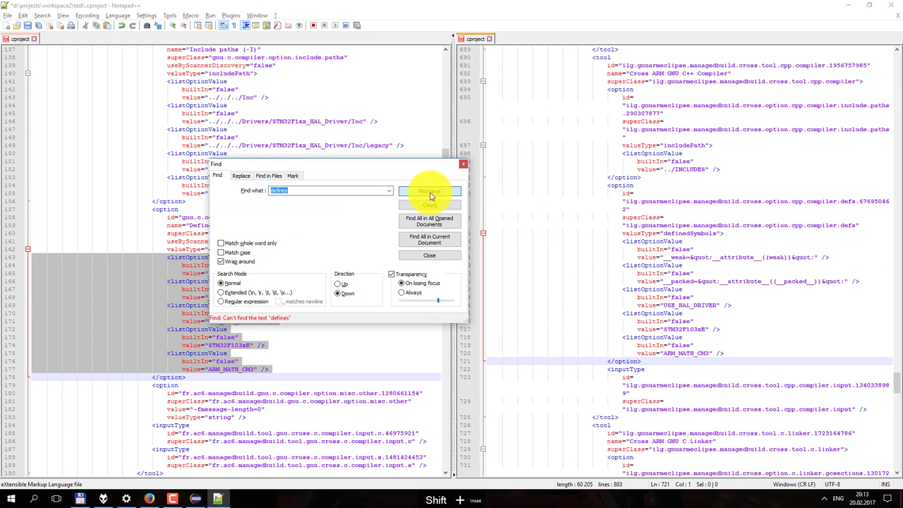
pyautogui.press('Escape')
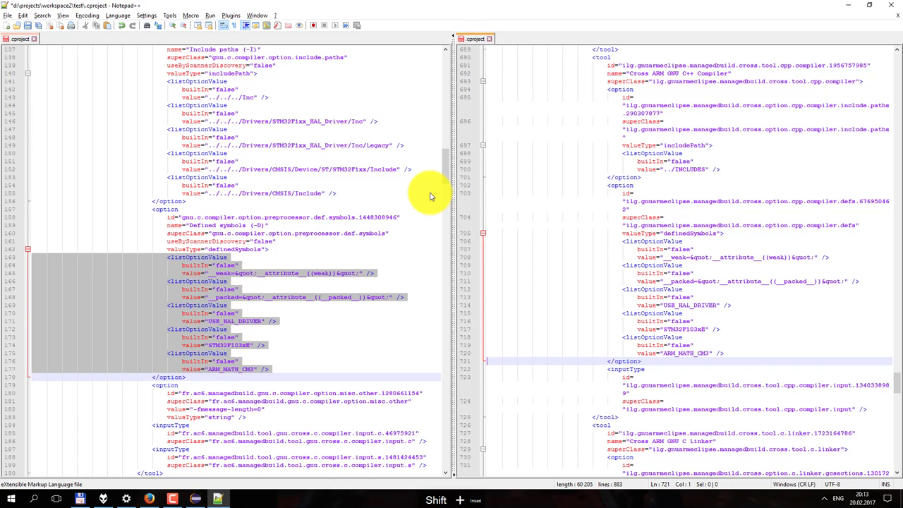
# - Switch to Firefox, select the ${ProjDirPath} prefix in the article's replacement include paths, and return to Notepad++
pyautogui.click(232, 105)
pyautogui.click(149, 497)
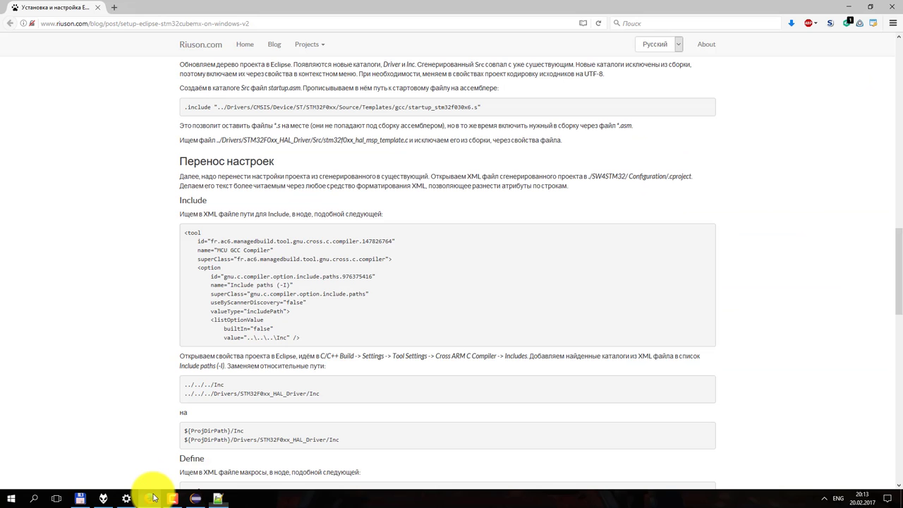
pyautogui.moveTo(185, 430); pyautogui.dragTo(212, 429)
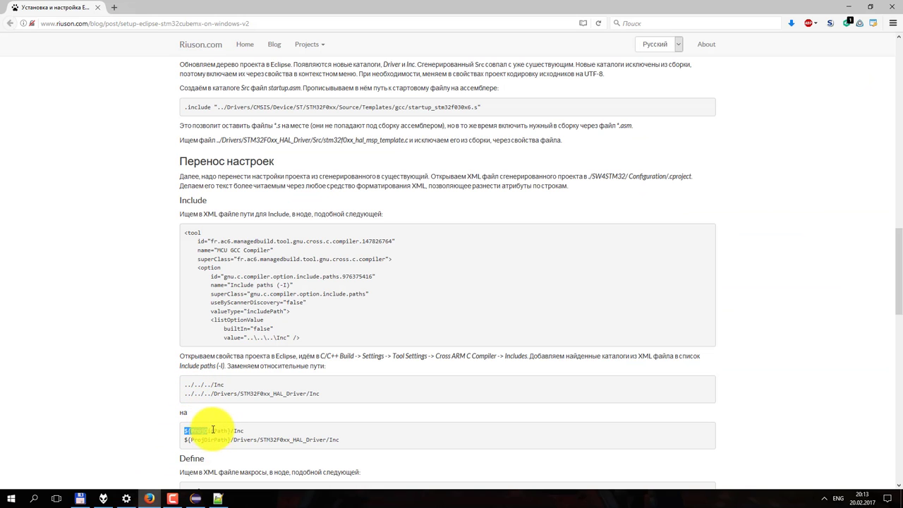
pyautogui.hotkey('alt', 'Tab')
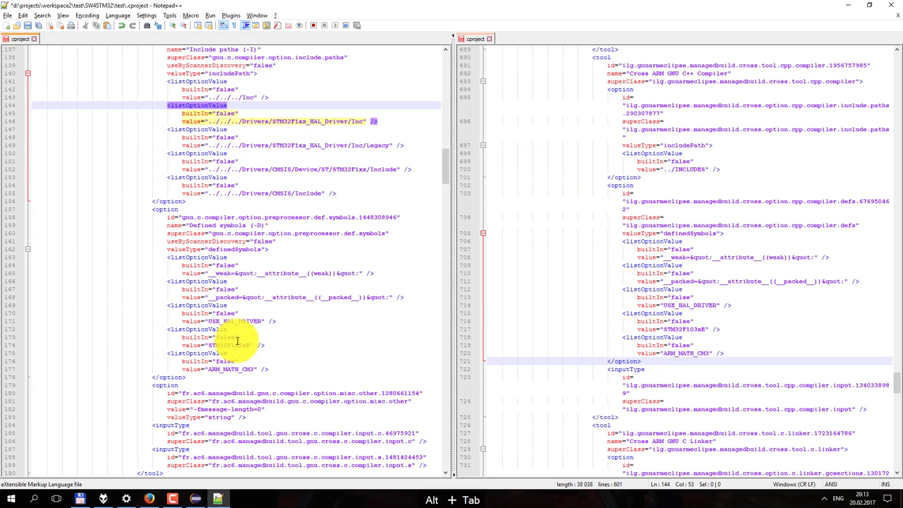
# - Replace the ../../.. prefix of all five include paths in the generated SW4STM32 .cproject with ${ProjDirPath}
pyautogui.moveTo(208, 98); pyautogui.dragTo(235, 193)
pyautogui.write('${ProjDirPath}/')
pyautogui.write('${ProjDirPath}')
pyautogui.write('${ProjDirPath}')
pyautogui.write('${ProjDirPath}')
pyautogui.write('${ProjDirPath}')
# - Copy all five include-path listOptionValue entries, from ${ProjDirPath}/Inc through ${ProjDirPath}/Drivers/CMSIS/Include, in the generated .cproject
pyautogui.click(281, 88)
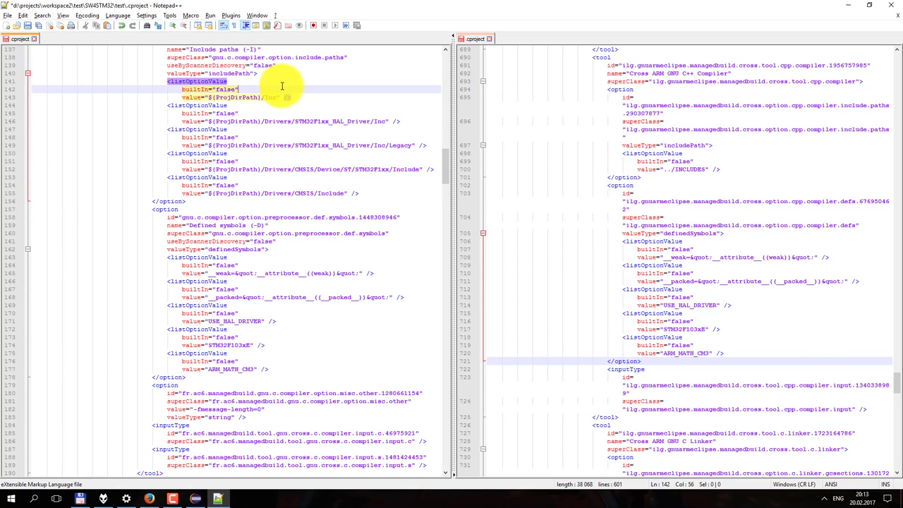
pyautogui.press('Up')
pyautogui.press('Home')
pyautogui.hotkey('shift', 'Down')
pyautogui.hotkey('shift', 'Down')
pyautogui.hotkey('shift', 'Down')
pyautogui.hotkey('shift', 'Down')
pyautogui.hotkey('shift', 'Down')
pyautogui.hotkey('shift', 'Down')
pyautogui.hotkey('shift', 'Down')
pyautogui.hotkey('shift', 'Down')
pyautogui.hotkey('shift', 'Down')
pyautogui.hotkey('shift', 'Down')
pyautogui.hotkey('shift', 'Down')
pyautogui.hotkey('shift', 'Down')
pyautogui.hotkey('shift', 'Down')
pyautogui.hotkey('shift', 'Down')
pyautogui.hotkey('shift', 'Down')
pyautogui.hotkey('ctrl', 'c')
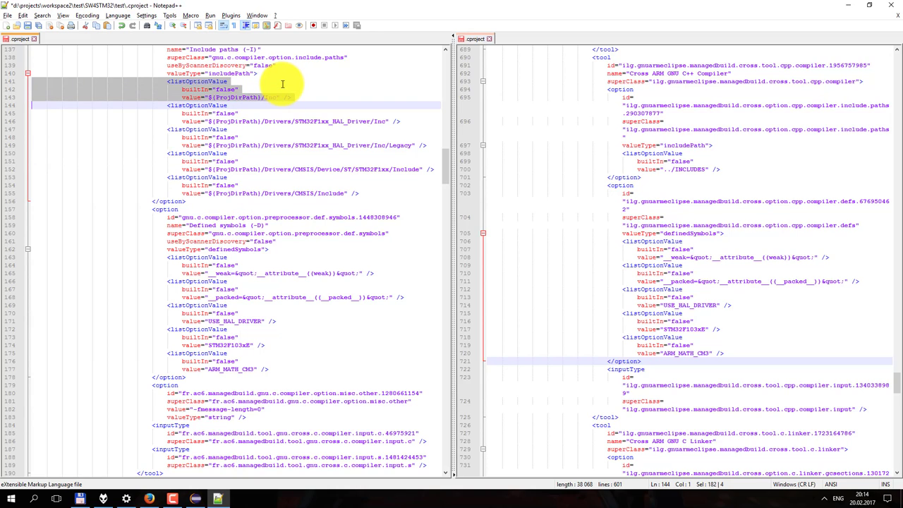
pyautogui.hotkey('shift', 'Down')
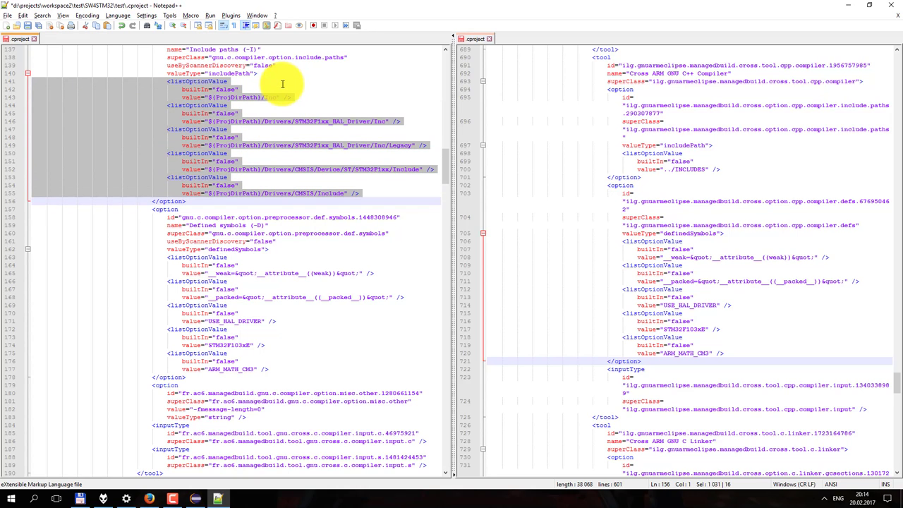
# - Search the root .cproject from its beginning for "includes"
pyautogui.click(593, 90)
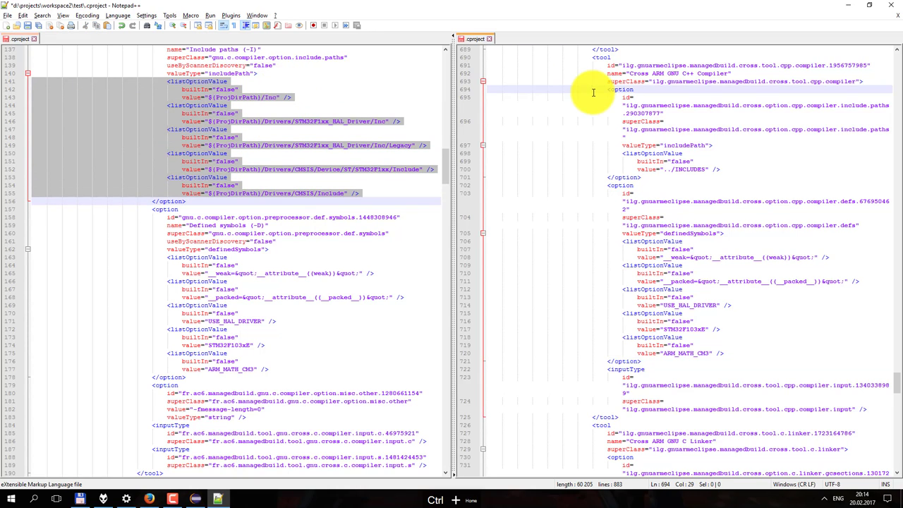
pyautogui.hotkey('ctrl', 'Home')
pyautogui.hotkey('ctrl', 'f')
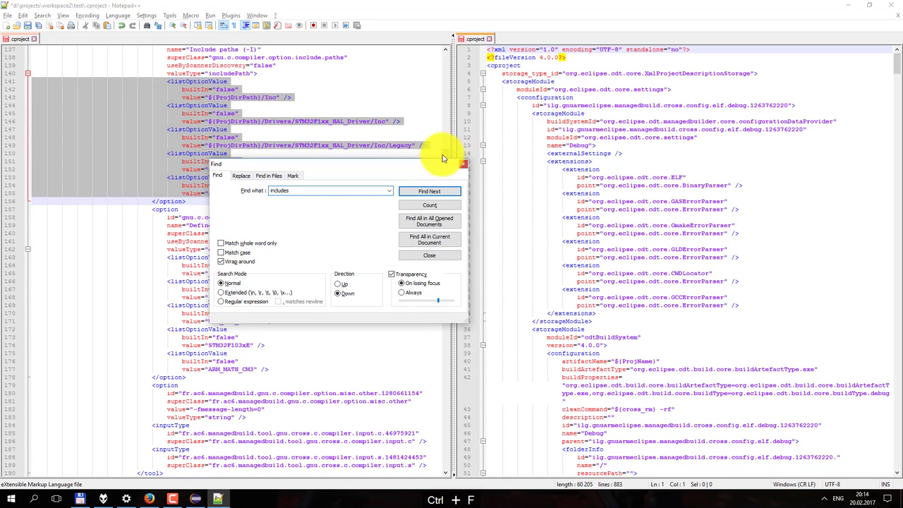
pyautogui.click(431, 191)
# - Replace the ../INCLUDES listOptionValue entry of the Debug configuration's Cross ARM GNU Assembler with the copied include-path entries
pyautogui.click(647, 237)
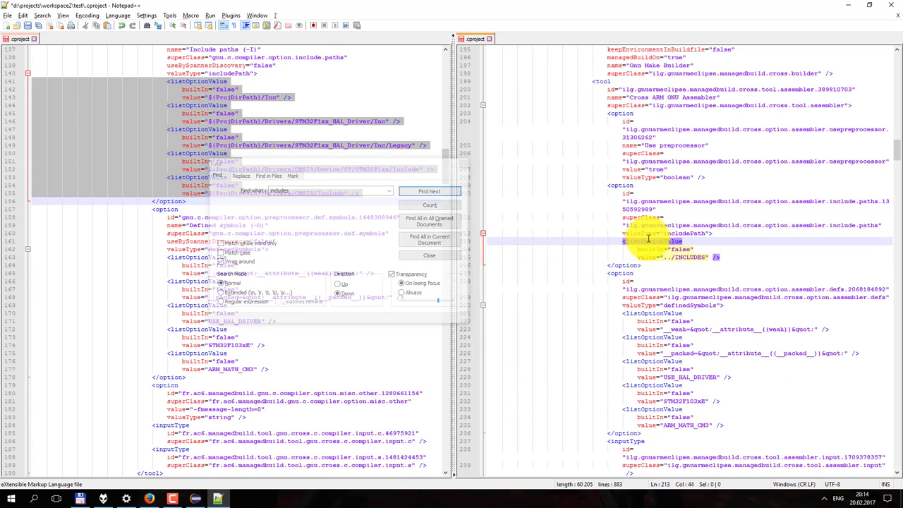
pyautogui.hotkey('shift', 'Down')
pyautogui.hotkey('shift', 'Down')
pyautogui.hotkey('shift', 'Down')
pyautogui.hotkey('ctrl', 'v')
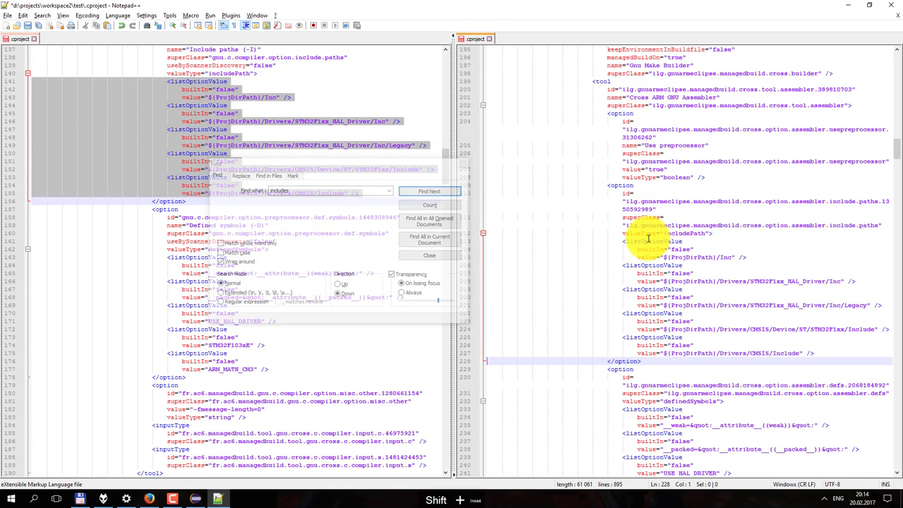
# - Replace the ../INCLUDES entry of the Debug configuration's Cross ARM GNU C Compiler with the copied include-path entries
pyautogui.click(429, 190)
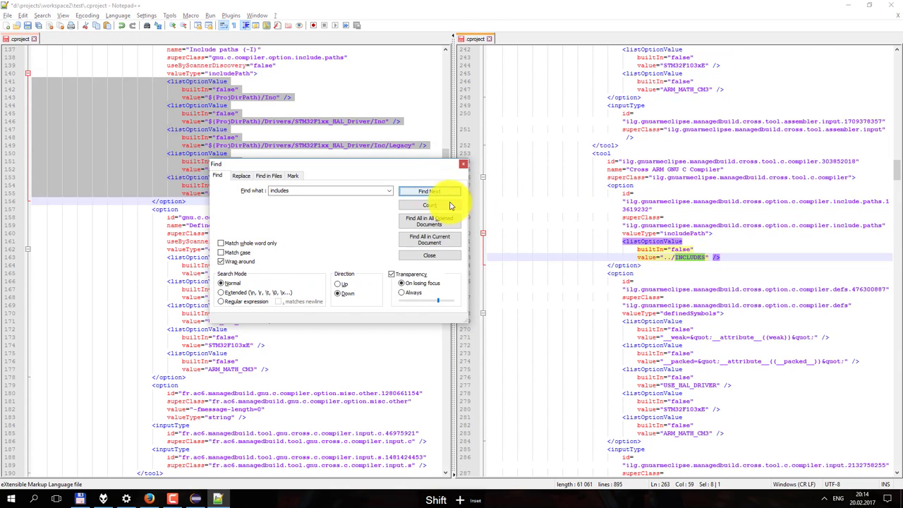
pyautogui.click(591, 245)
pyautogui.hotkey('shift', 'Down')
pyautogui.hotkey('shift', 'Down')
pyautogui.hotkey('shift', 'Down')
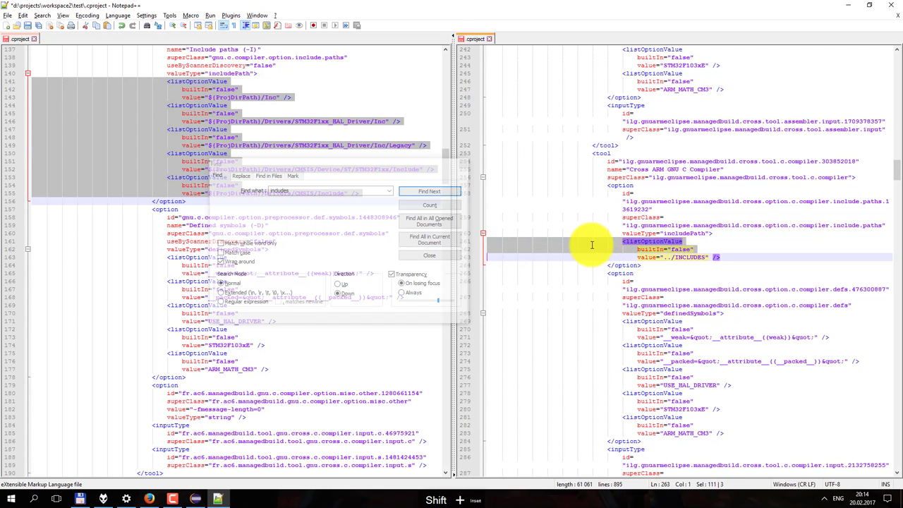
pyautogui.hotkey('ctrl', 'v')
# - Replace the ../INCLUDES entry of the Debug configuration's Cross ARM GNU C++ Compiler with the copied include-path entries
pyautogui.click(429, 190)
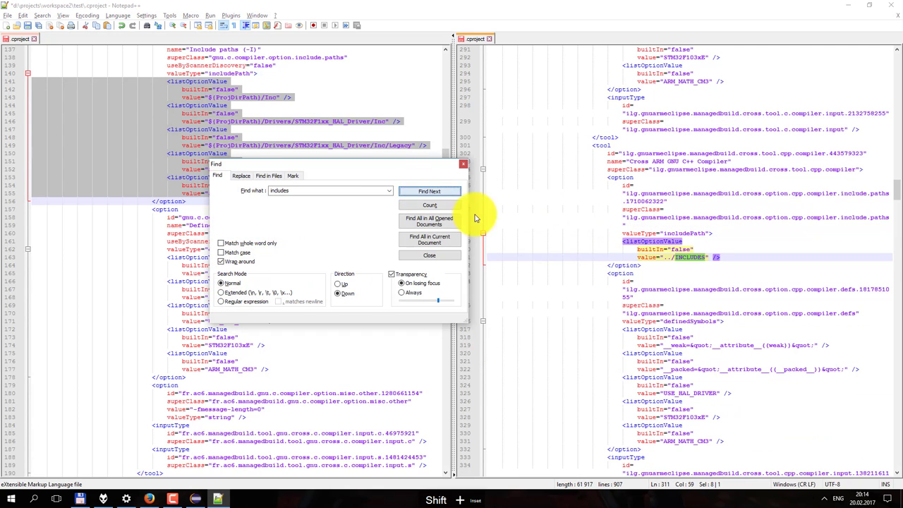
pyautogui.click(562, 235)
pyautogui.press('Down')
pyautogui.press('Home')
pyautogui.hotkey('shift', 'Down')
pyautogui.hotkey('shift', 'Down')
pyautogui.hotkey('shift', 'Down')
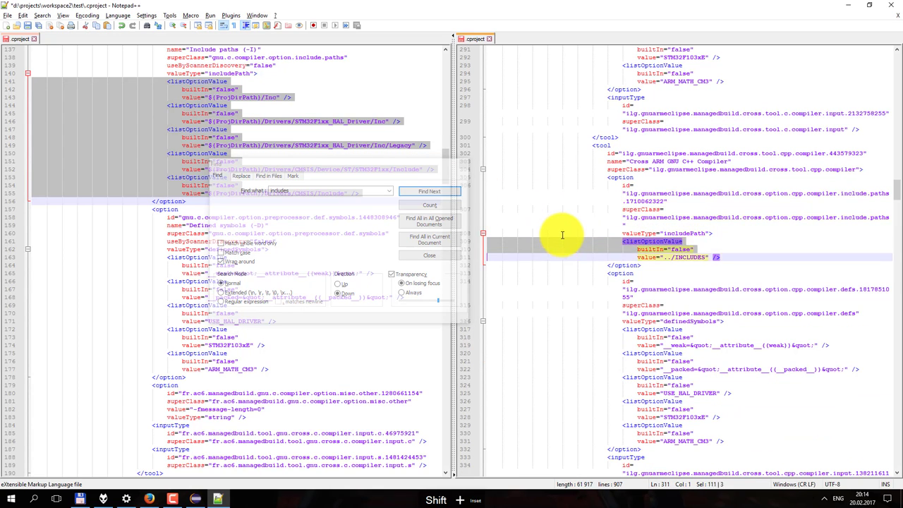
pyautogui.hotkey('ctrl', 'v')
# - Find the second configuration's assembler ../INCLUDES entry in the root .cproject and replace it with the copied include-path entries
pyautogui.click(434, 191)
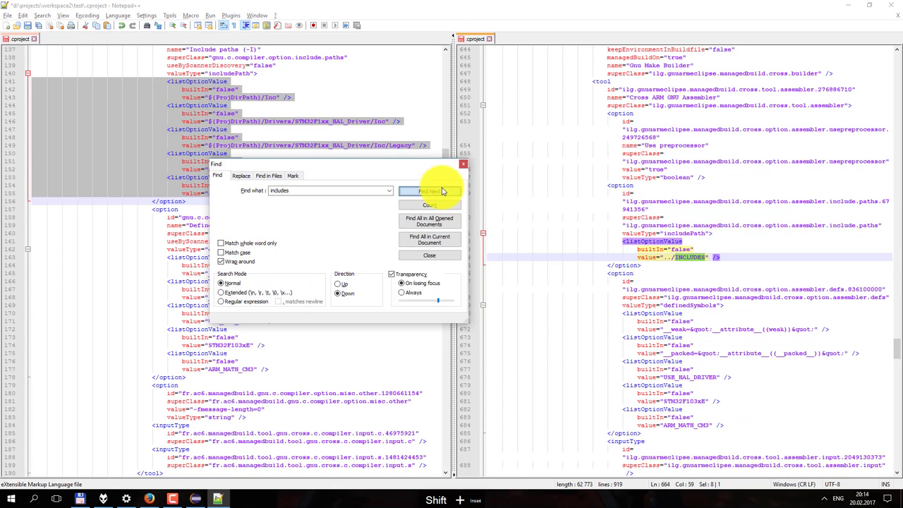
pyautogui.click(575, 241)
pyautogui.hotkey('shift', 'Down')
pyautogui.hotkey('shift', 'Down')
pyautogui.hotkey('shift', 'Down')
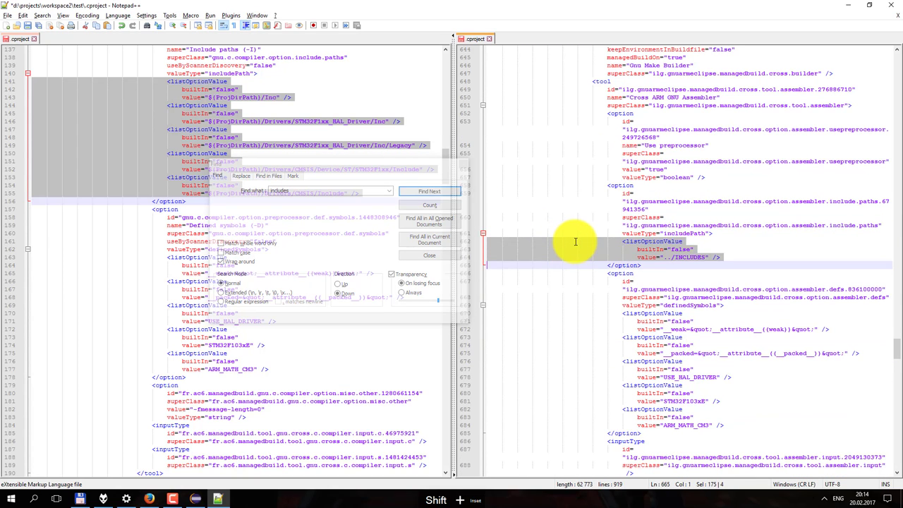
pyautogui.hotkey('ctrl', 'v')
# - Replace the ../INCLUDES entry of the second configuration's Cross ARM GNU C Compiler with the copied include-path entries
pyautogui.click(431, 192)
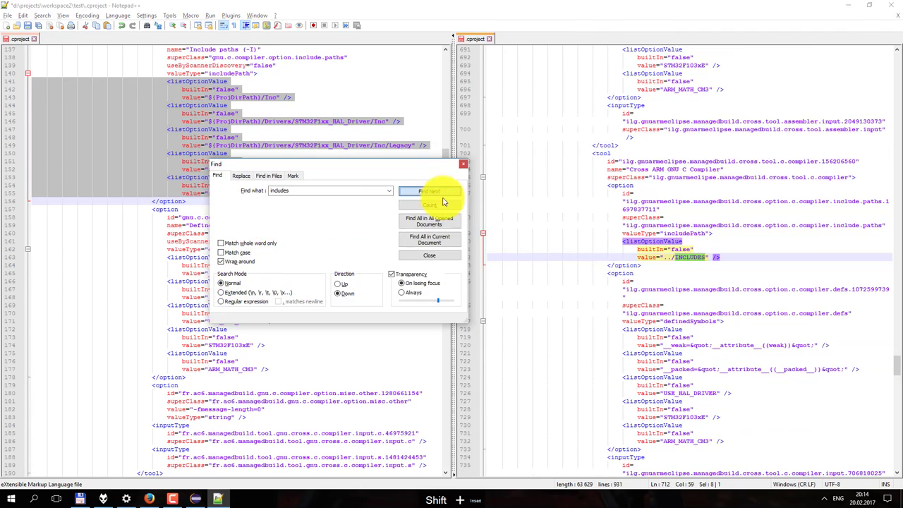
pyautogui.click(549, 242)
pyautogui.hotkey('shift', 'Down')
pyautogui.hotkey('shift', 'Down')
pyautogui.hotkey('shift', 'Down')
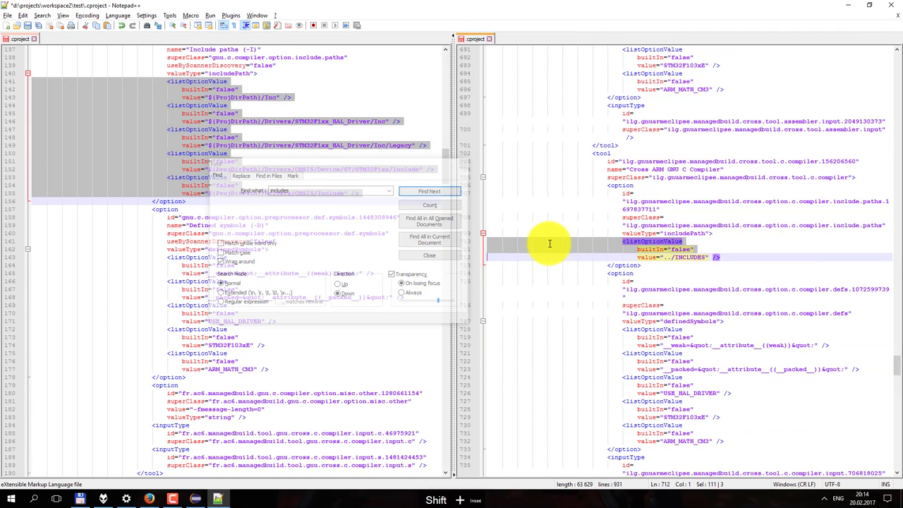
pyautogui.hotkey('ctrl', 'v')
# - Replace the ../INCLUDES entry of the second configuration's C++ compiler with the copied include paths, check for further matches and close the search
pyautogui.click(429, 191)
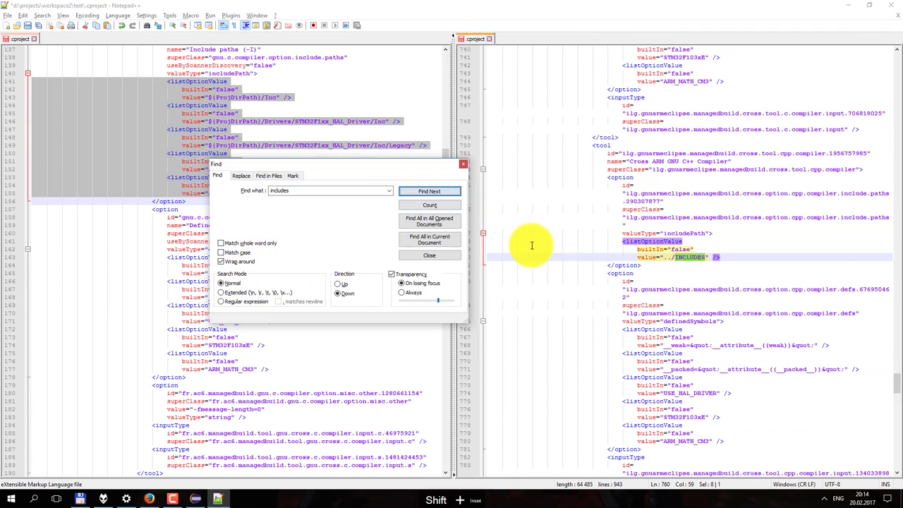
pyautogui.click(550, 243)
pyautogui.hotkey('shift', 'Down')
pyautogui.hotkey('shift', 'Down')
pyautogui.hotkey('shift', 'Down')
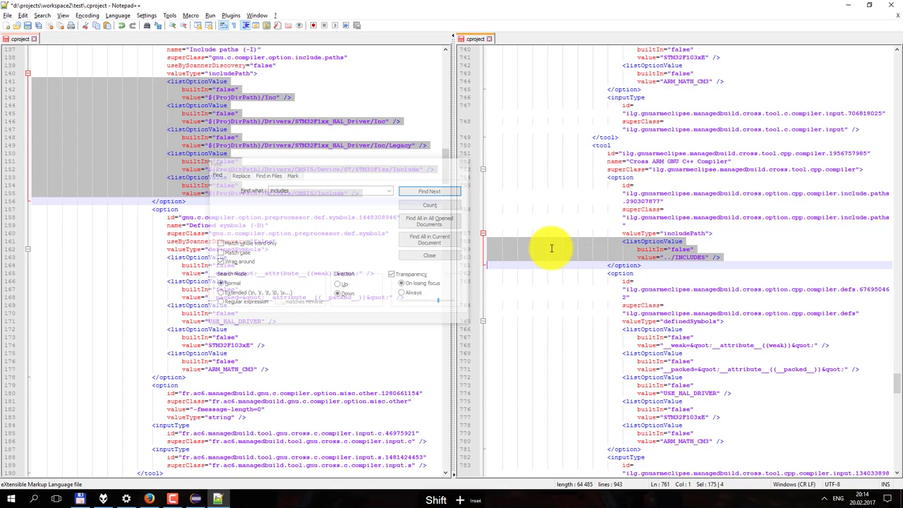
pyautogui.hotkey('ctrl', 'v')
pyautogui.click(434, 193)
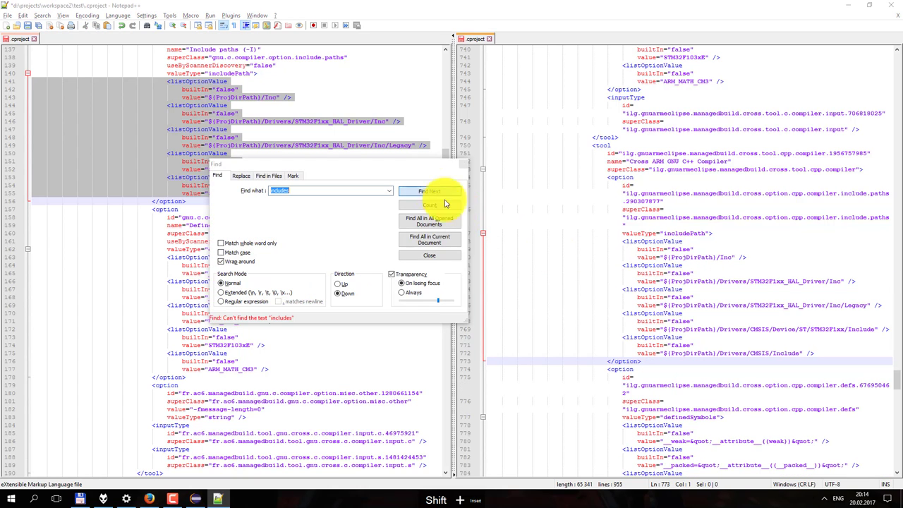
pyautogui.click(464, 166)
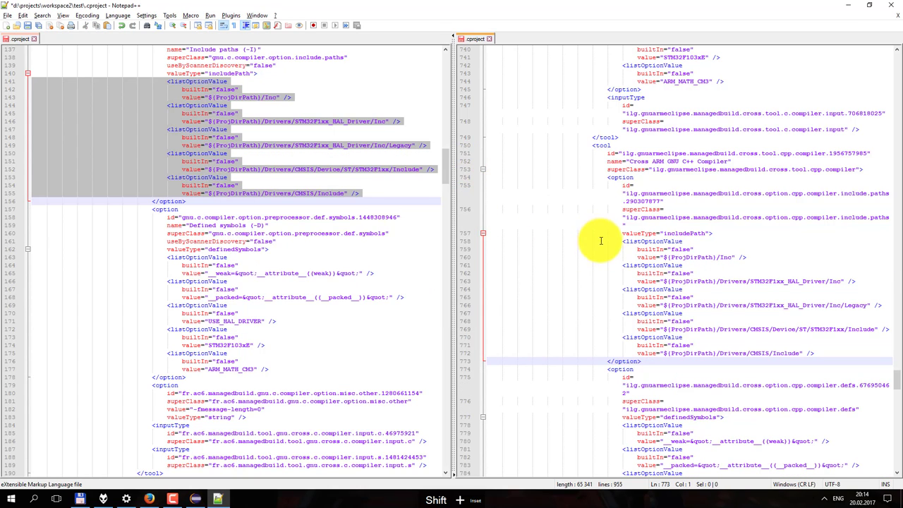
pyautogui.click(605, 258)
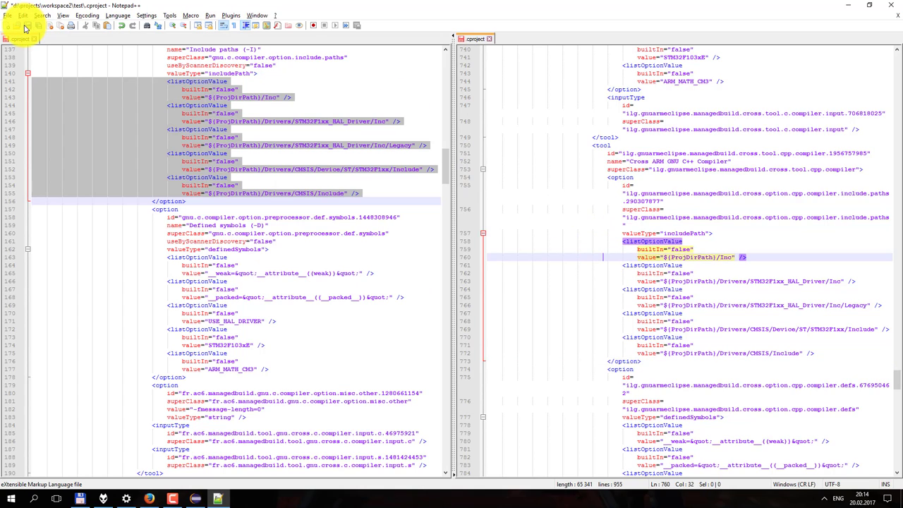
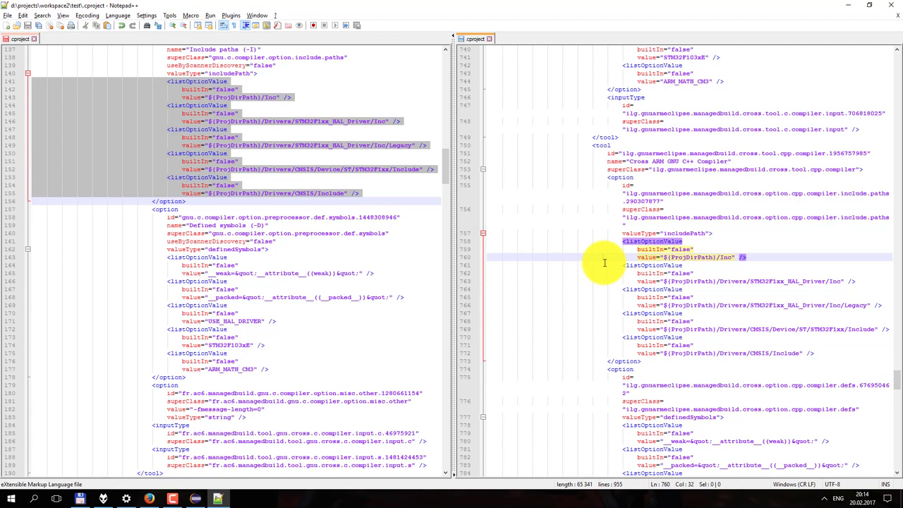
# - Close the .cproject editor, switch to Eclipse, open the closed test project and refresh its contents
pyautogui.click(888, 9)
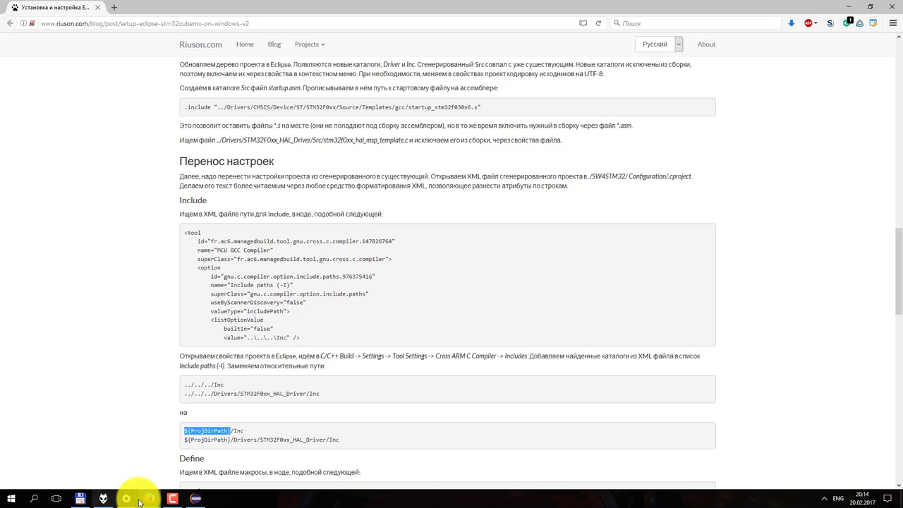
pyautogui.click(199, 495)
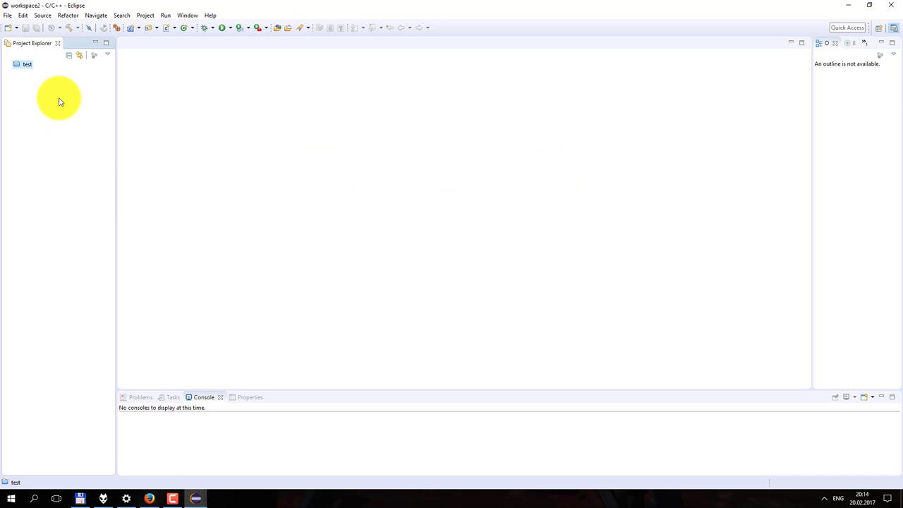
pyautogui.rightClick(25, 65)
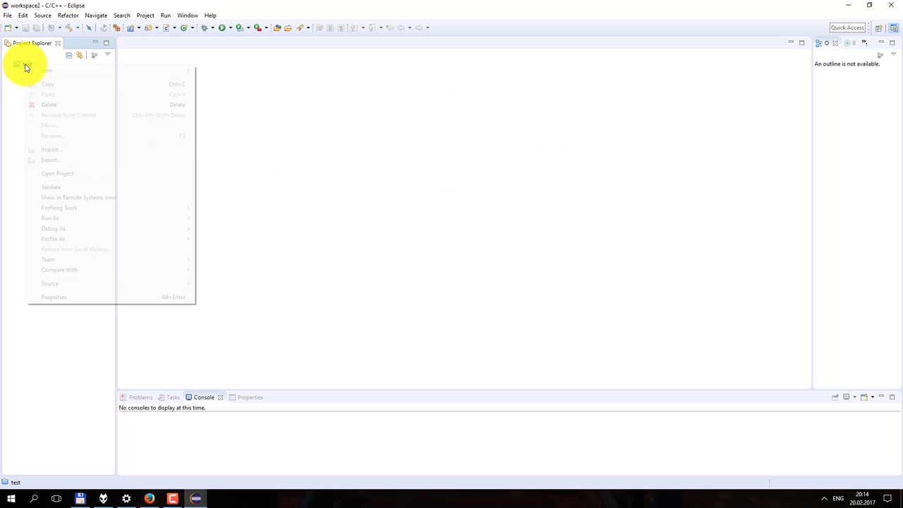
pyautogui.click(70, 174)
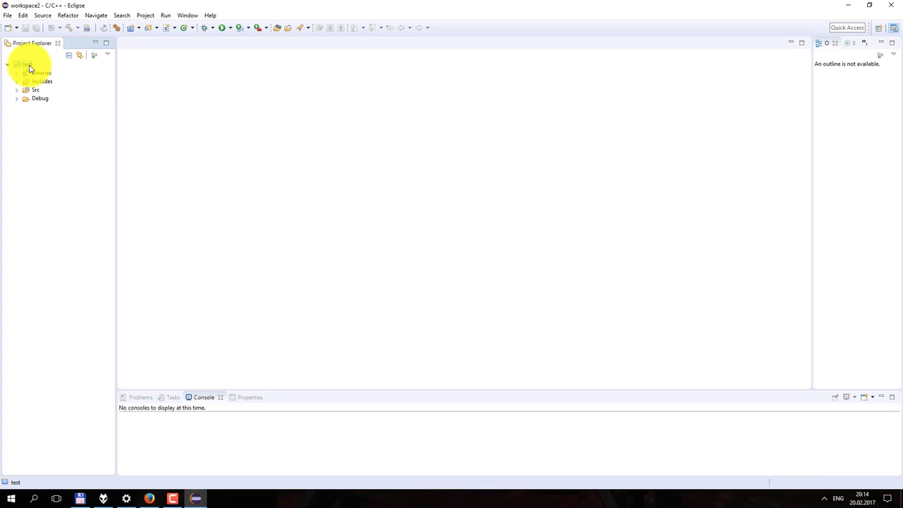
pyautogui.rightClick(29, 67)
pyautogui.click(73, 219)
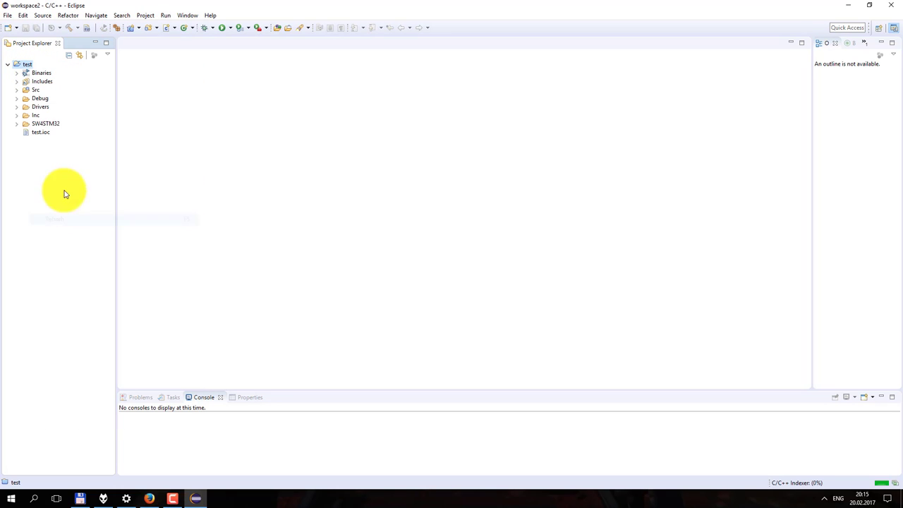
# - Create a source file named startup.asm in the Src folder and replace its template comment with an .include directive
pyautogui.click(18, 92)
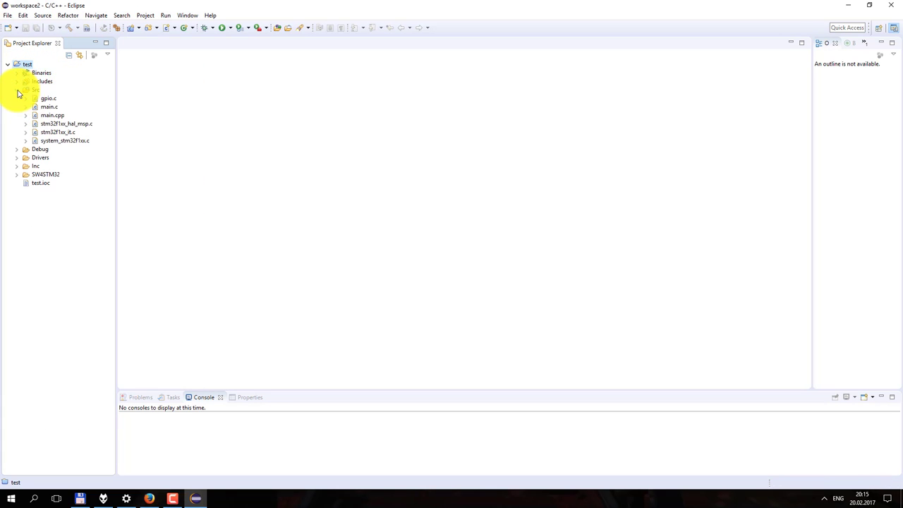
pyautogui.rightClick(34, 90)
pyautogui.moveTo(56, 99)
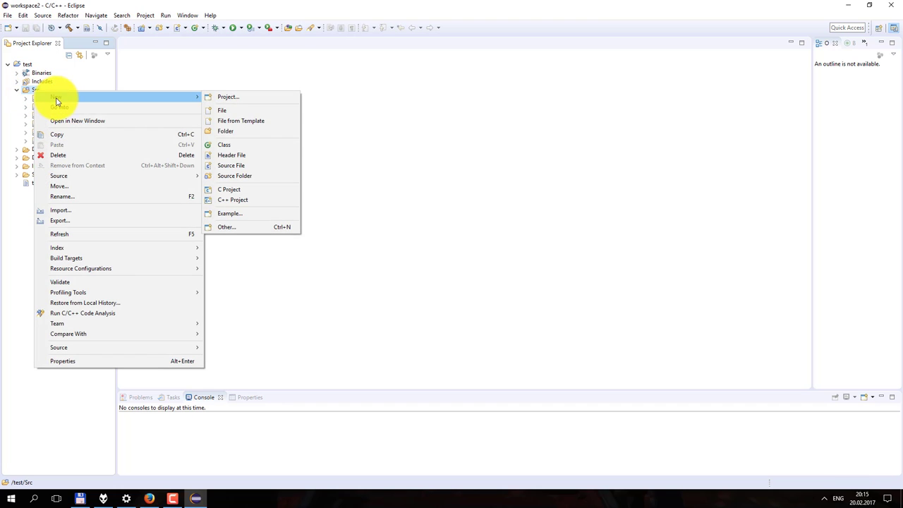
pyautogui.click(247, 170)
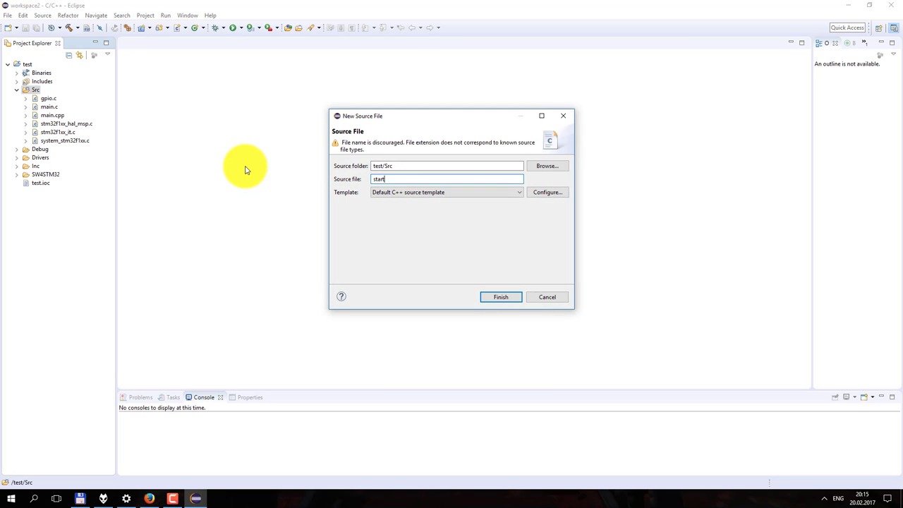
pyautogui.write('startup.asm')
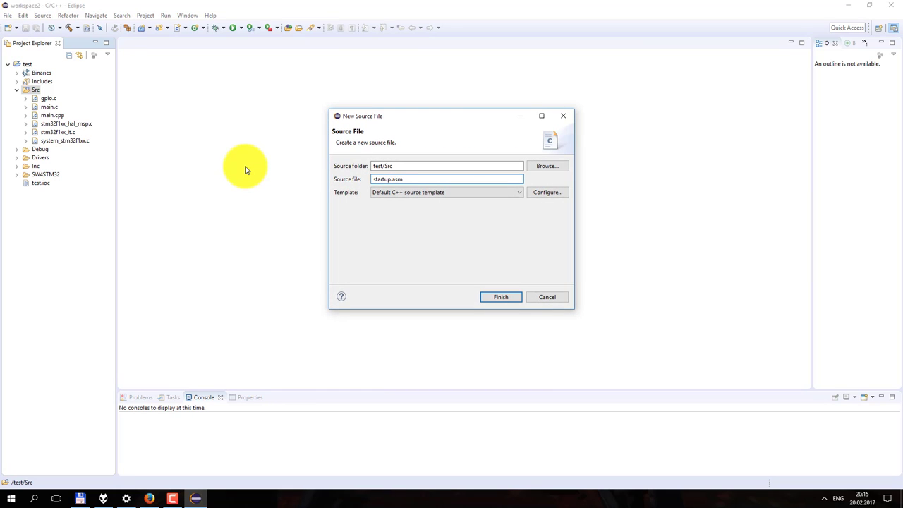
pyautogui.press('Return')
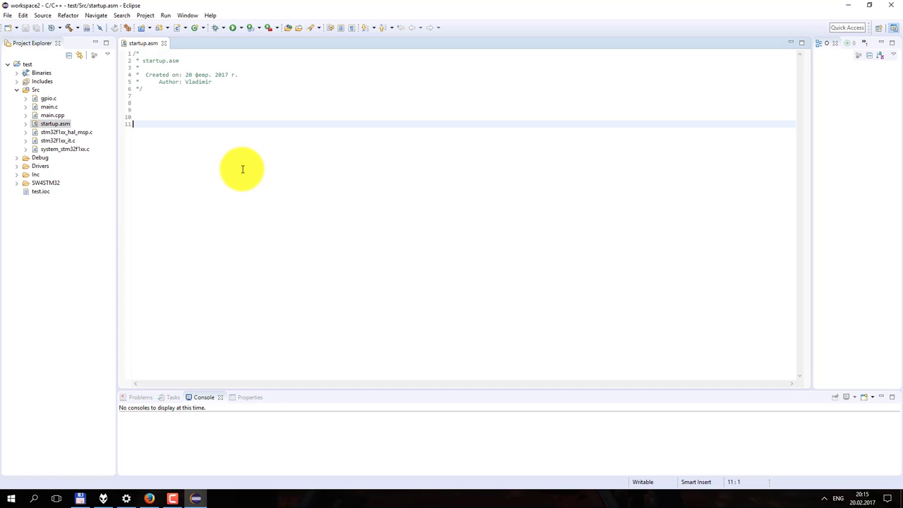
pyautogui.hotkey('ctrl', 'a')
pyautogui.press('Delete')
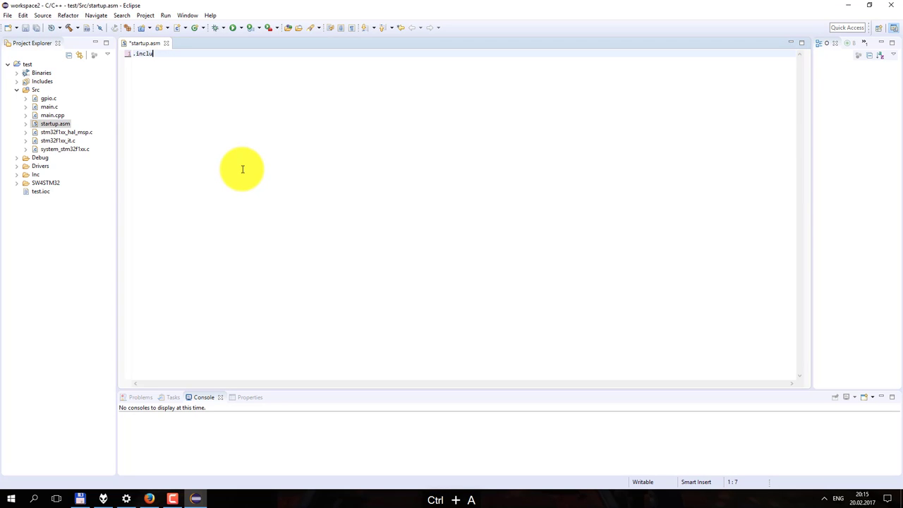
# - Locate and select the startup_stm32f103xe.s file in Drivers/CMSIS/Device/ST/STM32F1xx/Source/Templates/gcc
pyautogui.click(19, 169)
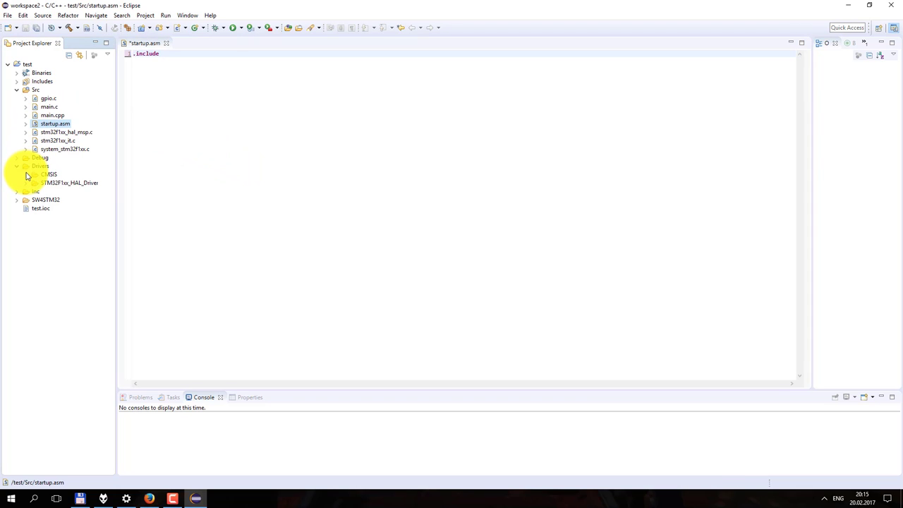
pyautogui.click(26, 174)
pyautogui.click(34, 183)
pyautogui.click(43, 191)
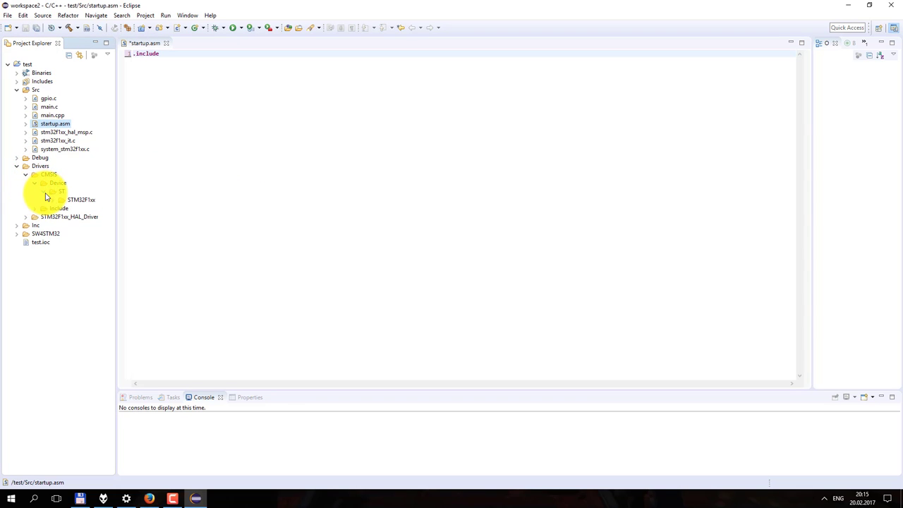
pyautogui.click(52, 200)
pyautogui.click(61, 217)
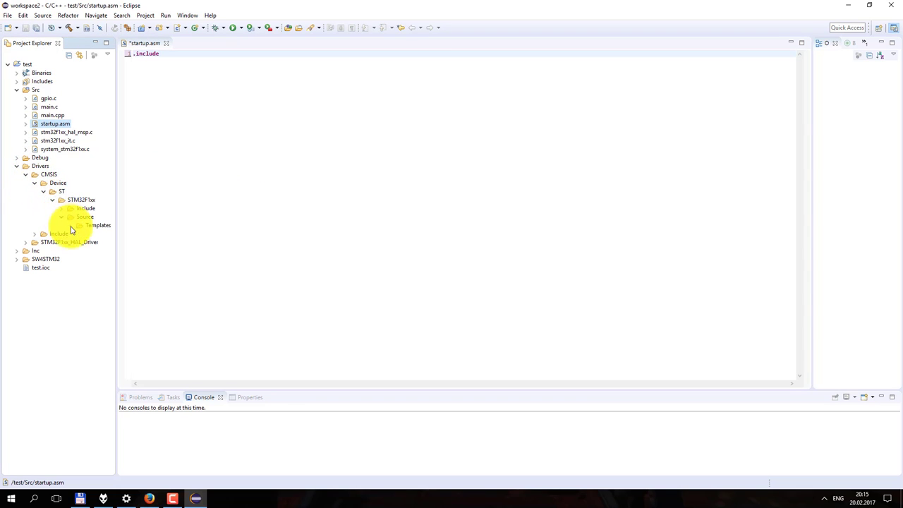
pyautogui.click(70, 225)
pyautogui.click(79, 234)
pyautogui.click(104, 243)
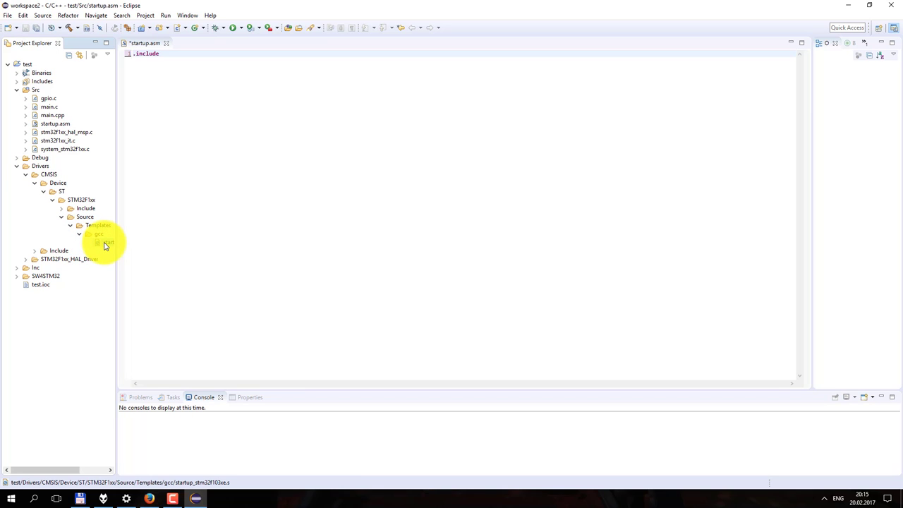
# - Copy the startup_stm32f103xe.s path from its resource properties, starting at Drivers, and close the properties
pyautogui.rightClick(104, 243)
pyautogui.click(190, 482)
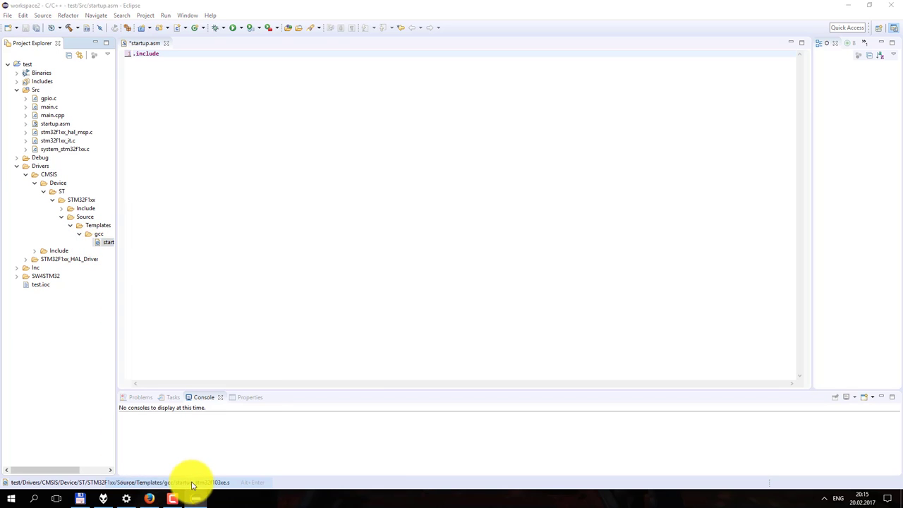
pyautogui.click(286, 105)
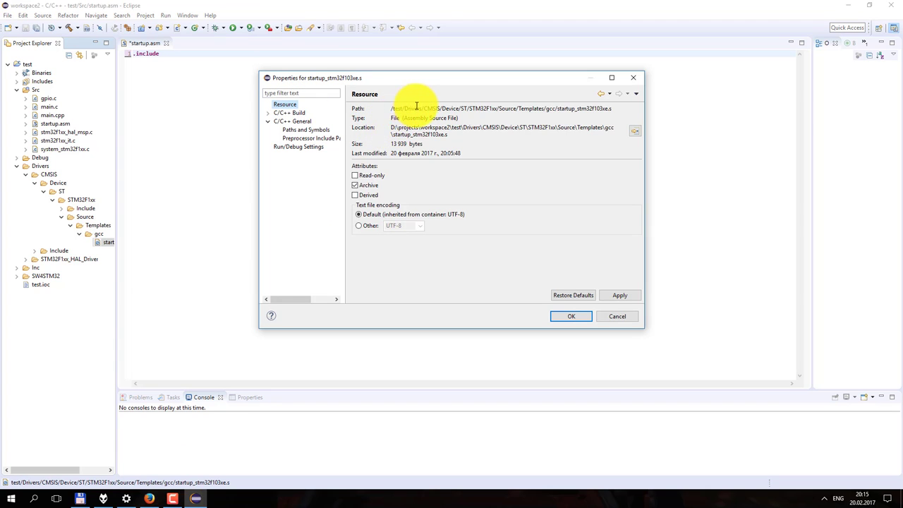
pyautogui.moveTo(392, 108); pyautogui.dragTo(629, 105)
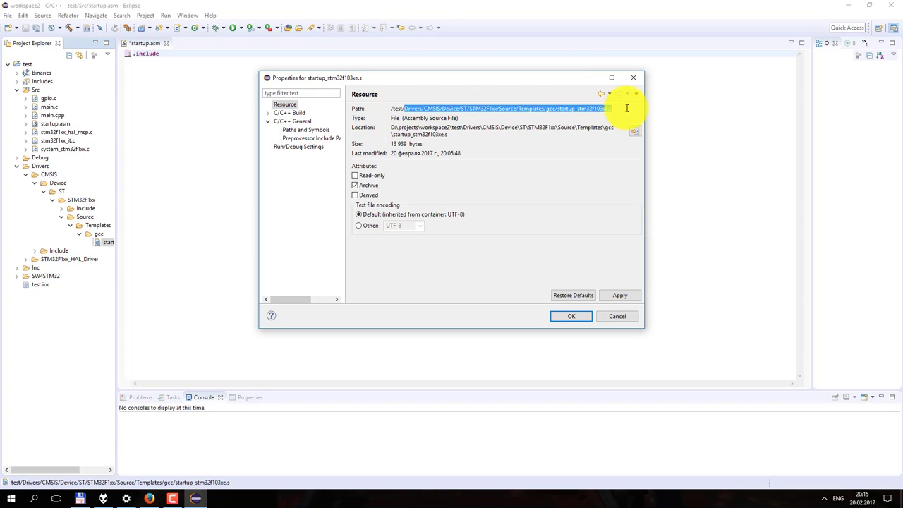
pyautogui.hotkey('ctrl', 'c')
pyautogui.click(633, 77)
# - Complete the directive as .include "../Drivers/CMSIS/Device/ST/STM32F1xx/Source/Templates/gcc/startup_stm32f103xe.s", save startup.asm and close it
pyautogui.click(467, 107)
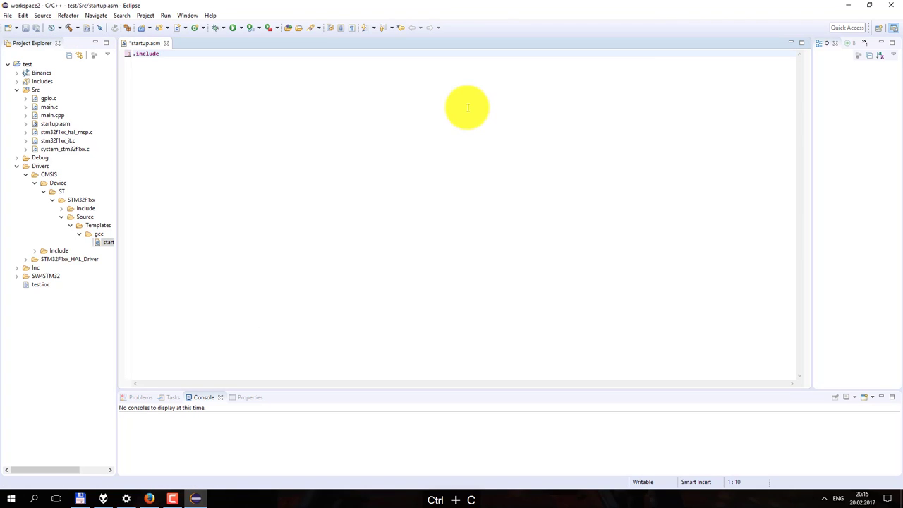
pyautogui.write('"../')
pyautogui.hotkey('ctrl', 'v')
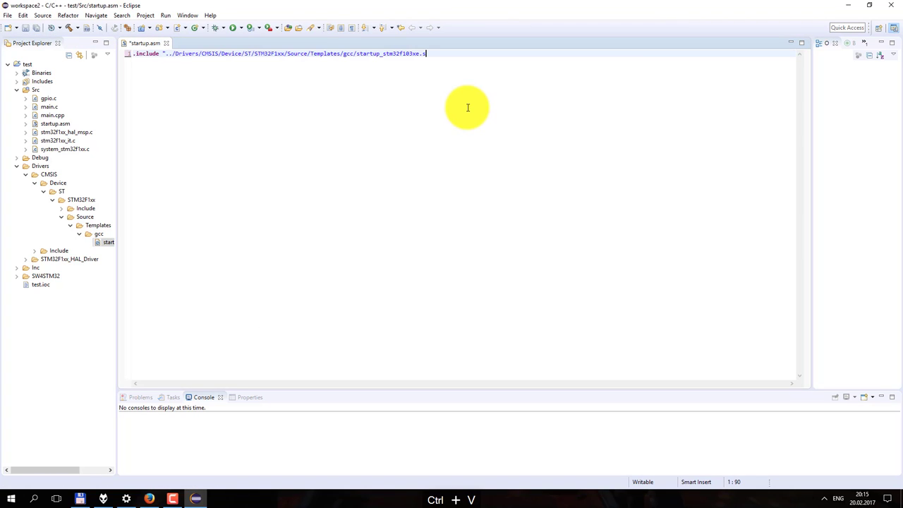
pyautogui.write('"')
pyautogui.press('Return')
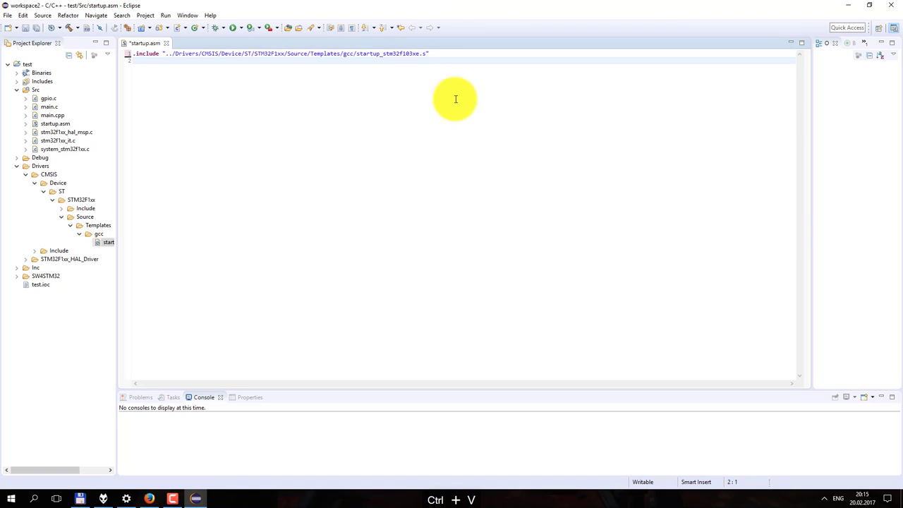
pyautogui.hotkey('ctrl', 's')
pyautogui.click(155, 500)
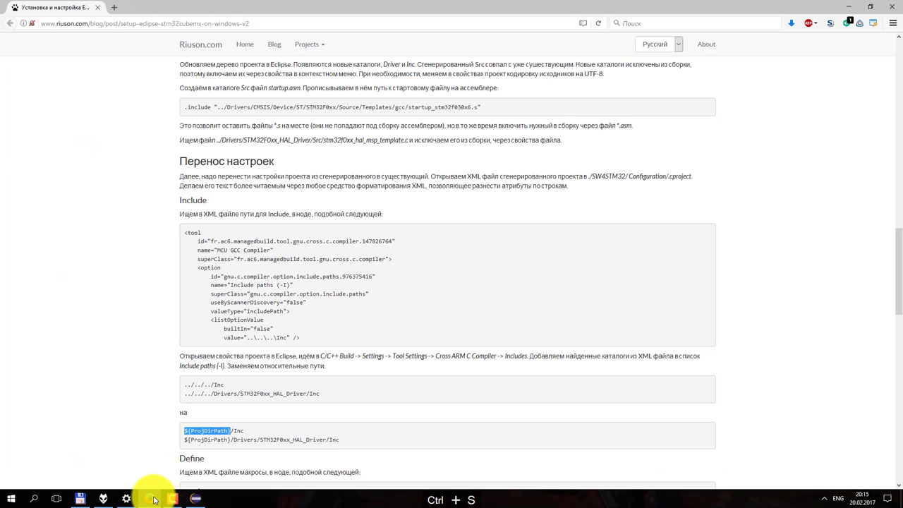
pyautogui.click(154, 500)
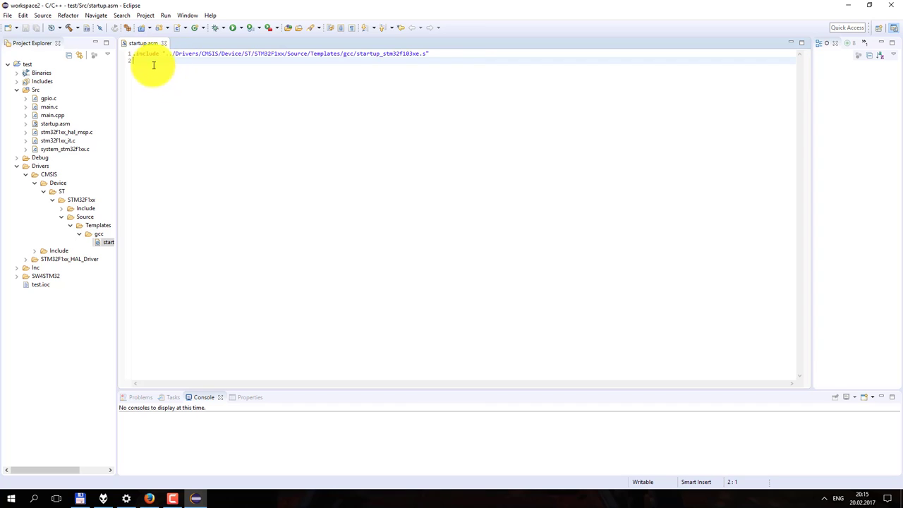
pyautogui.click(163, 44)
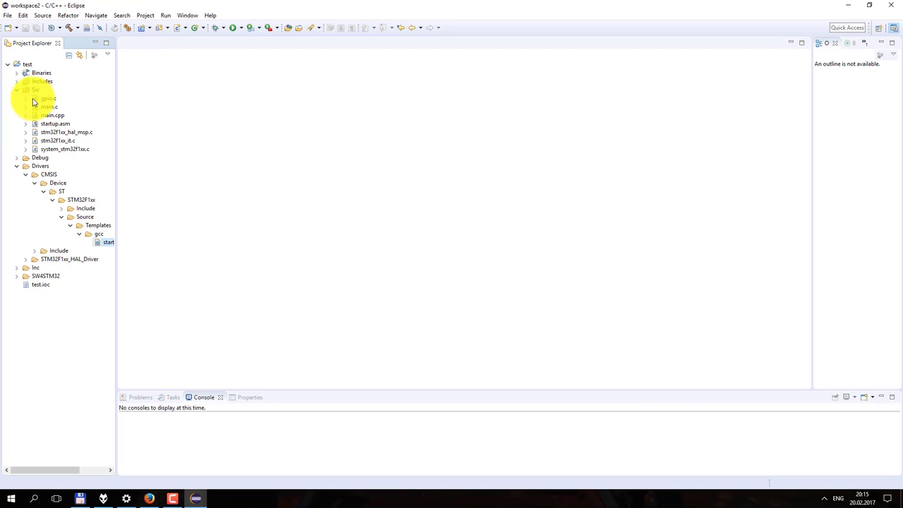
# - Turn off Exclude resource from build for the Drivers folder in both the Debug and Release configurations
pyautogui.rightClick(34, 169)
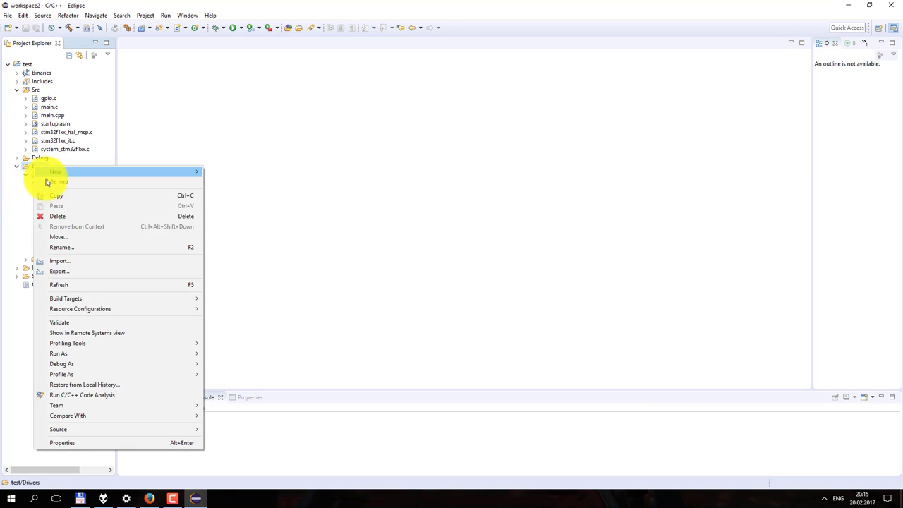
pyautogui.click(115, 443)
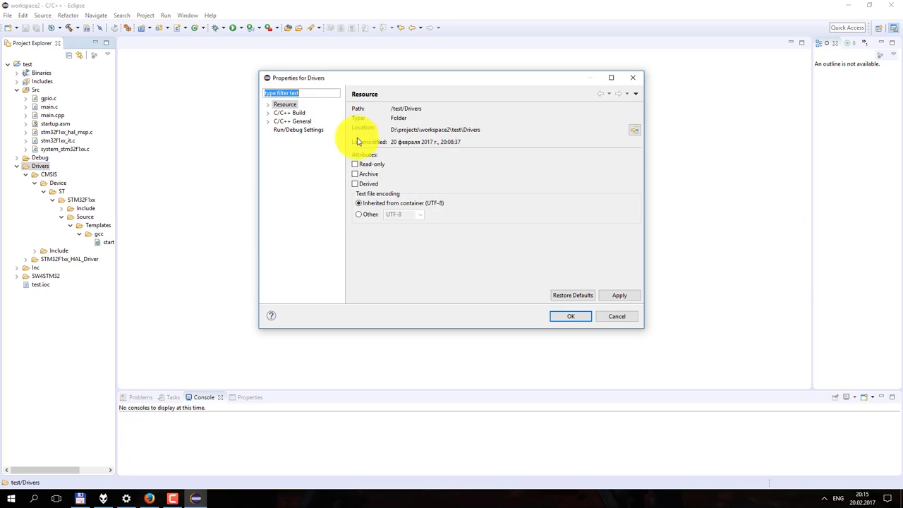
pyautogui.click(288, 113)
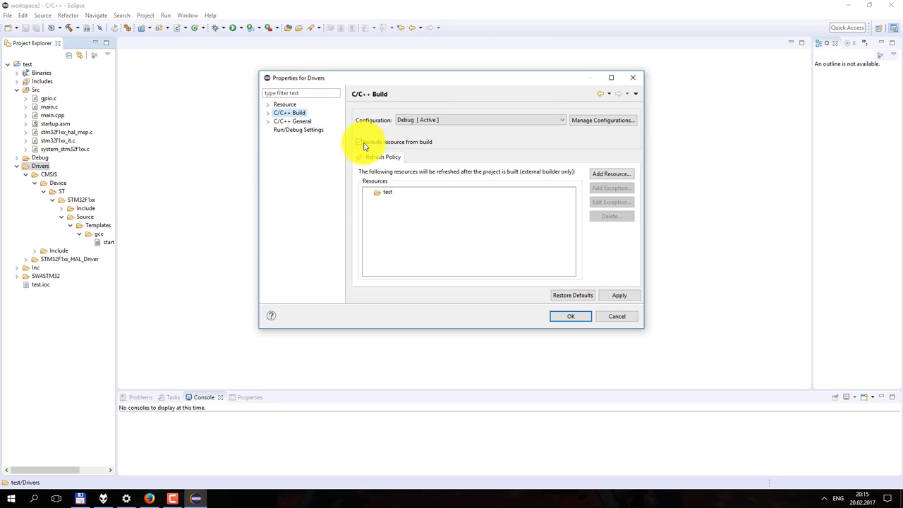
pyautogui.click(429, 121)
pyautogui.click(425, 132)
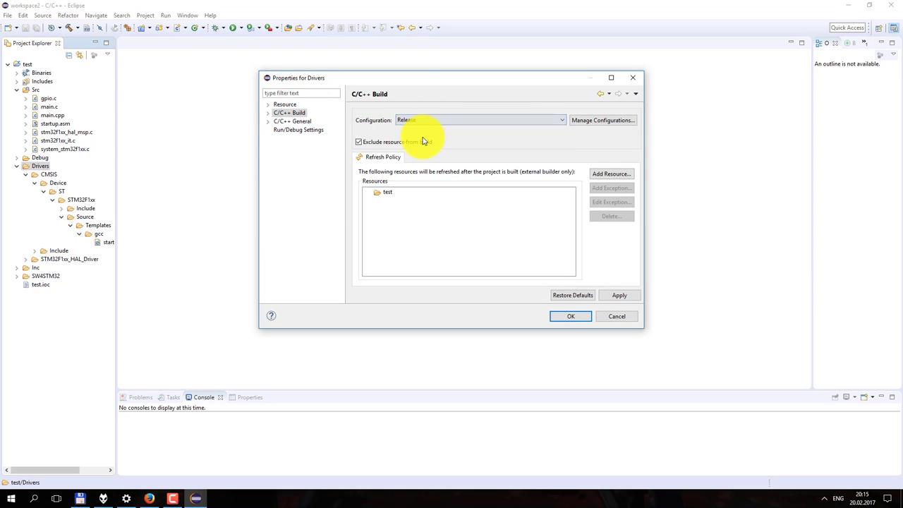
pyautogui.click(409, 121)
pyautogui.click(417, 128)
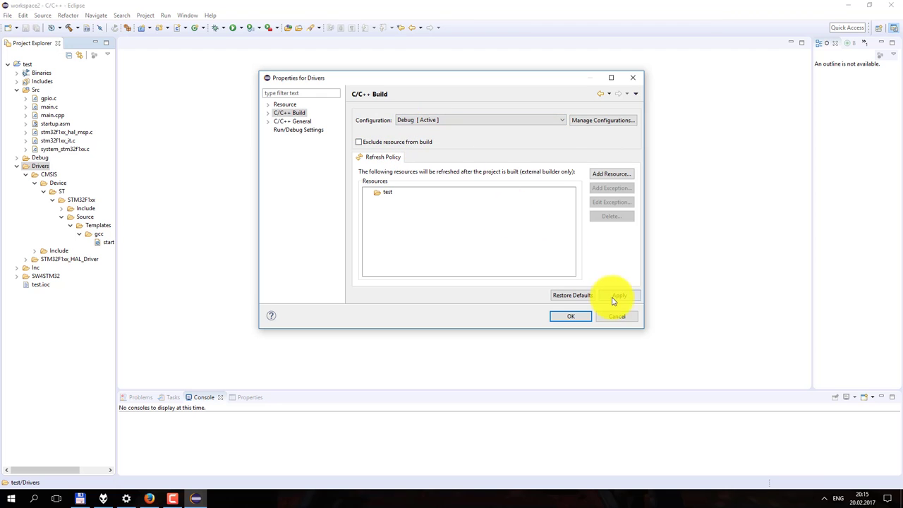
pyautogui.click(569, 317)
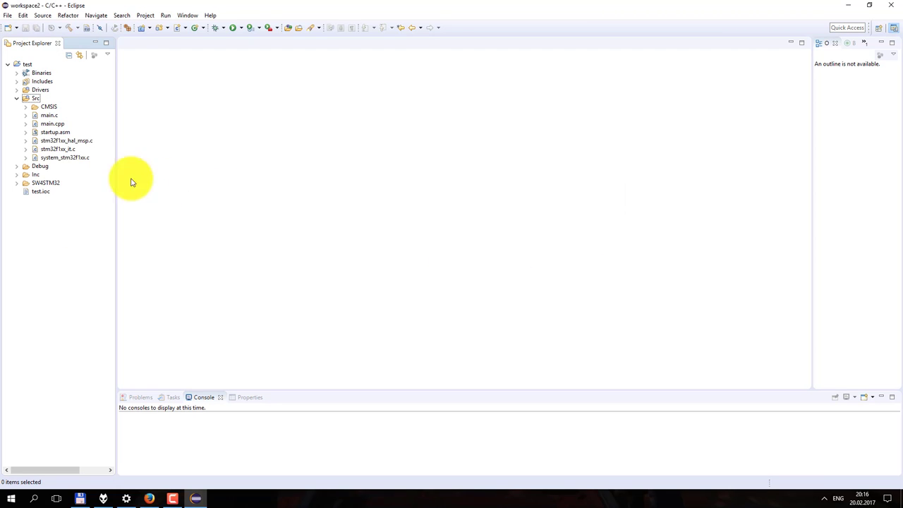
# - Turn off Exclude resource from build for the Inc folder in both the Debug and Release configurations
pyautogui.rightClick(34, 177)
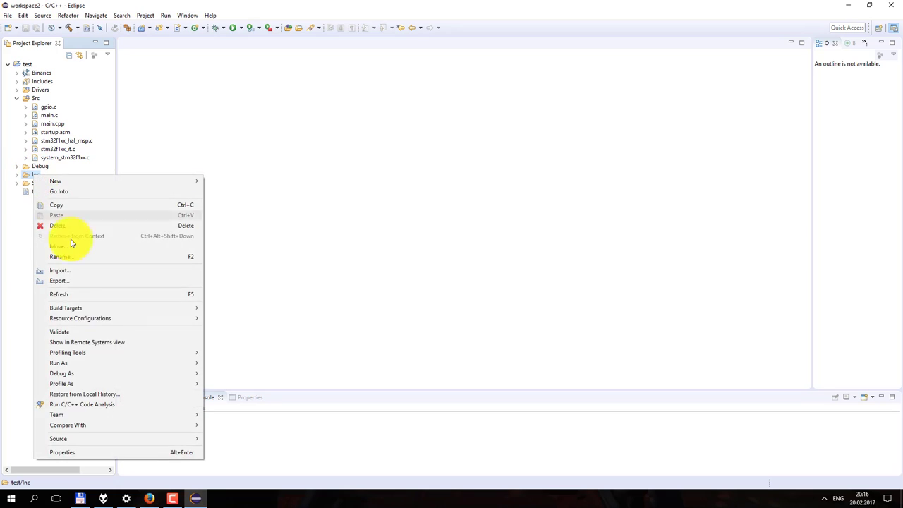
pyautogui.click(137, 453)
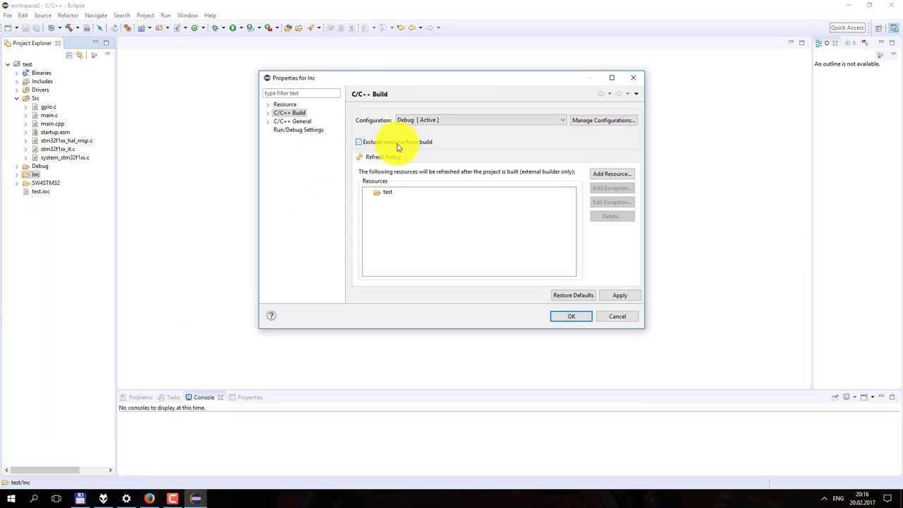
pyautogui.click(423, 121)
pyautogui.click(422, 136)
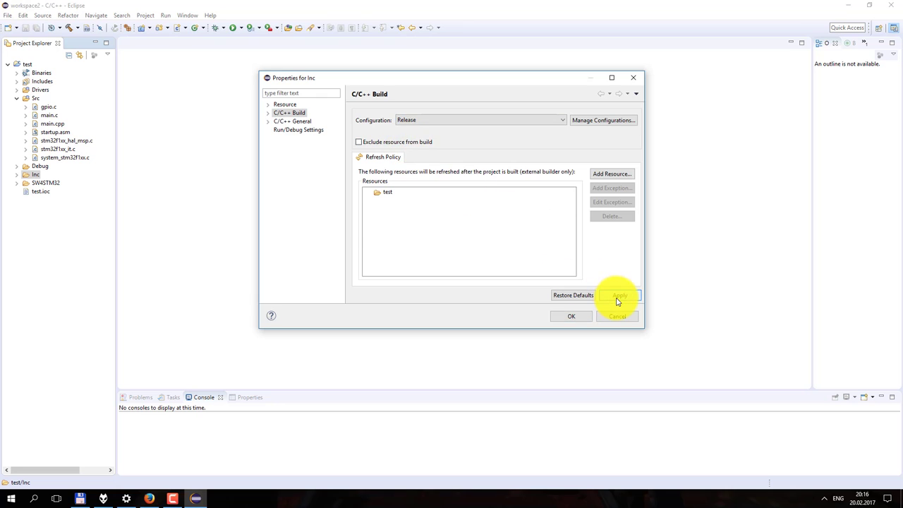
pyautogui.click(617, 296)
pyautogui.click(423, 120)
pyautogui.click(420, 130)
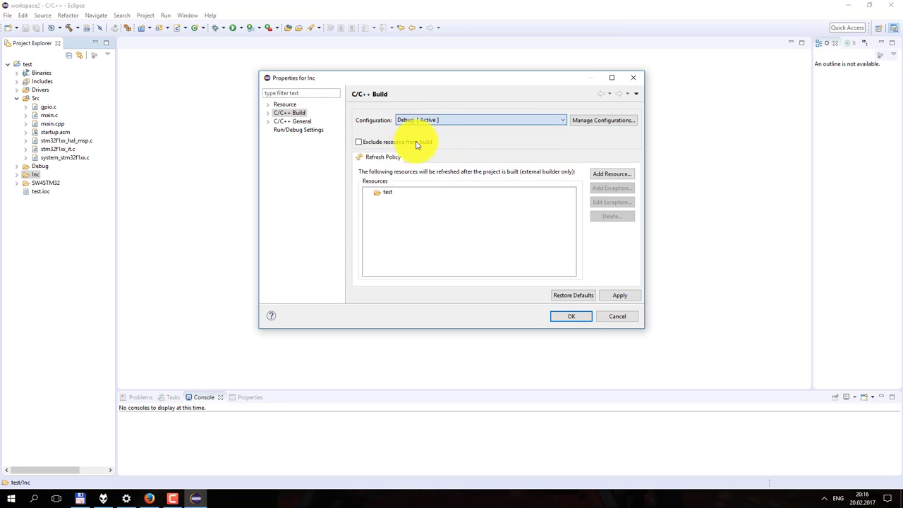
pyautogui.click(567, 316)
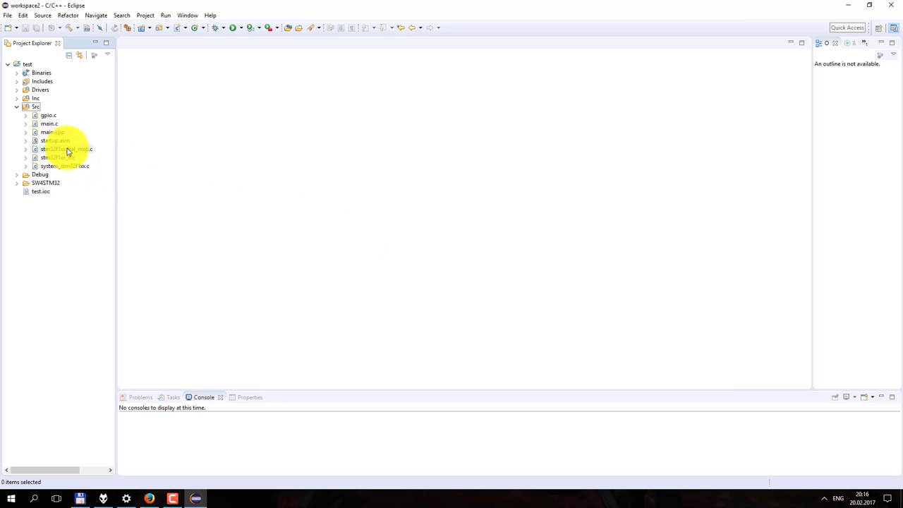
# - Switch to Total Commander and create a folder named Scripts in d:\projects\workspace2\test
pyautogui.click(80, 499)
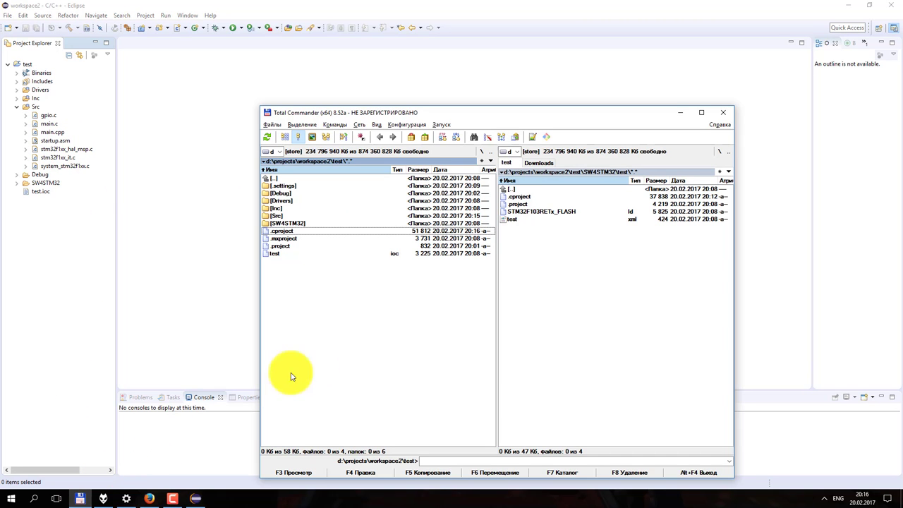
pyautogui.press('F7')
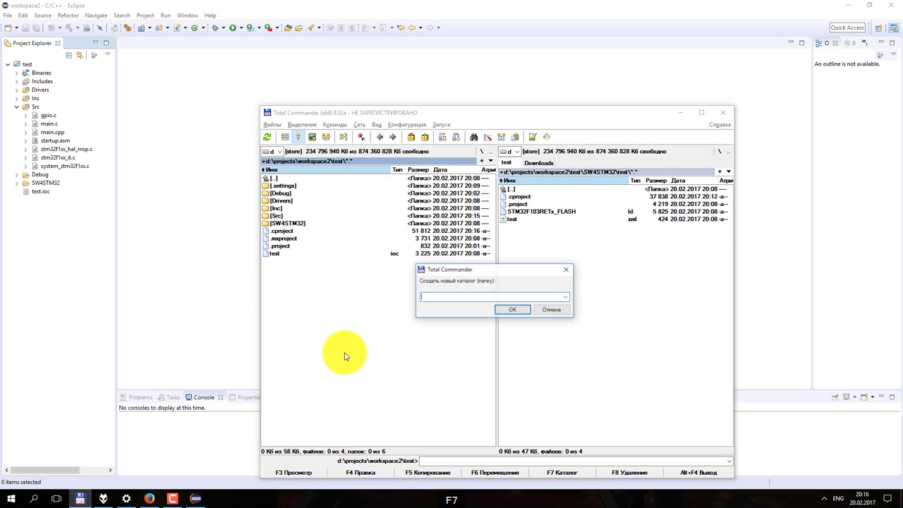
pyautogui.write('Scripts')
pyautogui.press('Return')
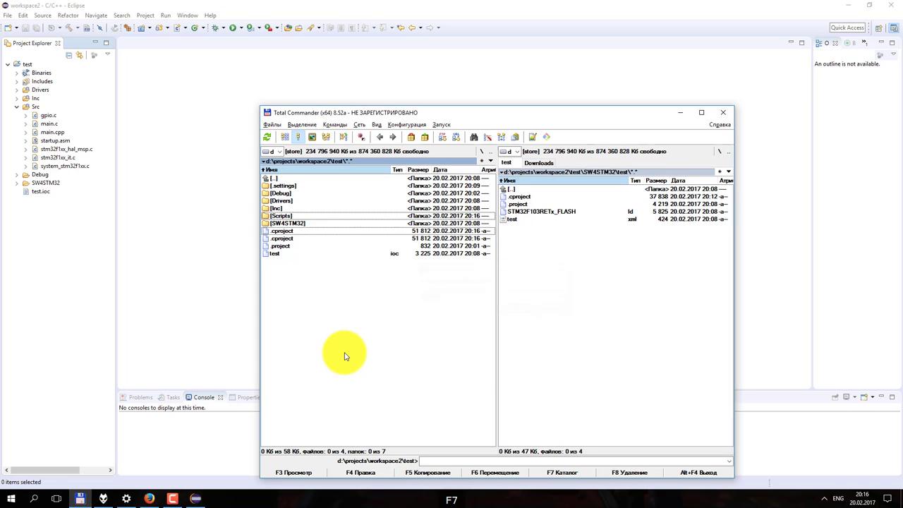
# - Copy STM32F103RETx_FLASH.ld from SW4STM32\test into the Scripts folder and refresh the test project in Eclipse
pyautogui.press('Return')
pyautogui.press('Tab')
pyautogui.press('Down')
pyautogui.press('Down')
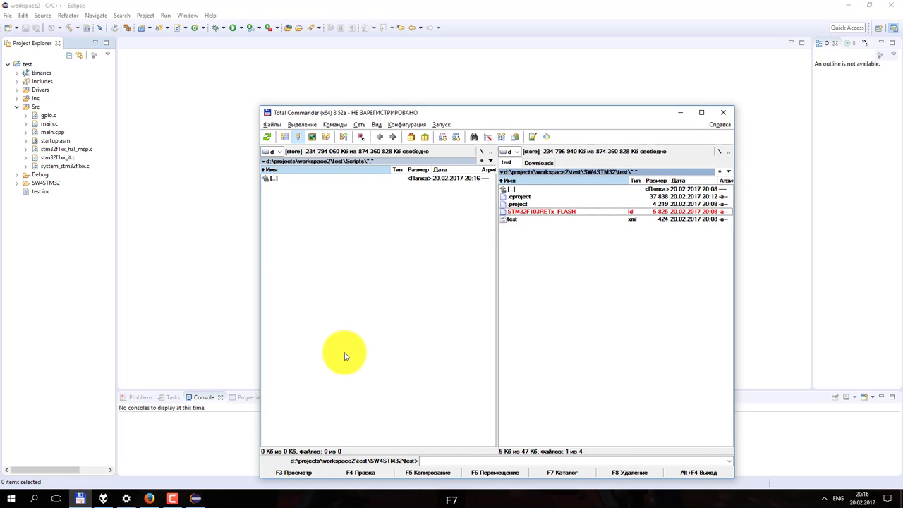
pyautogui.press('F5')
pyautogui.press('Return')
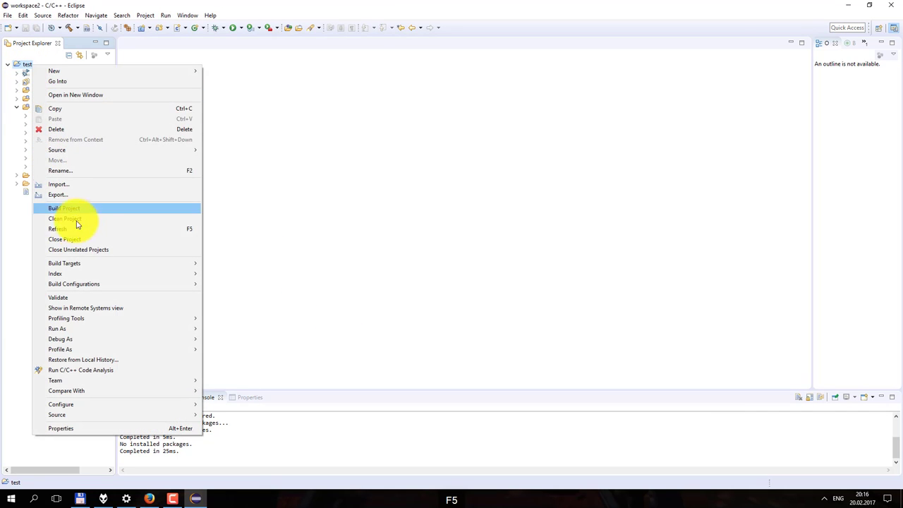
pyautogui.click(79, 228)
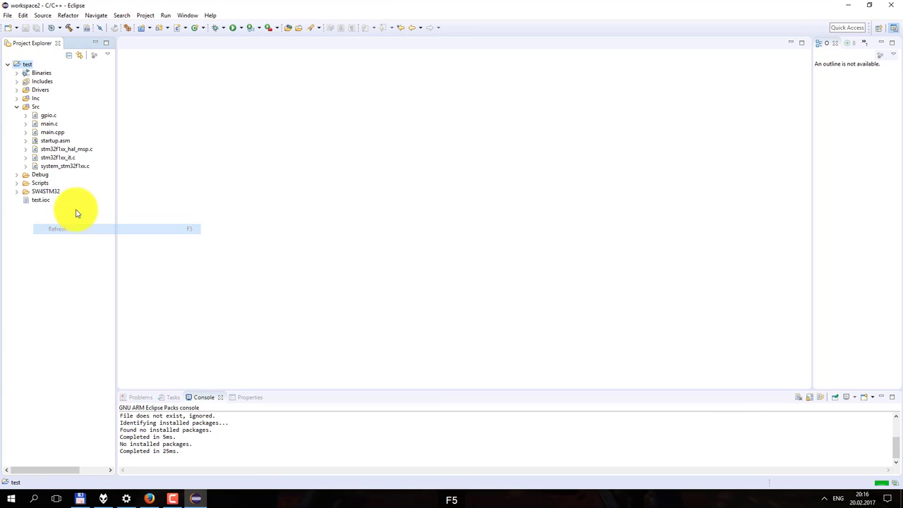
# - Add the workspace file Scripts/STM32F103RETx_FLASH.ld as C++ linker script for the test project's Debug configuration and apply it
pyautogui.rightClick(27, 65)
pyautogui.click(119, 428)
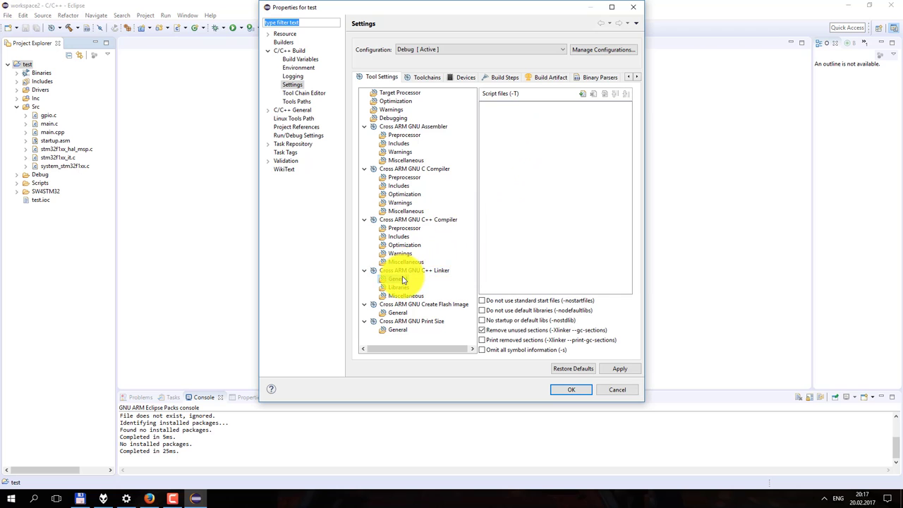
pyautogui.moveTo(441, 13); pyautogui.dragTo(268, 28)
pyautogui.moveTo(470, 417); pyautogui.dragTo(838, 450)
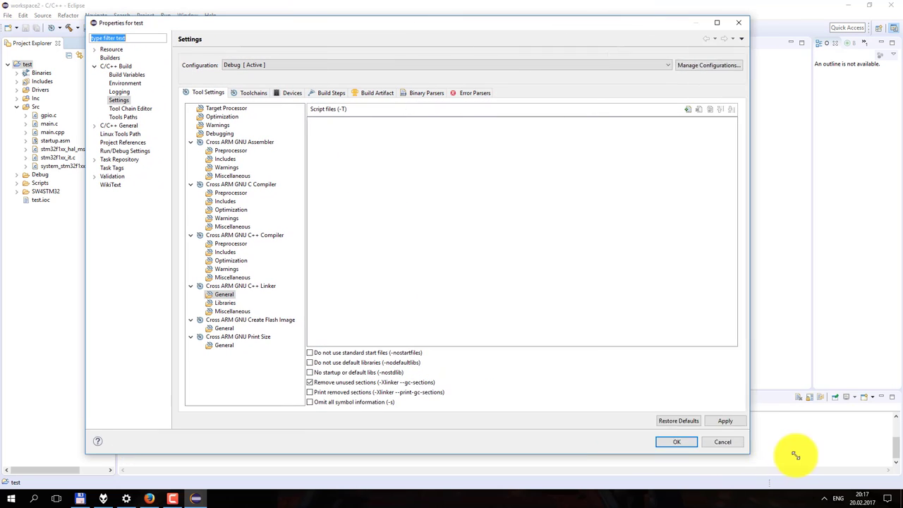
pyautogui.click(777, 110)
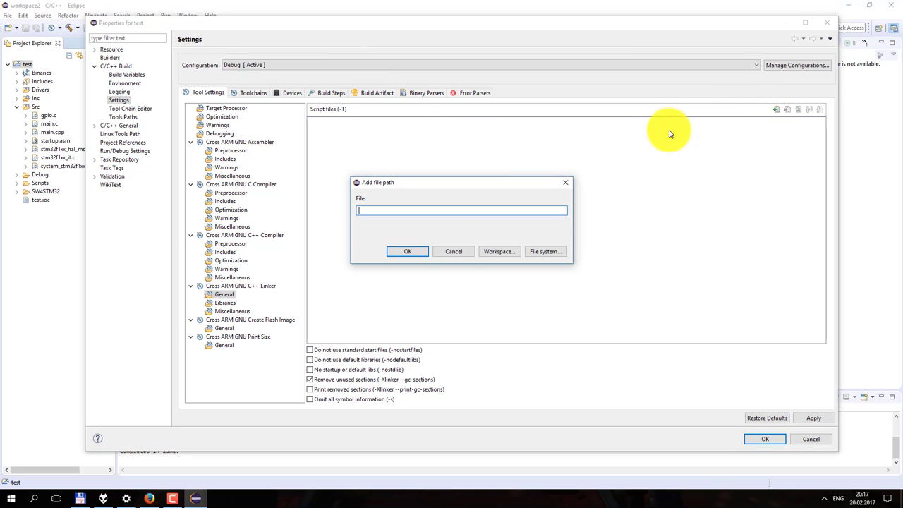
pyautogui.click(494, 251)
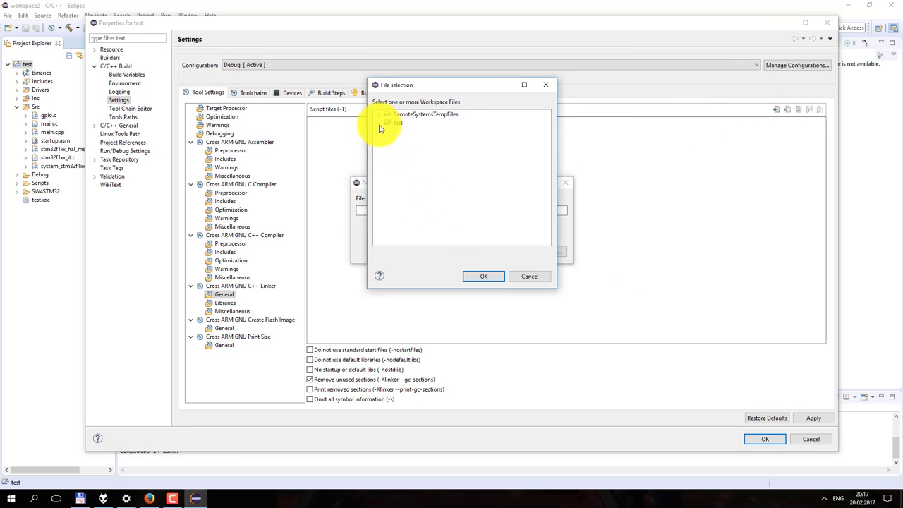
pyautogui.click(379, 123)
pyautogui.doubleClick(397, 166)
pyautogui.click(423, 174)
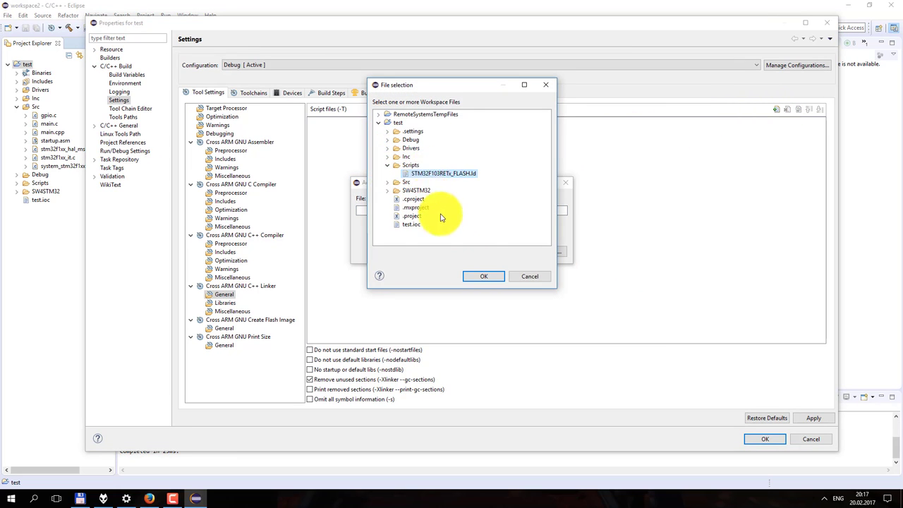
pyautogui.click(484, 275)
pyautogui.click(409, 253)
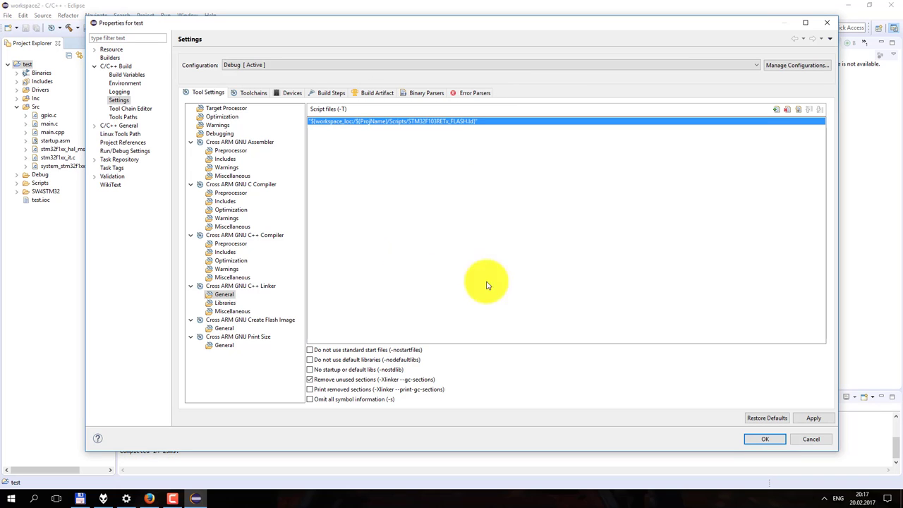
pyautogui.click(811, 418)
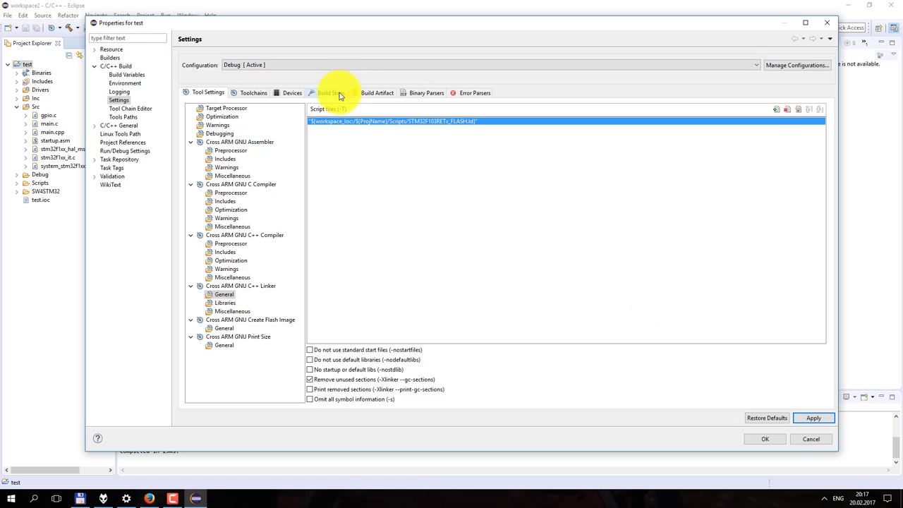
# - Add the same STM32F103RETx_FLASH.ld linker script to the Release configuration and close the project properties
pyautogui.click(227, 311)
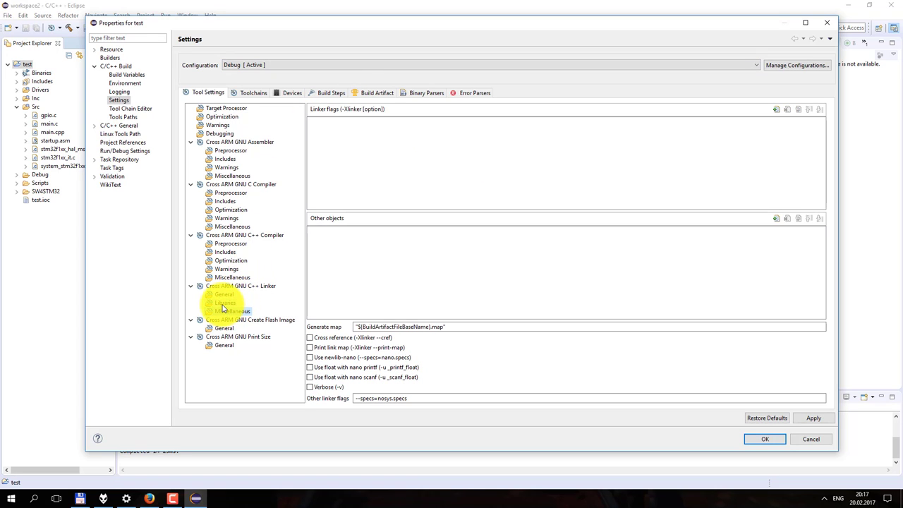
pyautogui.click(224, 303)
pyautogui.click(225, 294)
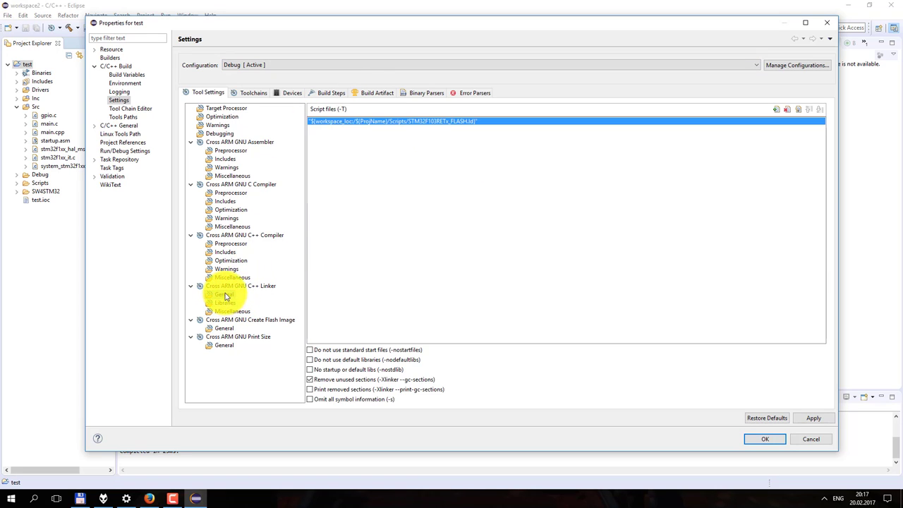
pyautogui.click(358, 66)
pyautogui.click(359, 78)
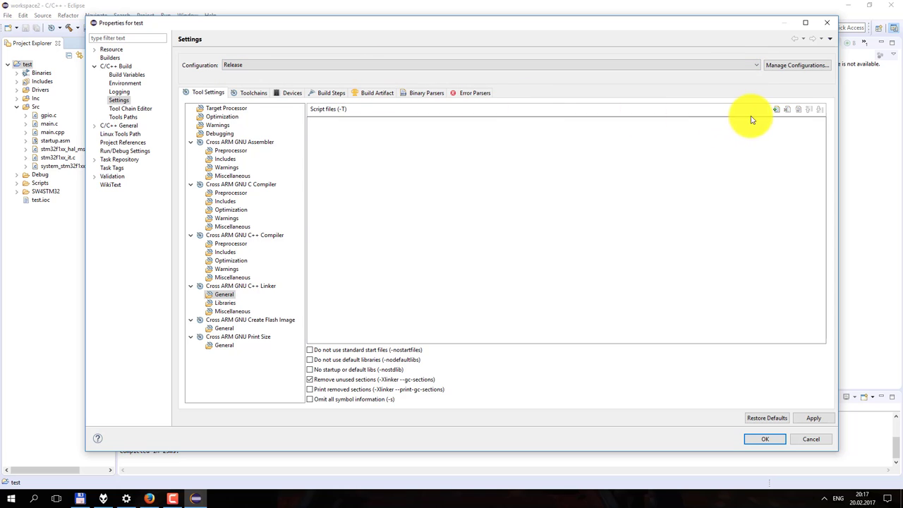
pyautogui.click(775, 109)
pyautogui.click(404, 252)
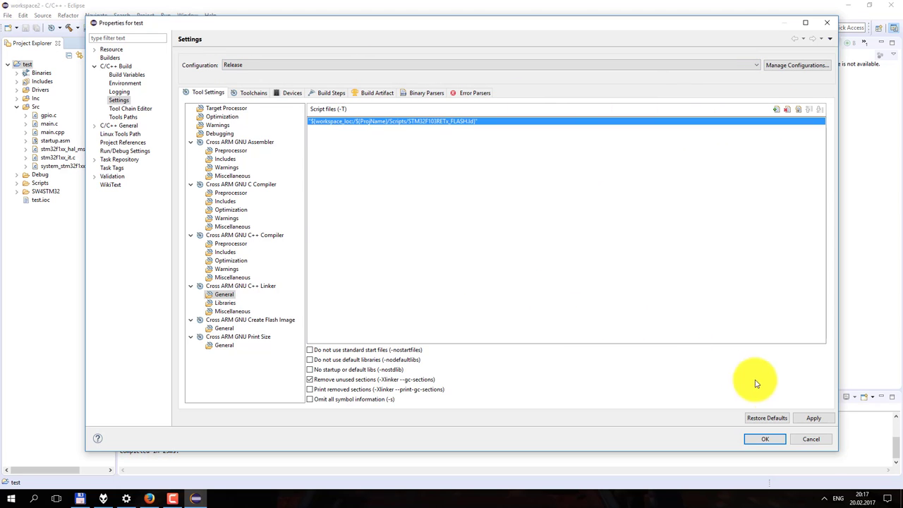
pyautogui.click(765, 441)
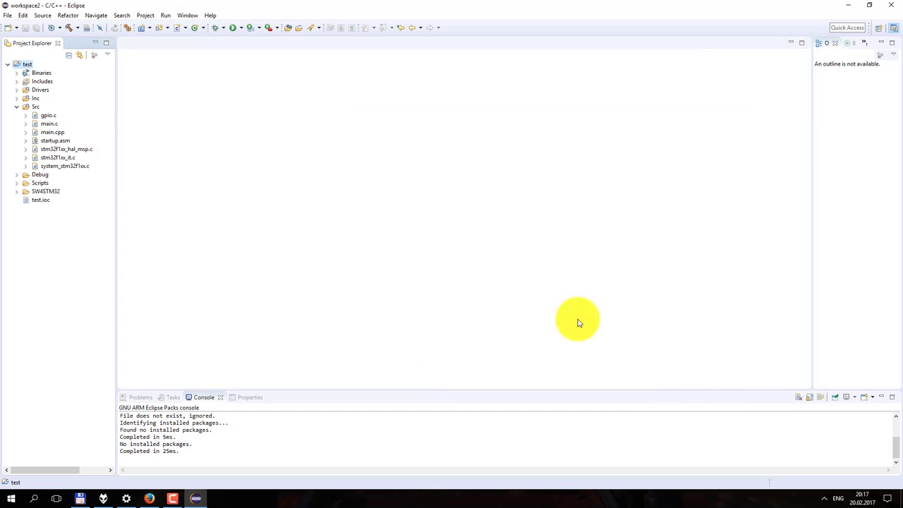
# - Delete main.cpp from the Src folder
pyautogui.rightClick(51, 134)
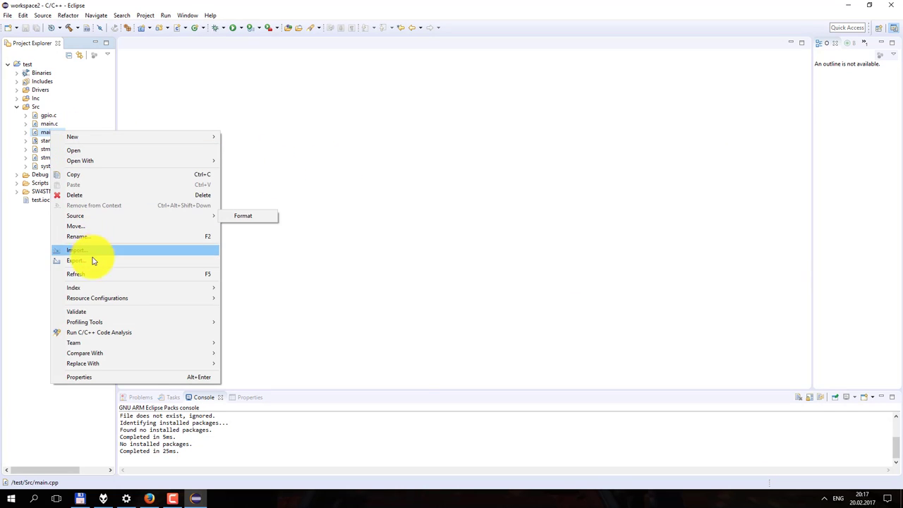
pyautogui.click(106, 194)
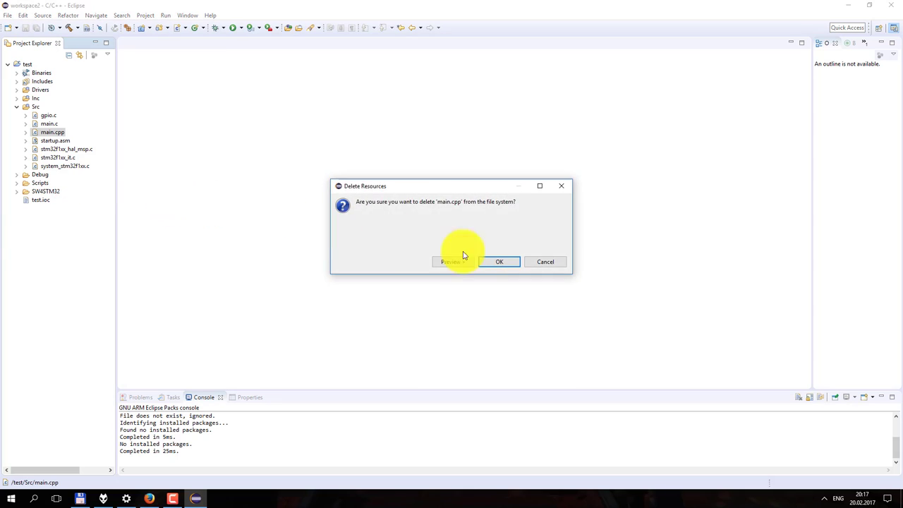
pyautogui.press('Return')
# - Open main.c at the main function, build the test project and enlarge the console to view the size report
pyautogui.doubleClick(54, 124)
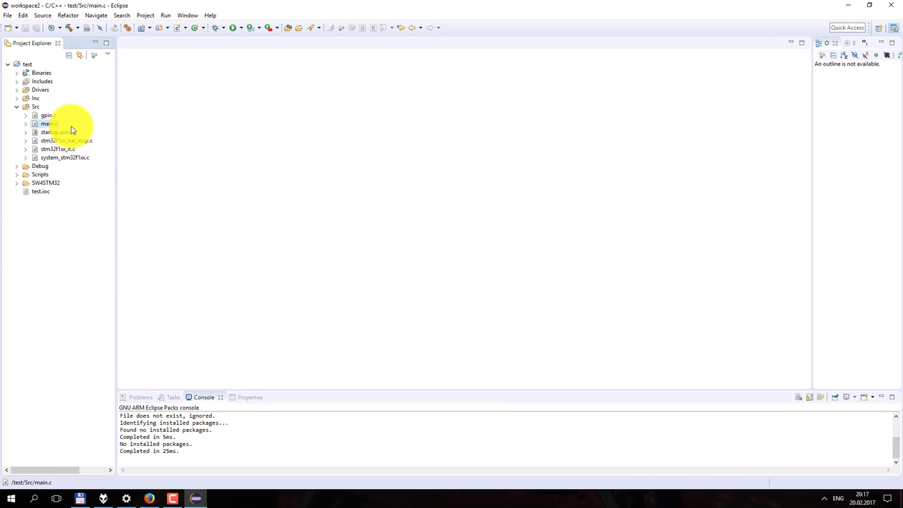
pyautogui.click(268, 156)
pyautogui.scroll(-6, 274, 163)
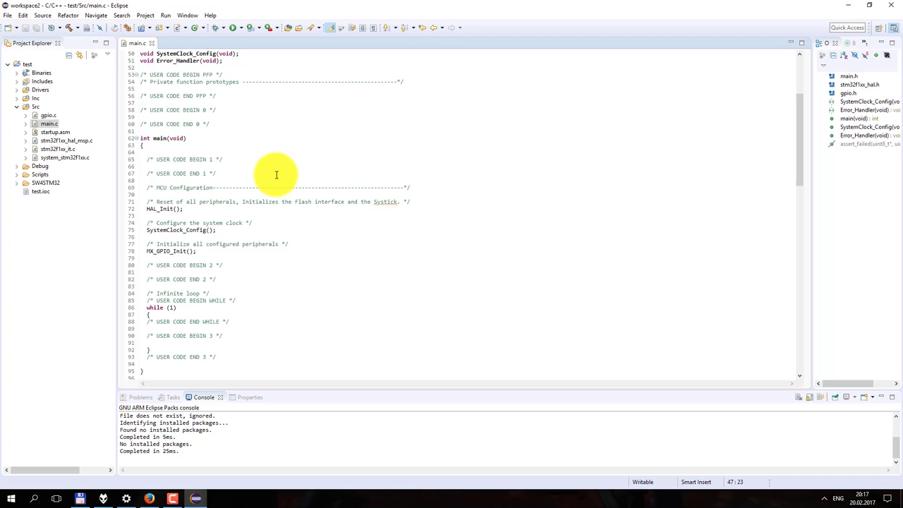
pyautogui.click(69, 29)
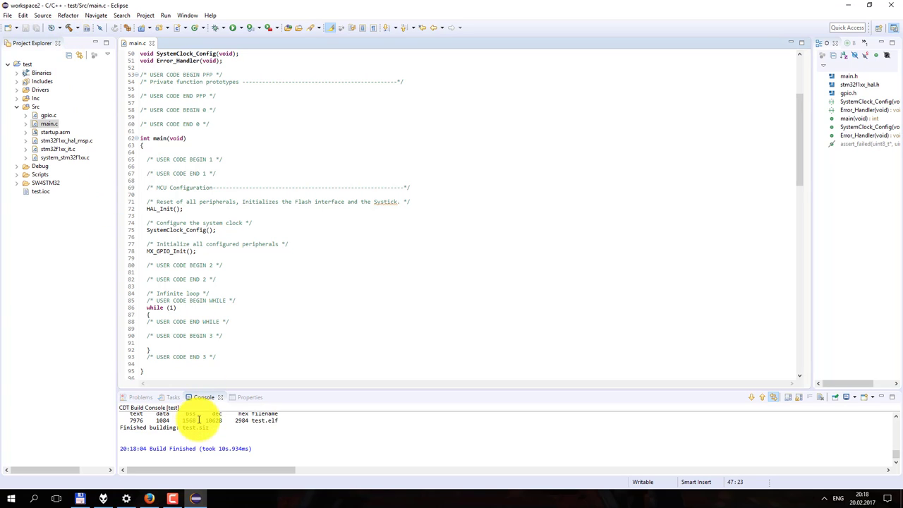
pyautogui.moveTo(198, 420); pyautogui.dragTo(223, 421)
pyautogui.moveTo(268, 389); pyautogui.dragTo(267, 349)
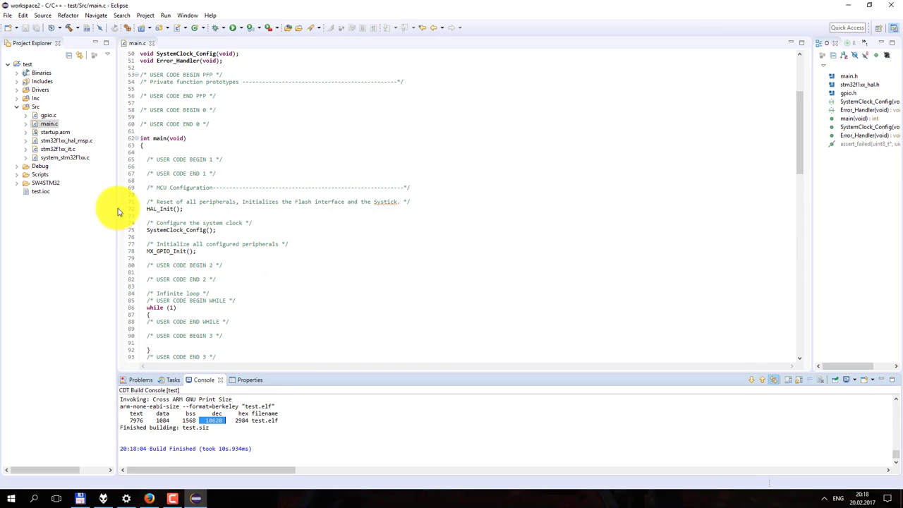
# - Add HAL_GPIO_WritePin(LED1_GPIO_Port, LED1_Pin, GPIO_PIN_SET); inside the while loop, below the USER CODE END WHILE comment
pyautogui.click(252, 251)
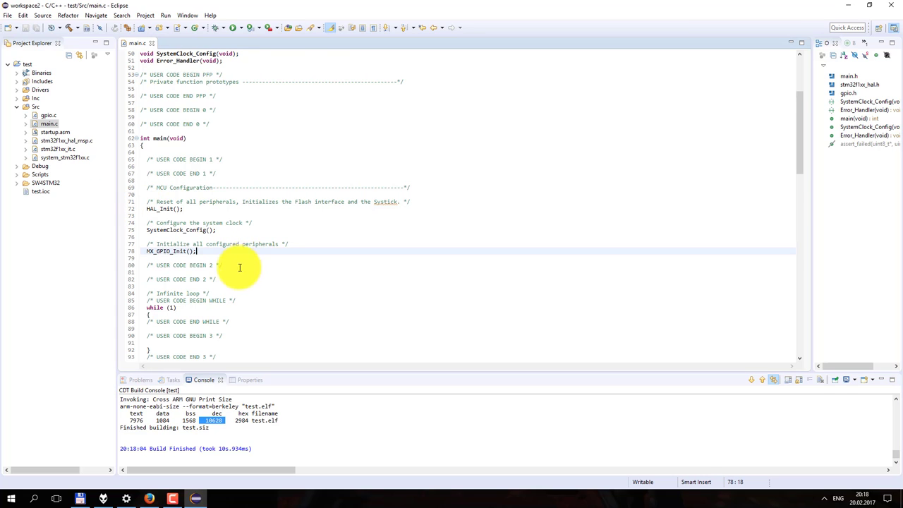
pyautogui.scroll(-4, 238, 264)
pyautogui.click(247, 244)
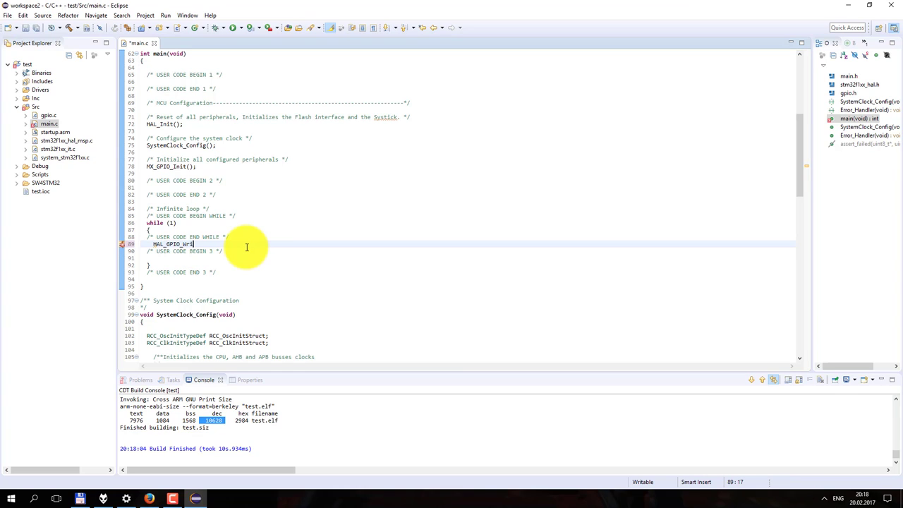
pyautogui.write('HAL_GPIO_Wri')
pyautogui.hotkey('ctrl', 'space')
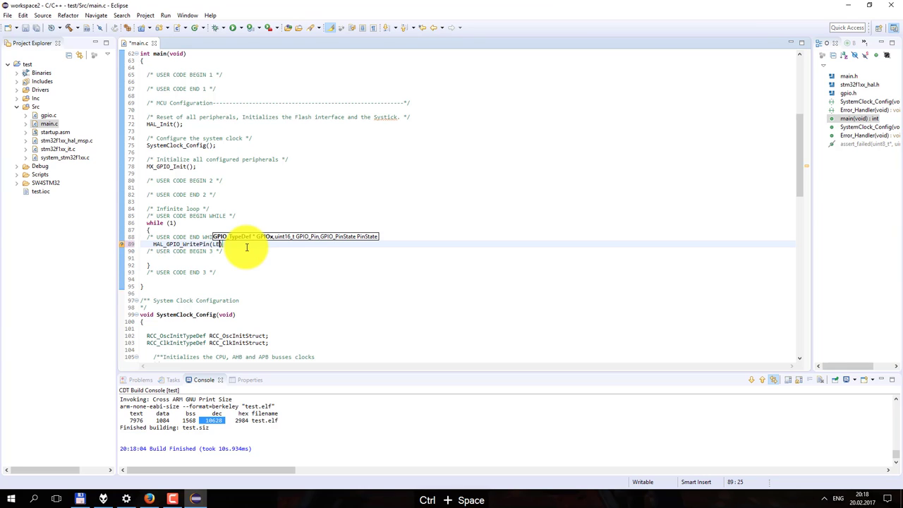
pyautogui.hotkey('ctrl', 'space')
pyautogui.press('Return')
pyautogui.write(', LED1')
pyautogui.hotkey('ctrl', 'space')
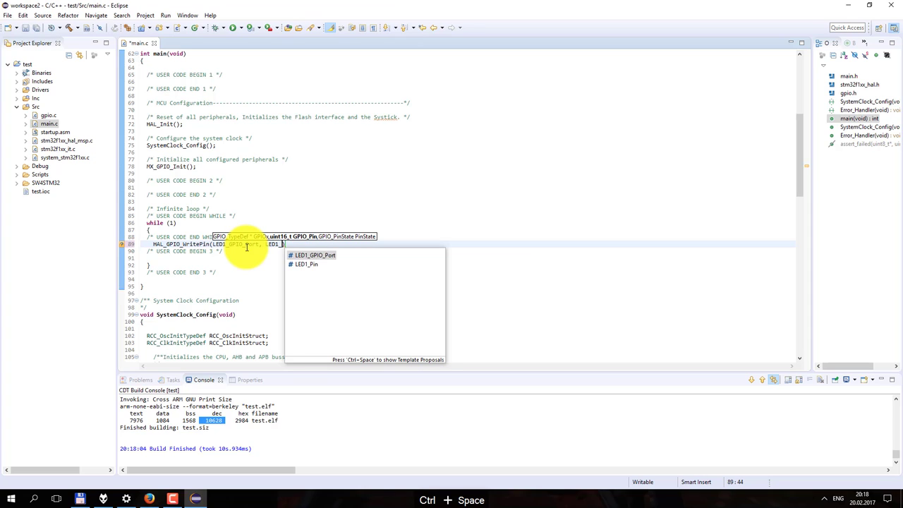
pyautogui.press('Down')
pyautogui.press('Return')
pyautogui.write(',')
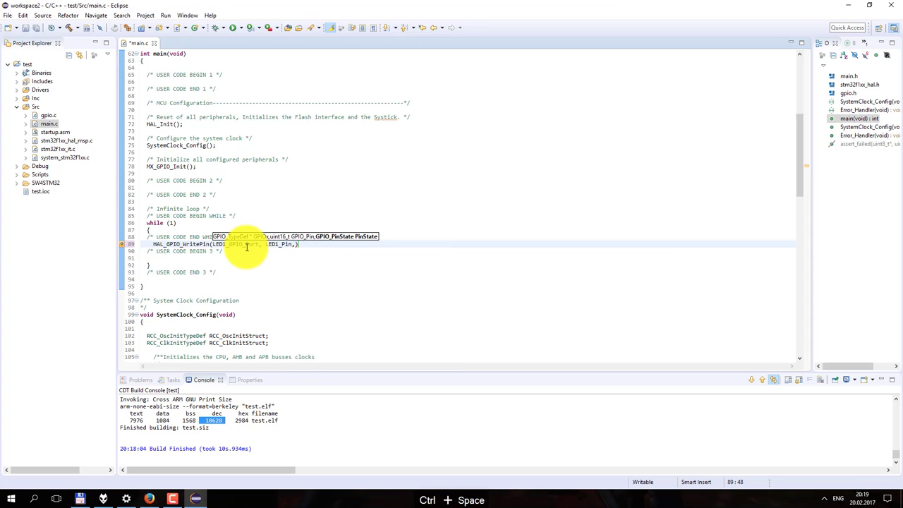
pyautogui.write(' GPIO_PIN_SET)')
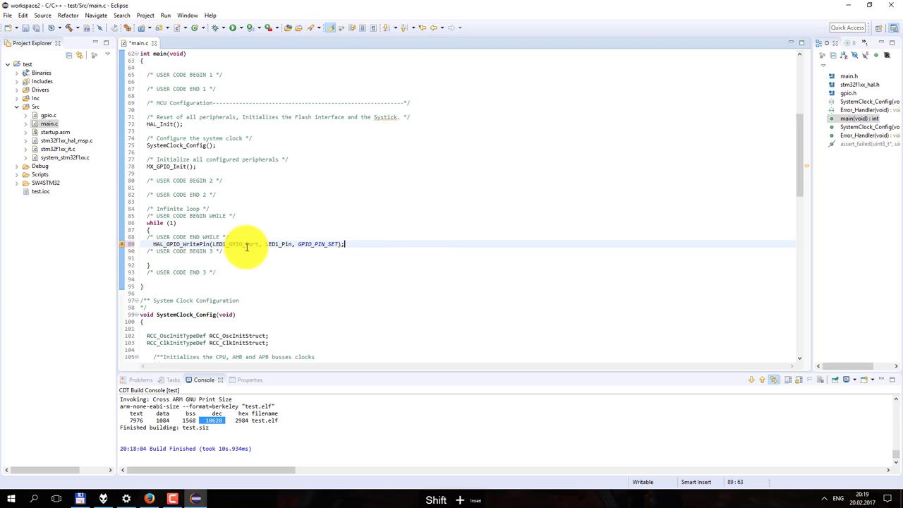
# - Copy the HAL_GPIO_WritePin statement and begin a statement starting with __ on a new line below it
pyautogui.hotkey('shift', 'Home')
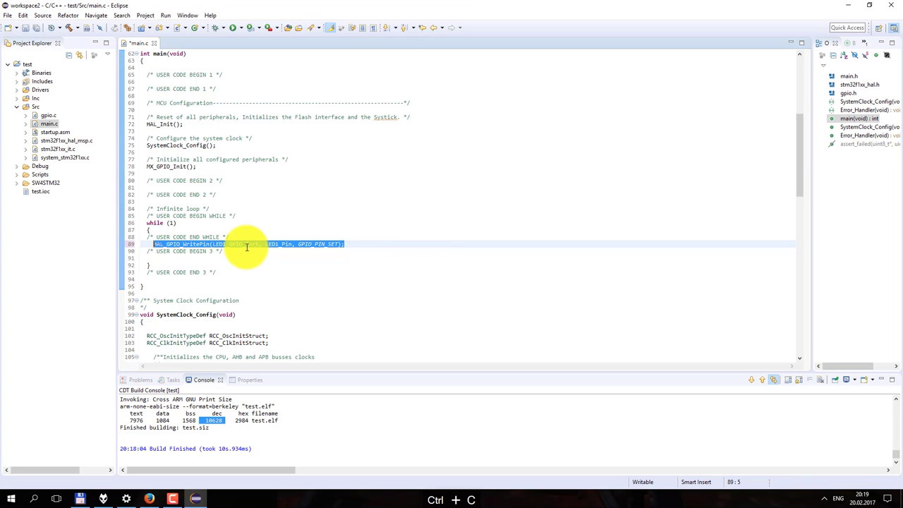
pyautogui.press('End')
pyautogui.press('Return')
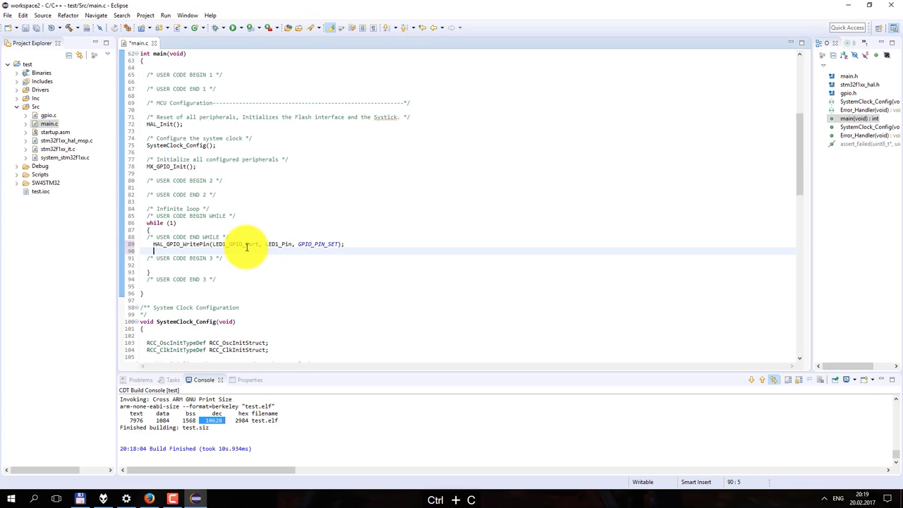
pyautogui.write('__NIO')
pyautogui.hotkey('ctrl', 'space')
pyautogui.hotkey('ctrl', 'BackSpace')
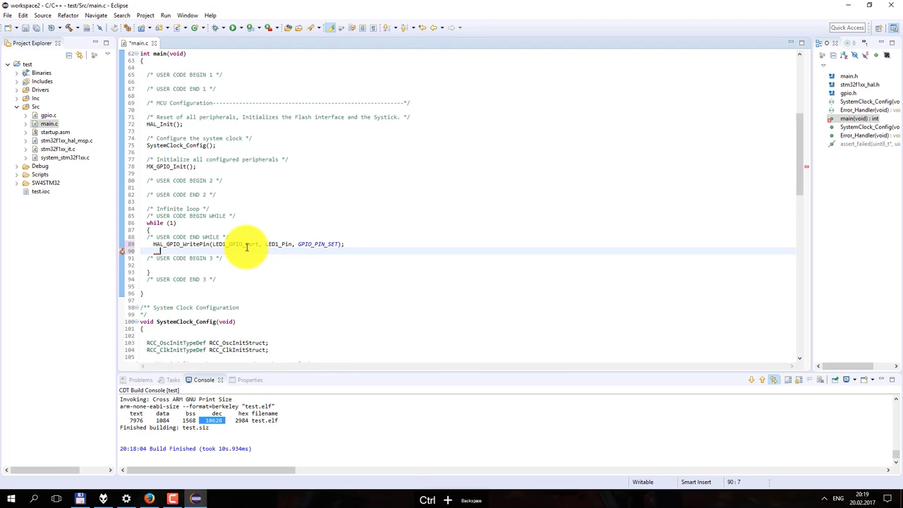